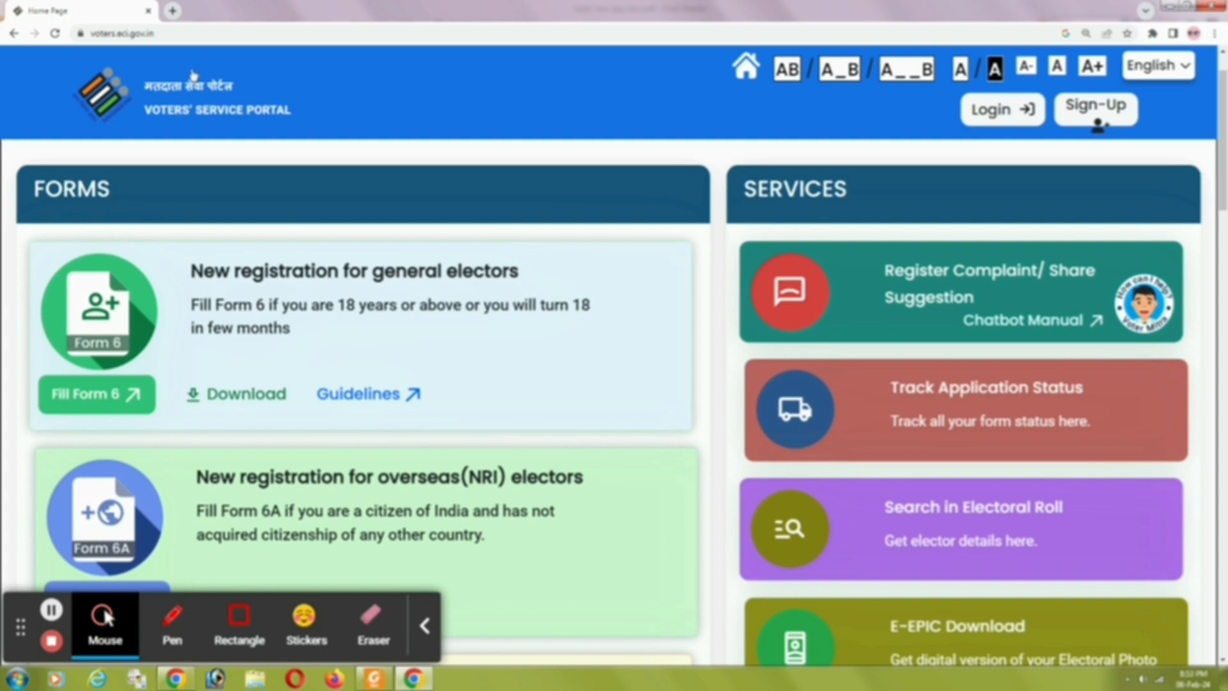
# Step: Open voters.eci.gov.in in a new browser tab
pyautogui.click(242, 624)
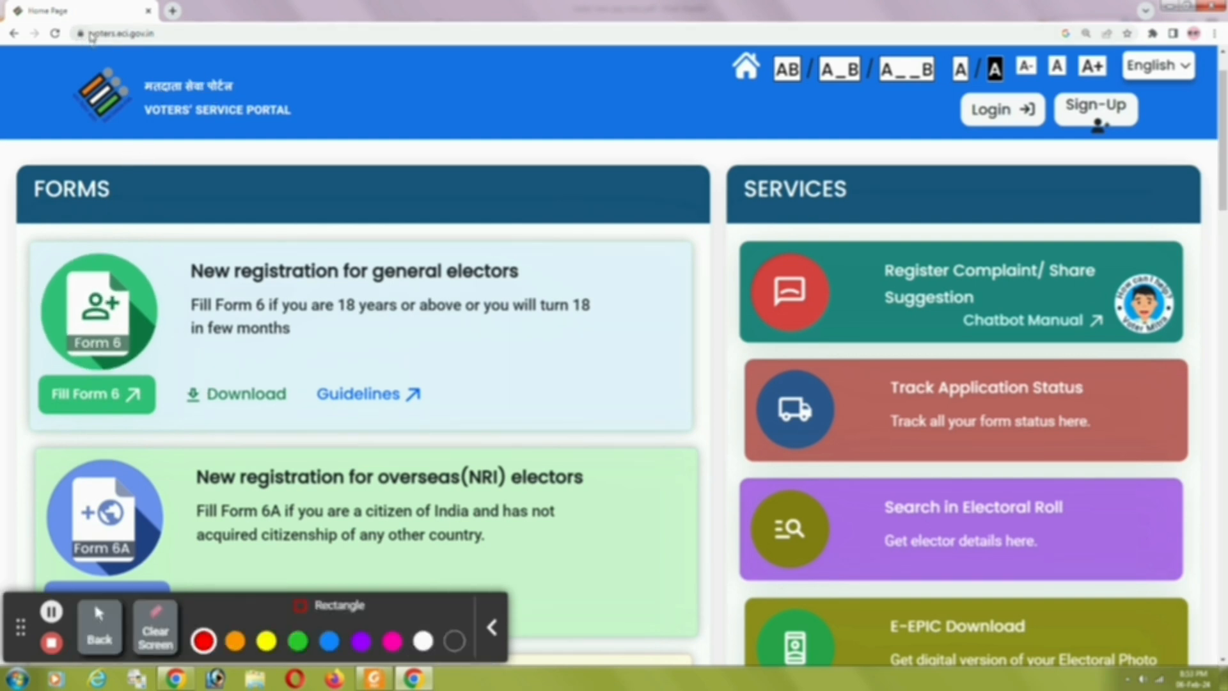
pyautogui.click(492, 626)
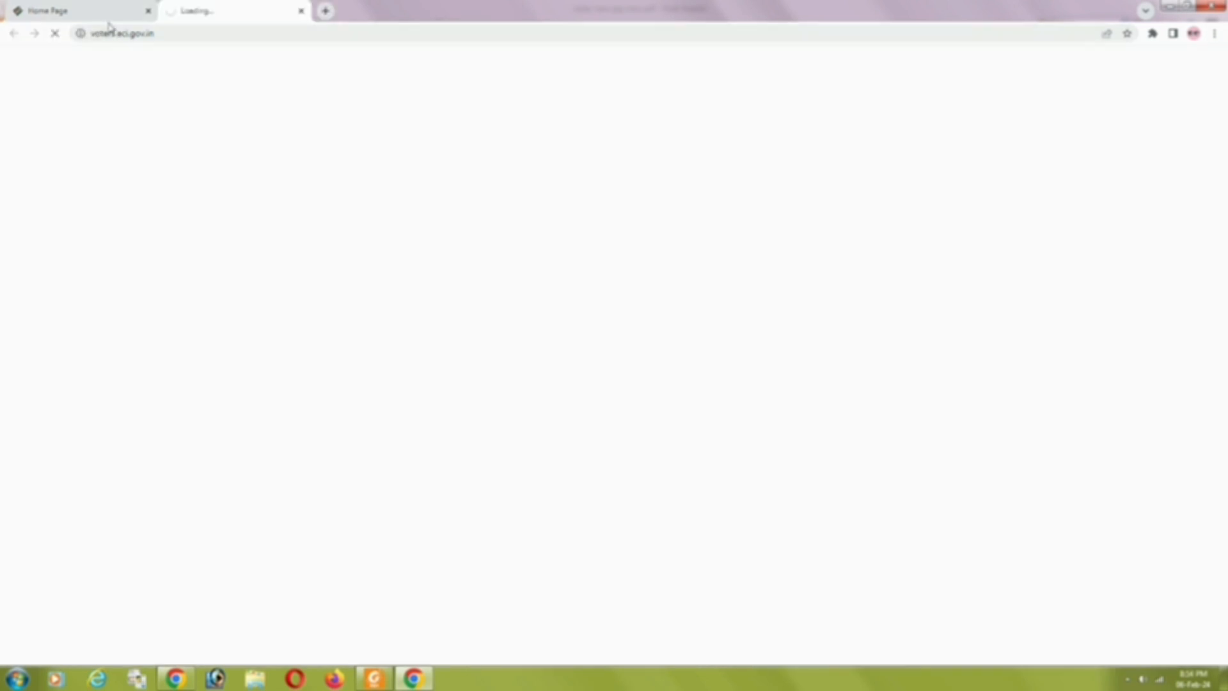
pyautogui.click(108, 13)
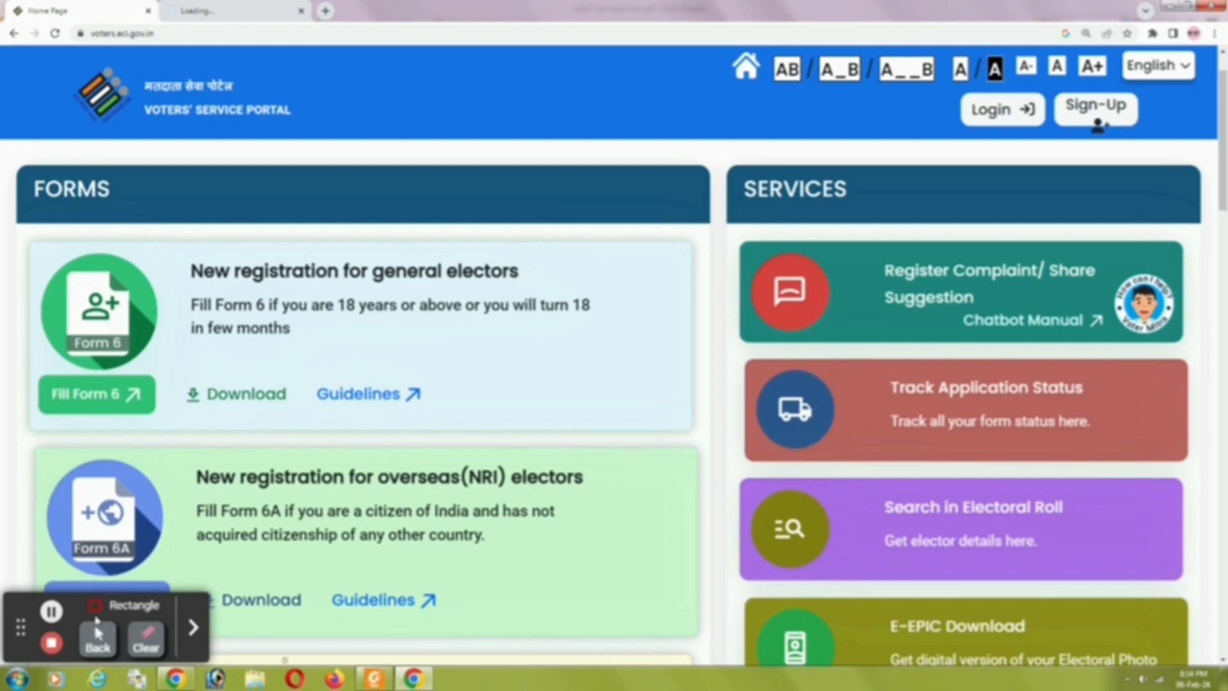
pyautogui.click(97, 636)
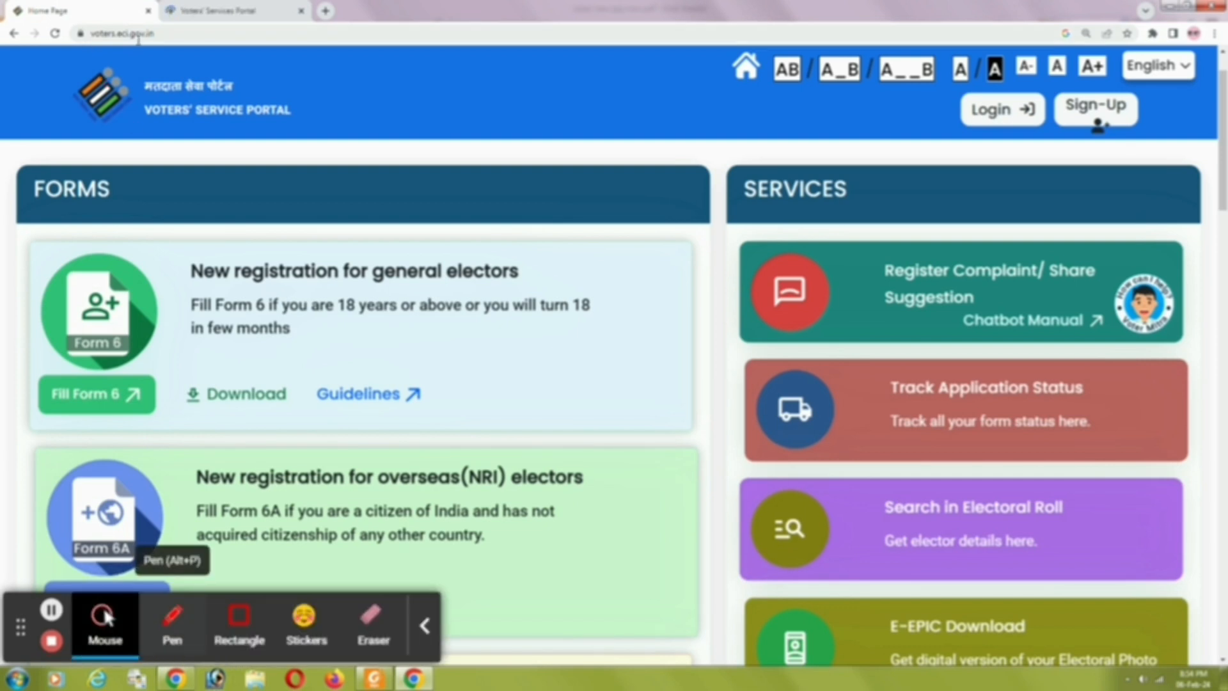
pyautogui.click(239, 617)
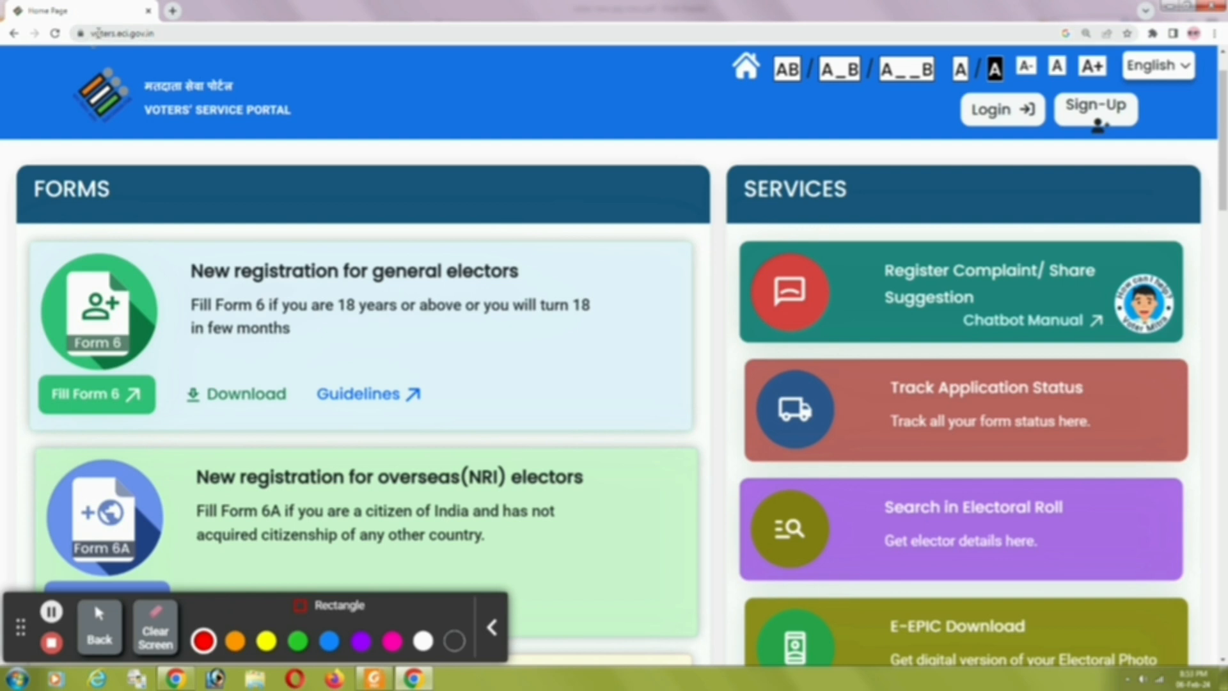
pyautogui.click(492, 628)
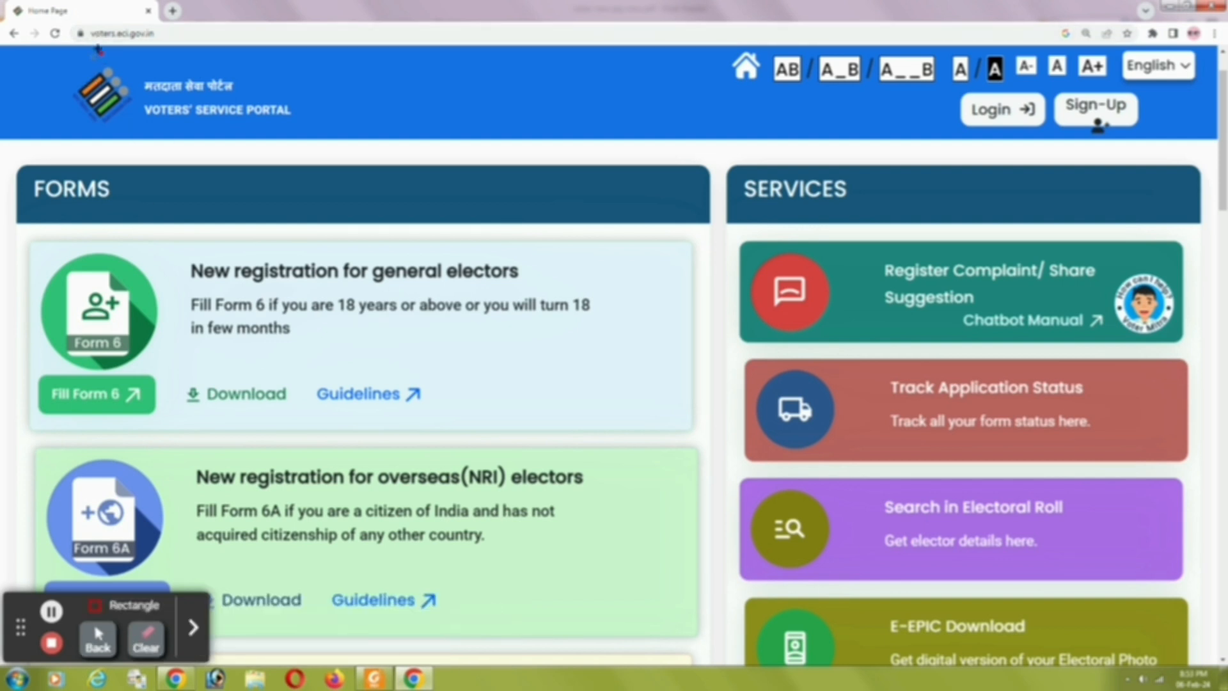
pyautogui.click(89, 33)
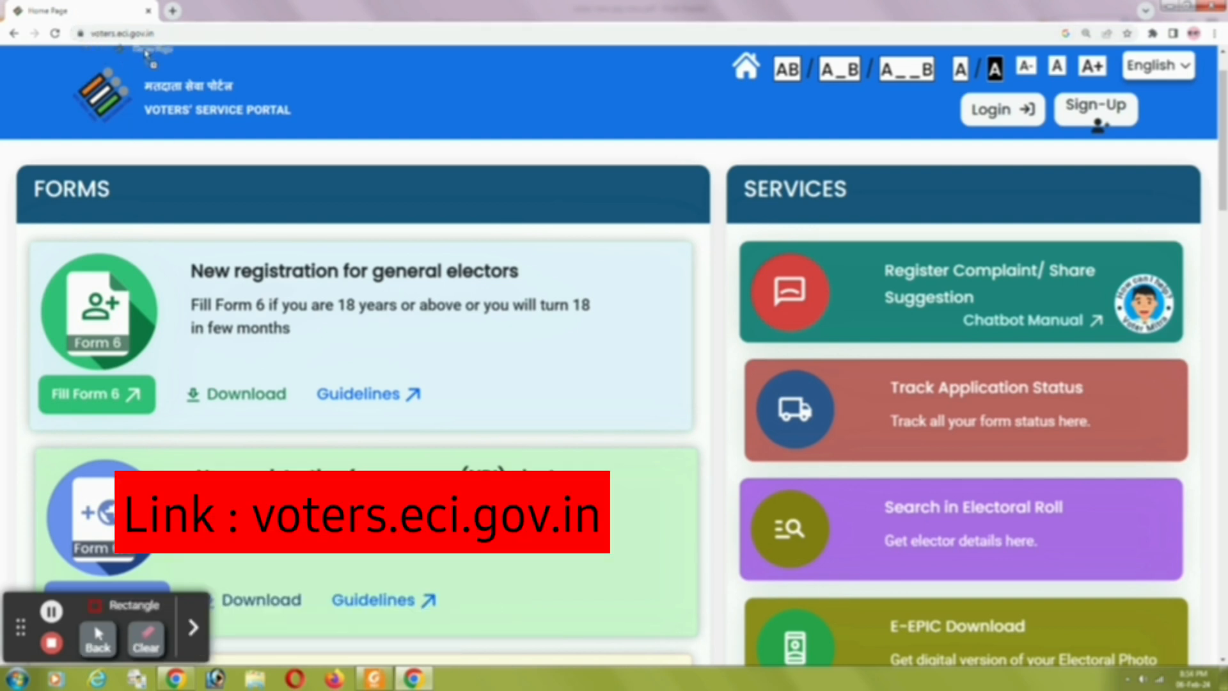
pyautogui.hotkey('alt', 'Return')
pyautogui.click(105, 12)
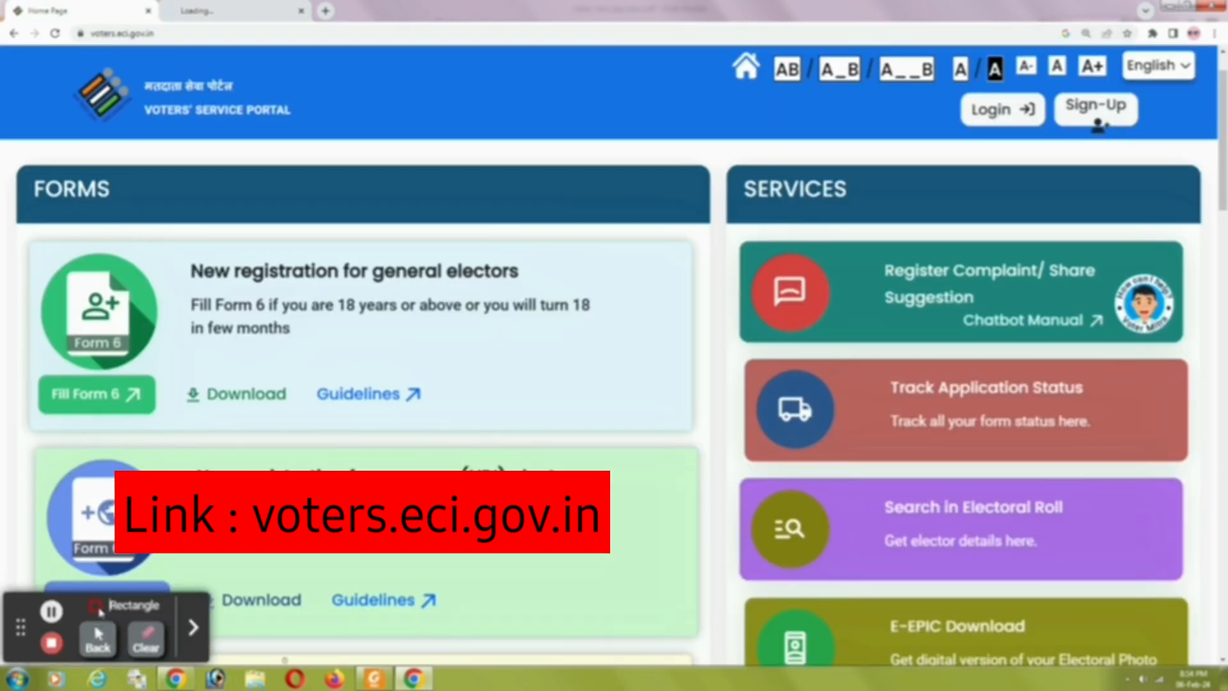
pyautogui.click(97, 636)
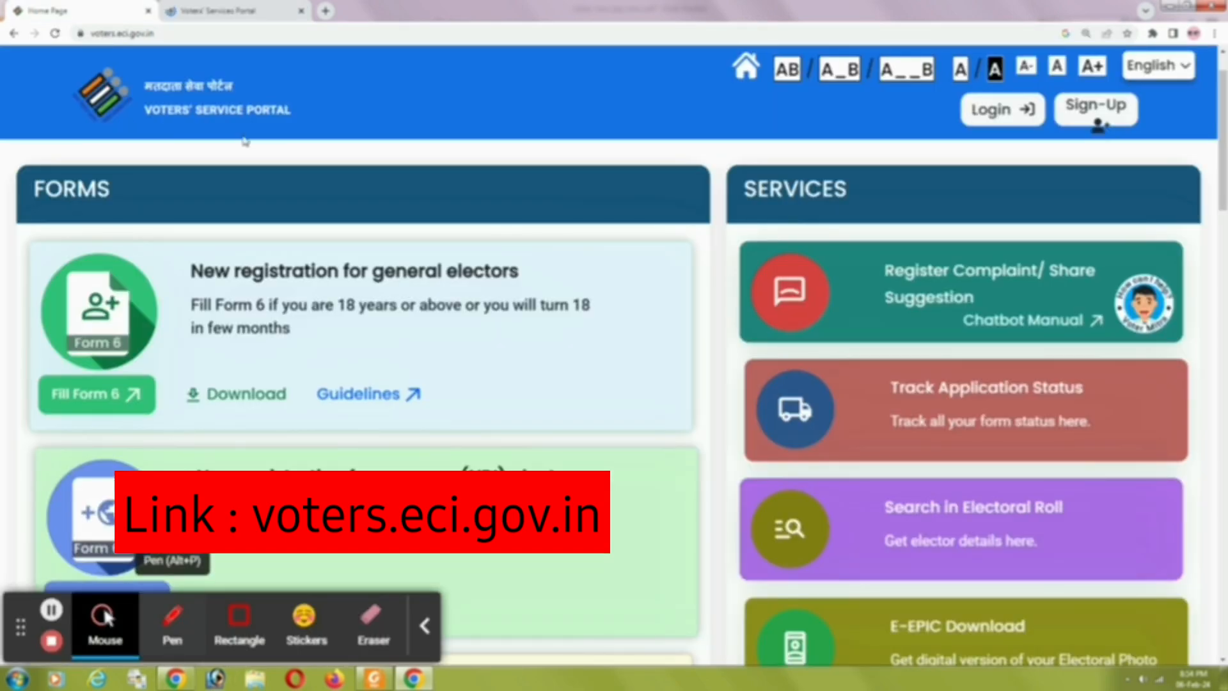
# Step: Go to the portal's elector login page and zoom it to 175%
pyautogui.click(132, 32)
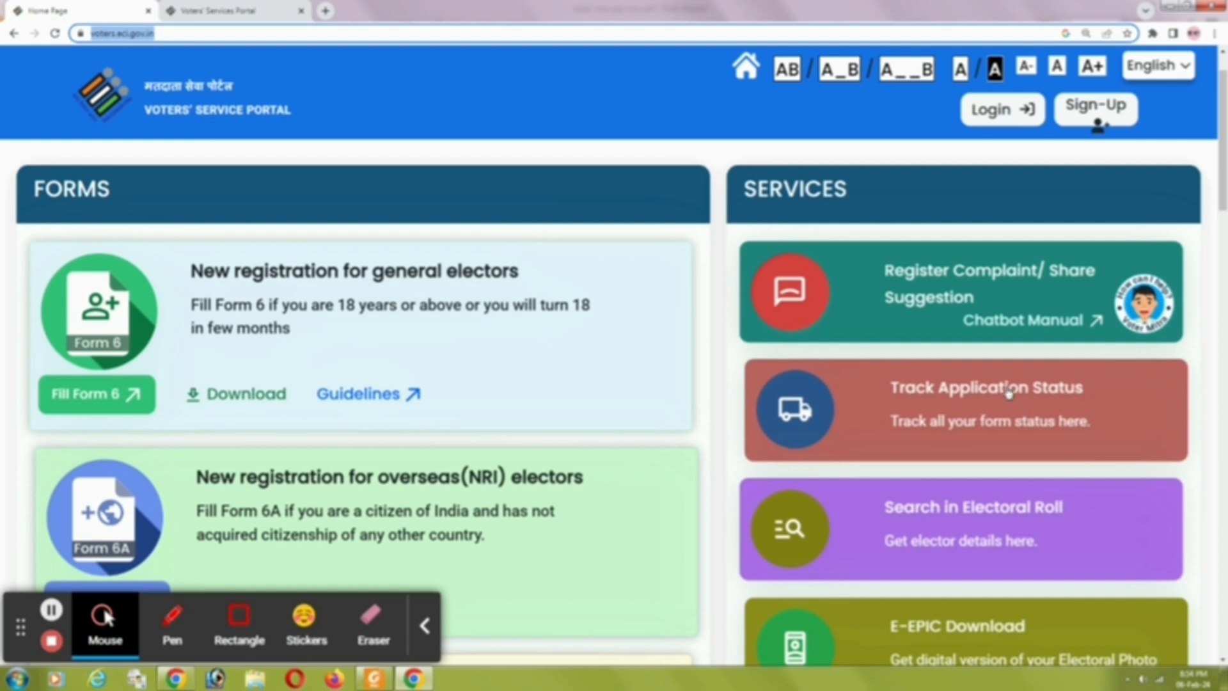
pyautogui.scroll(-5, 1004, 409)
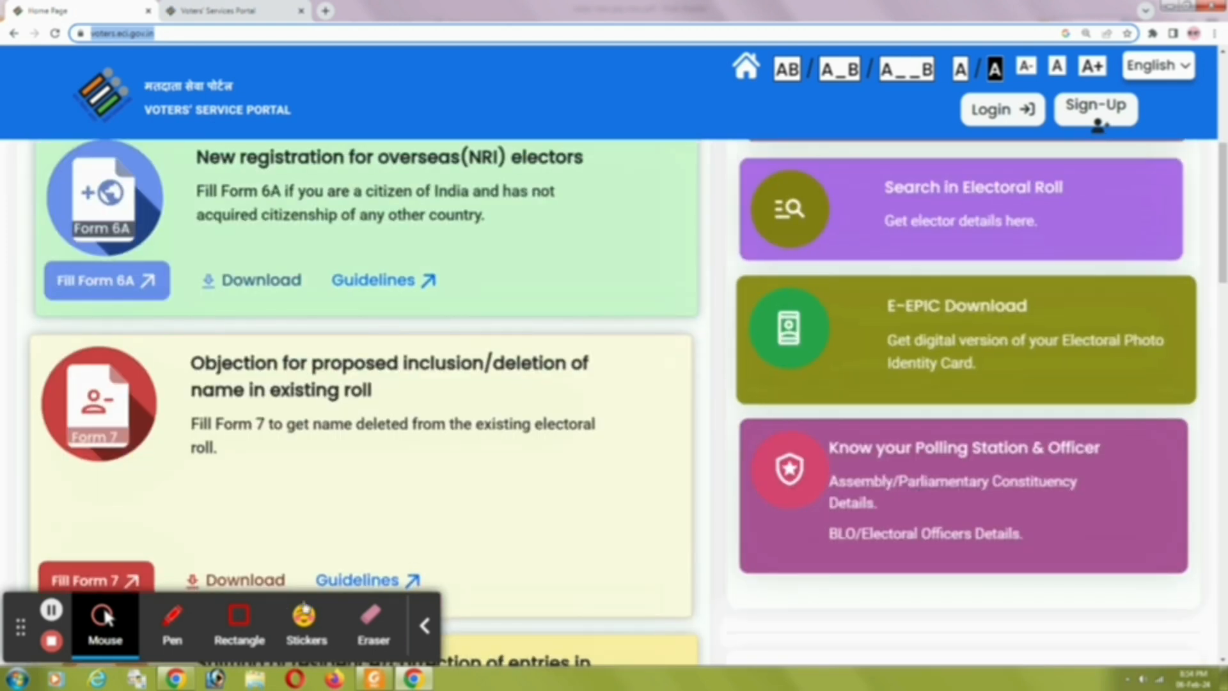
pyautogui.scroll(4, 1200, 290)
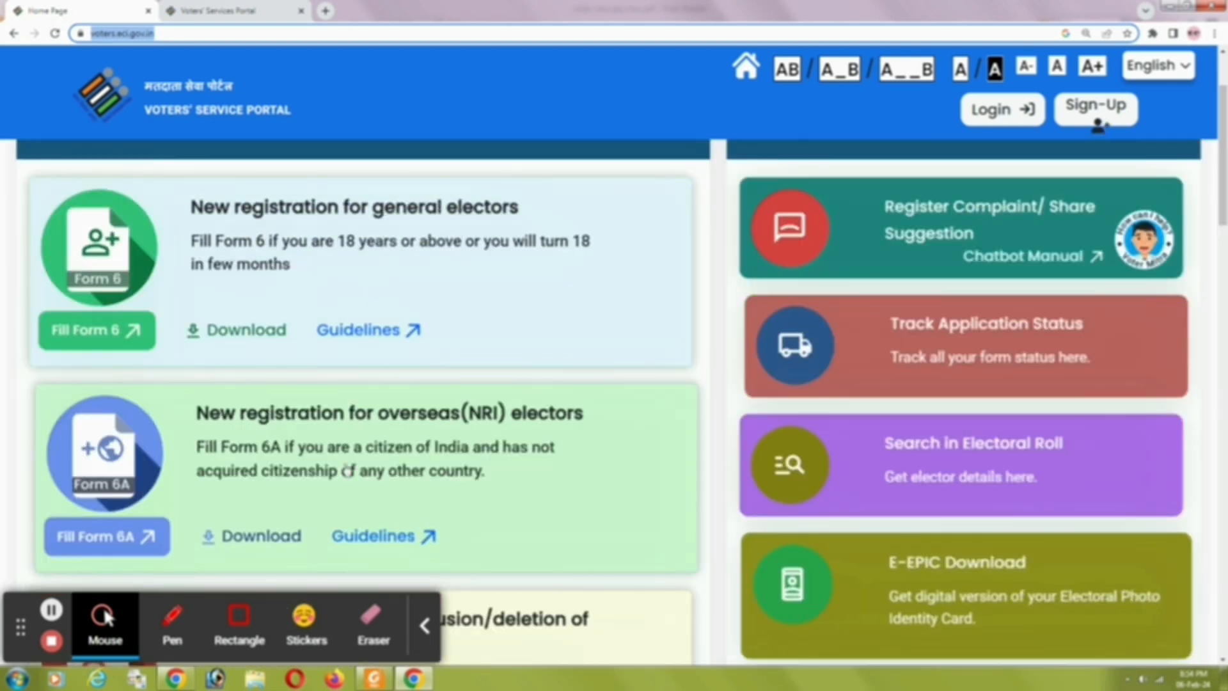
pyautogui.click(240, 617)
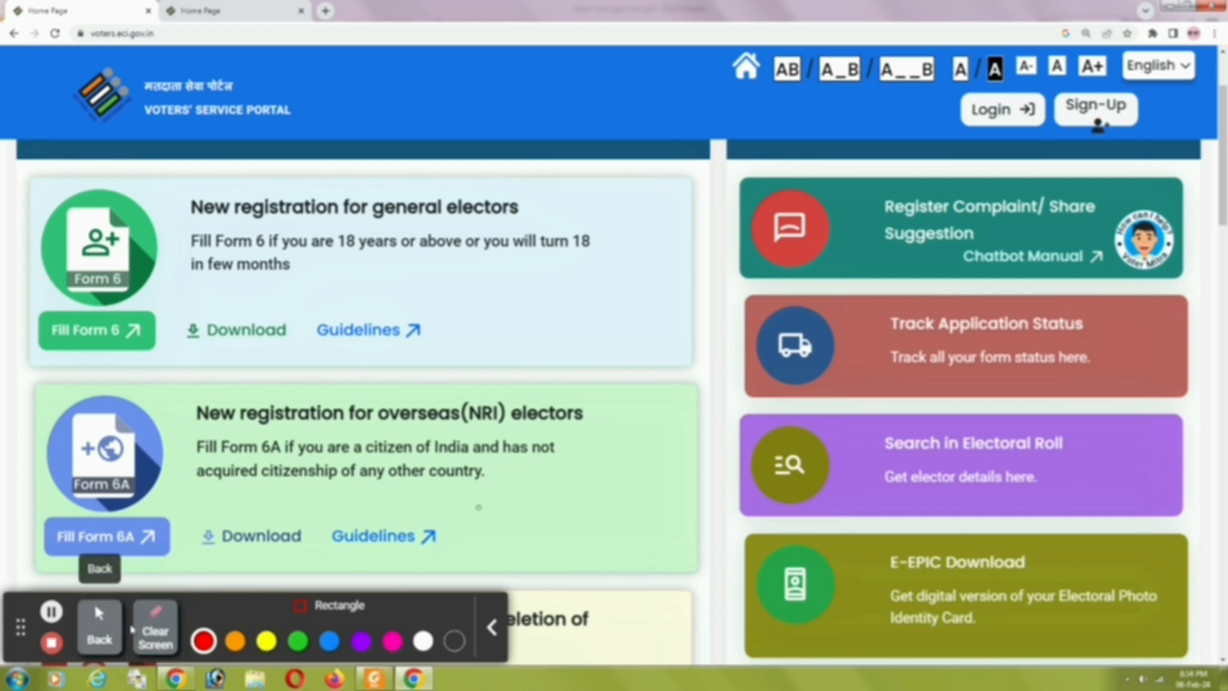
pyautogui.click(100, 627)
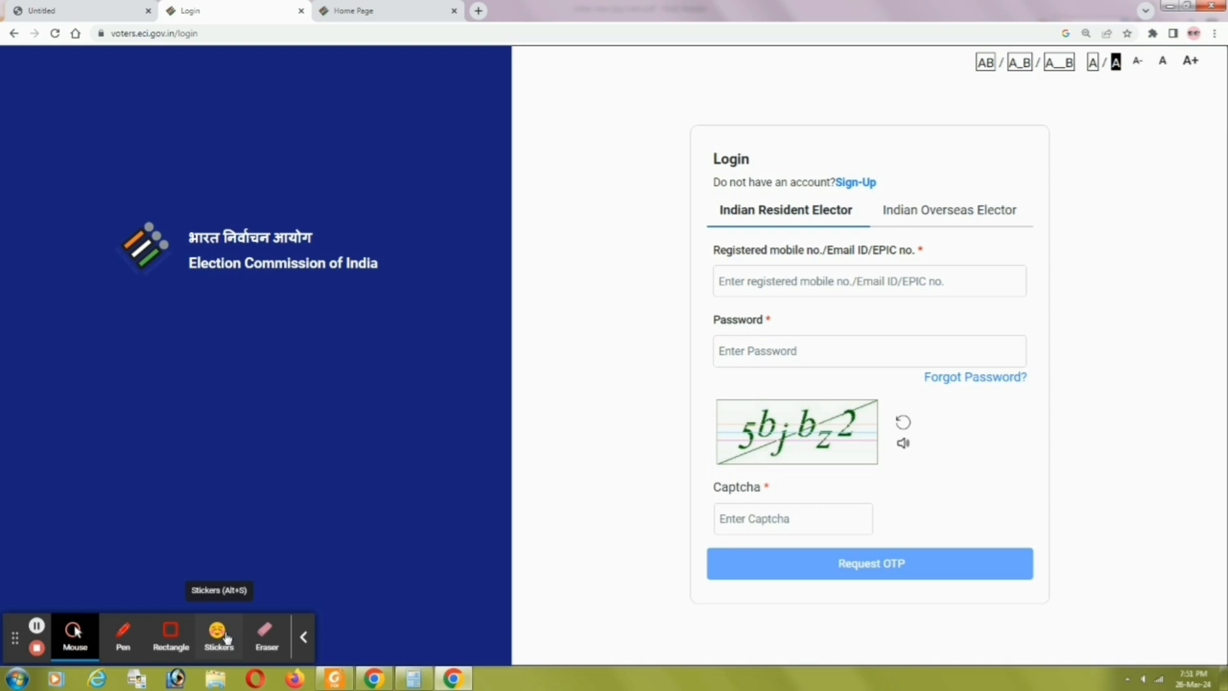
pyautogui.hotkey('ctrl', '+')
pyautogui.hotkey('ctrl', '+')
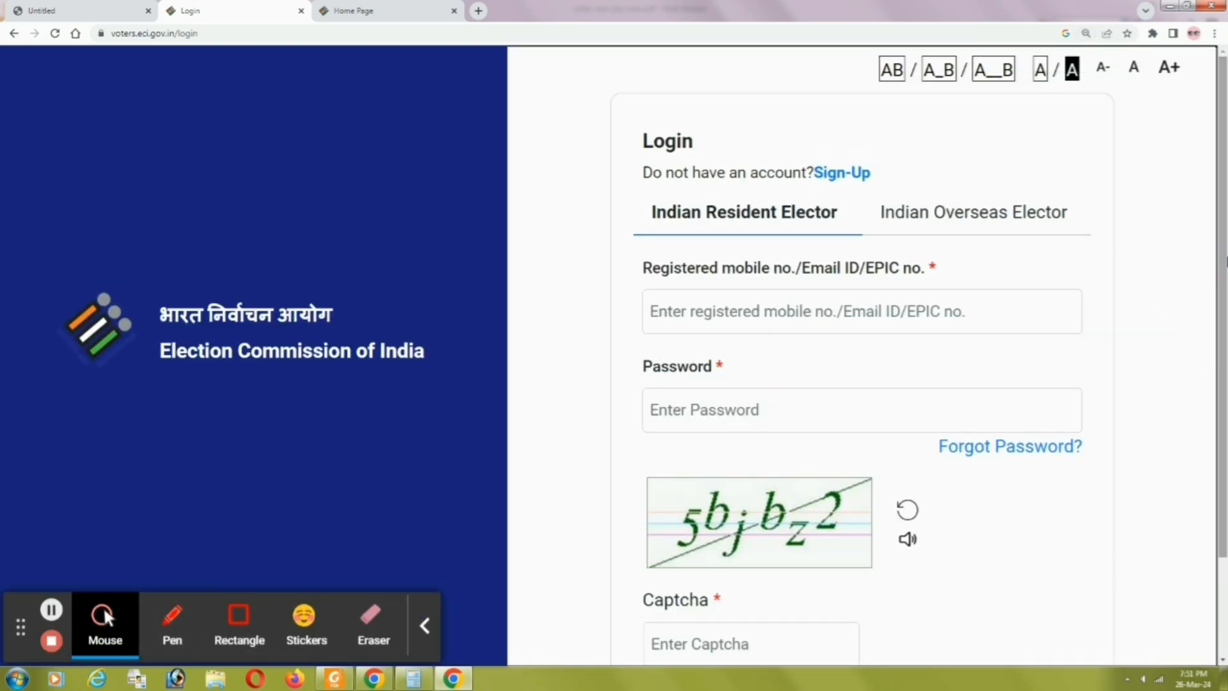
# Step: Go to the Sign-Up page for a new account and begin entering the mobile number
pyautogui.click(421, 632)
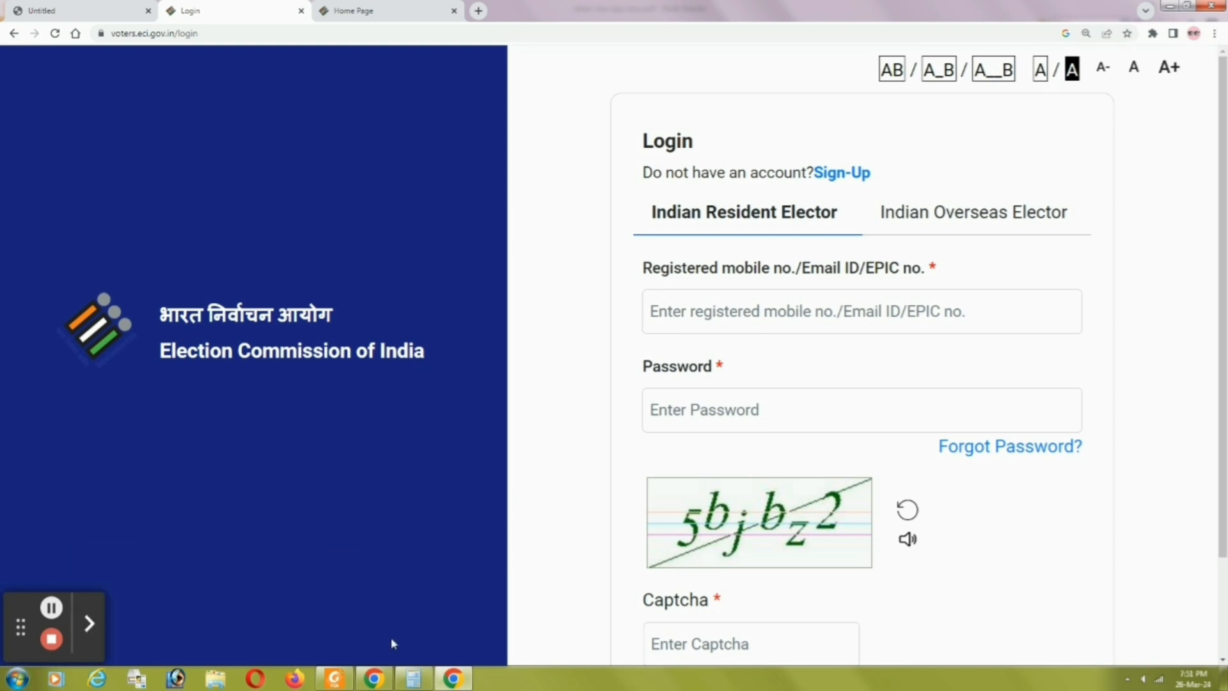
pyautogui.click(89, 624)
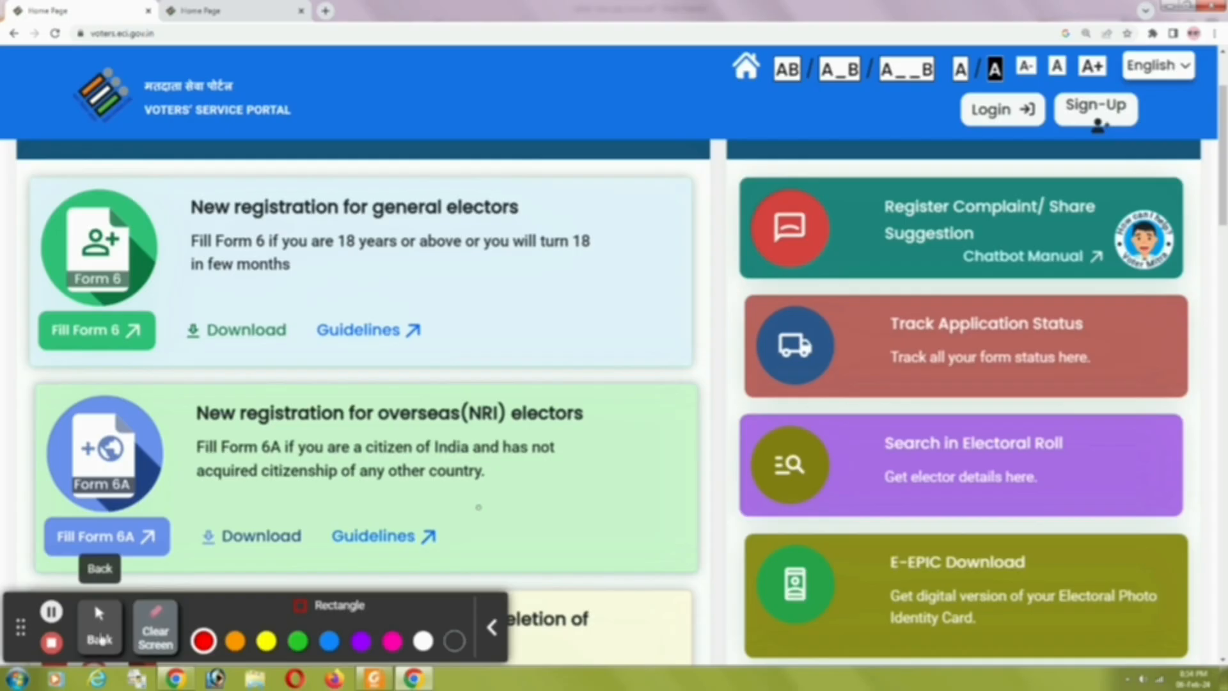
pyautogui.click(99, 630)
pyautogui.click(101, 630)
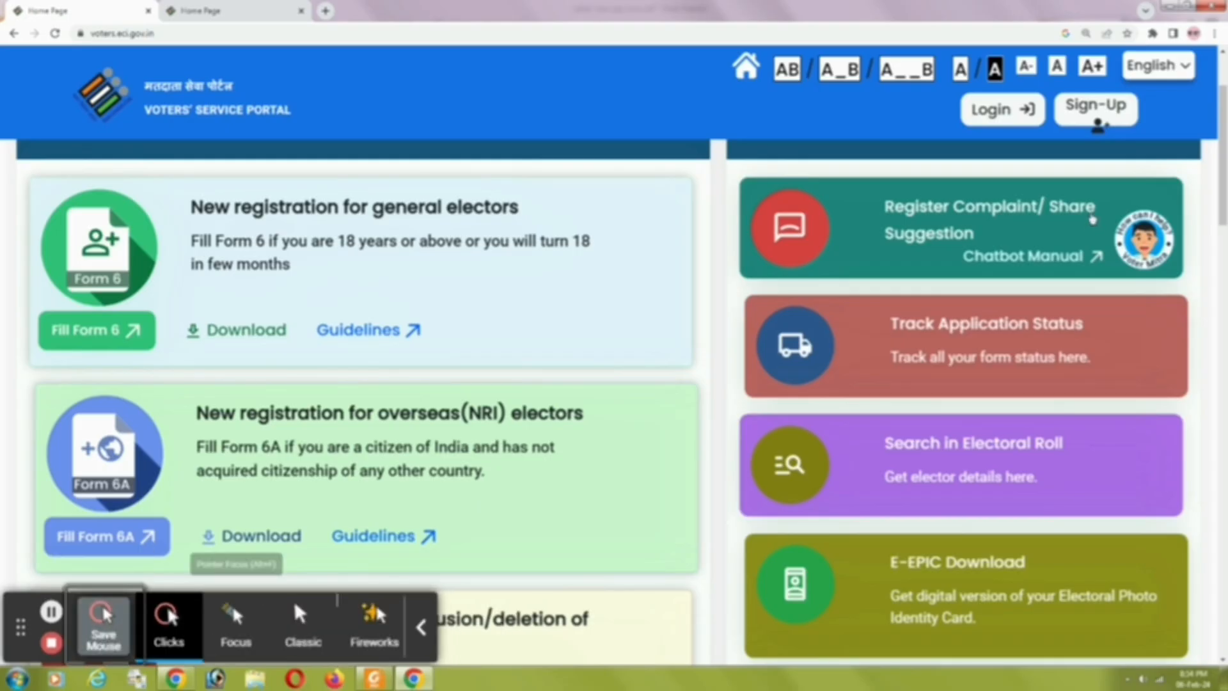
pyautogui.click(1094, 104)
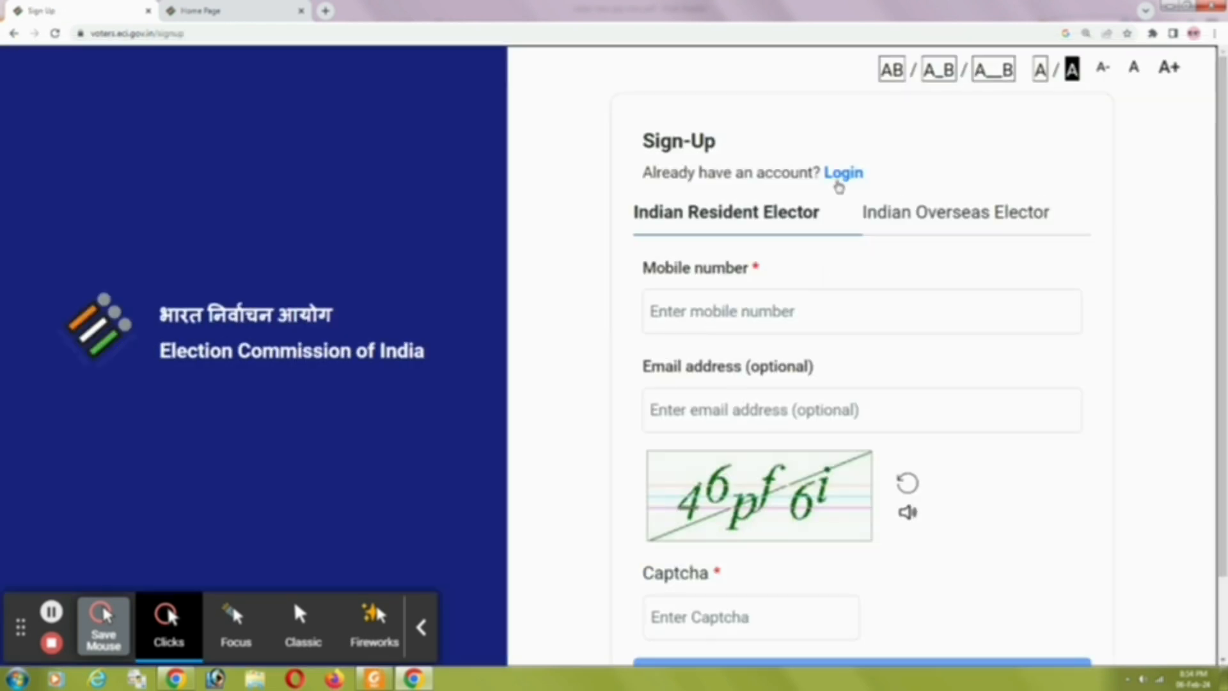
pyautogui.scroll(-1, 732, 410)
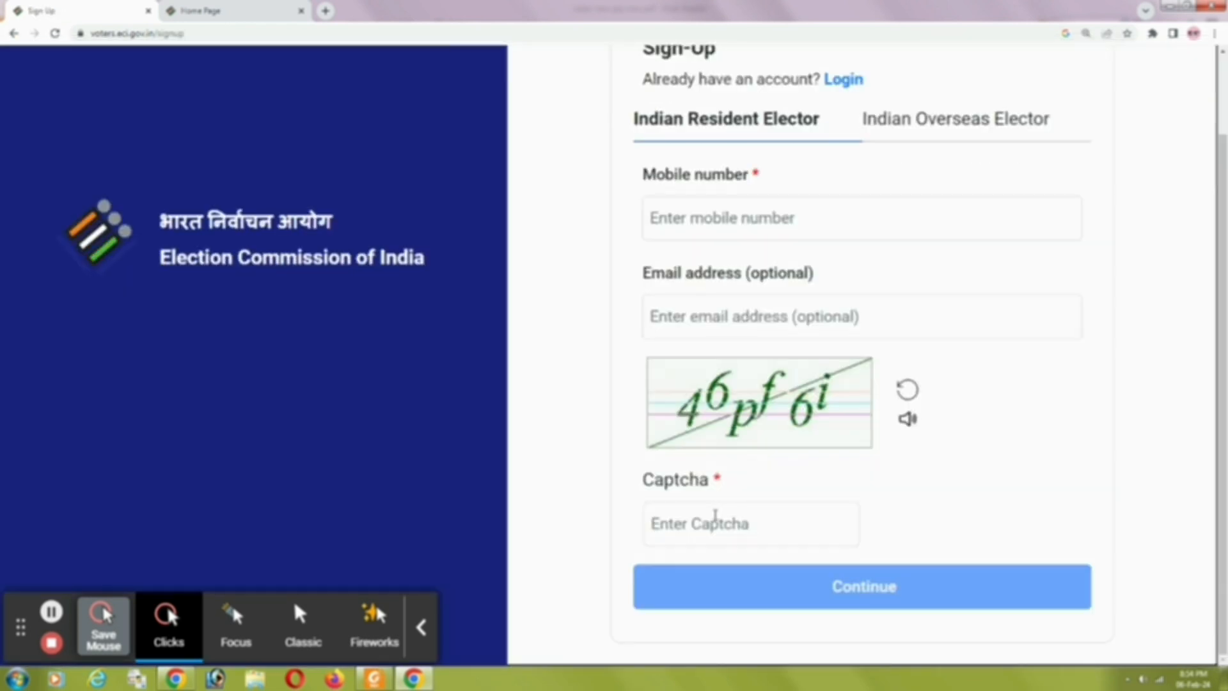
pyautogui.scroll(1, 716, 518)
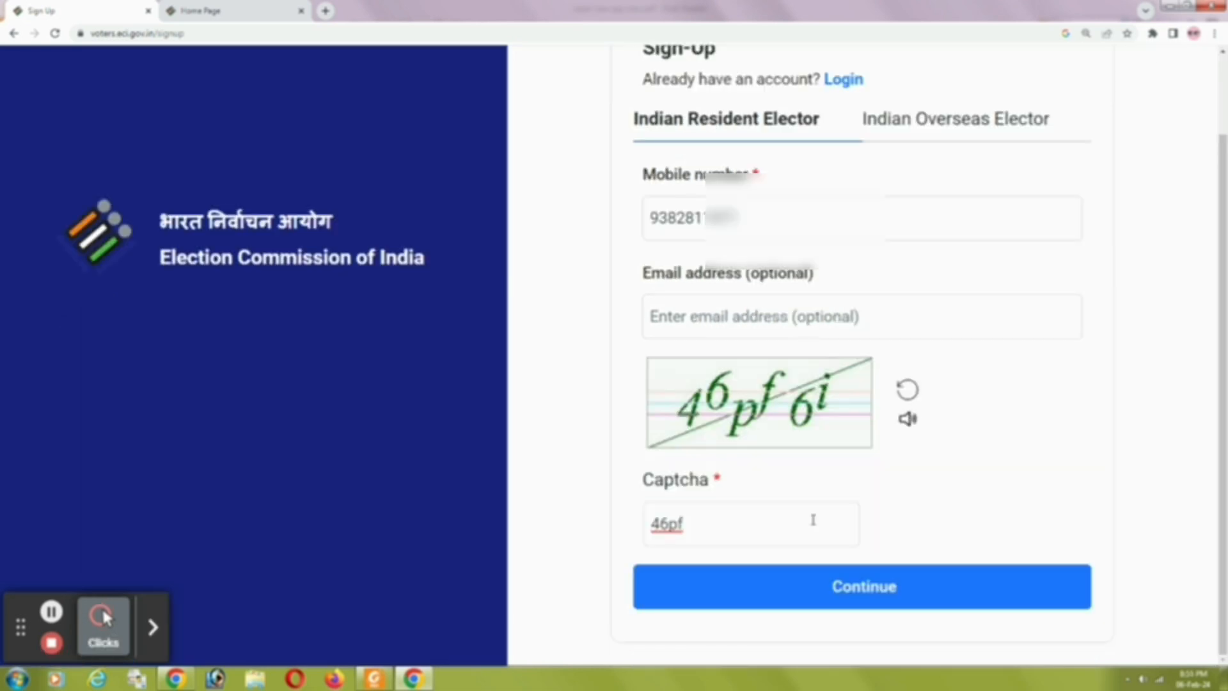
pyautogui.write('6')
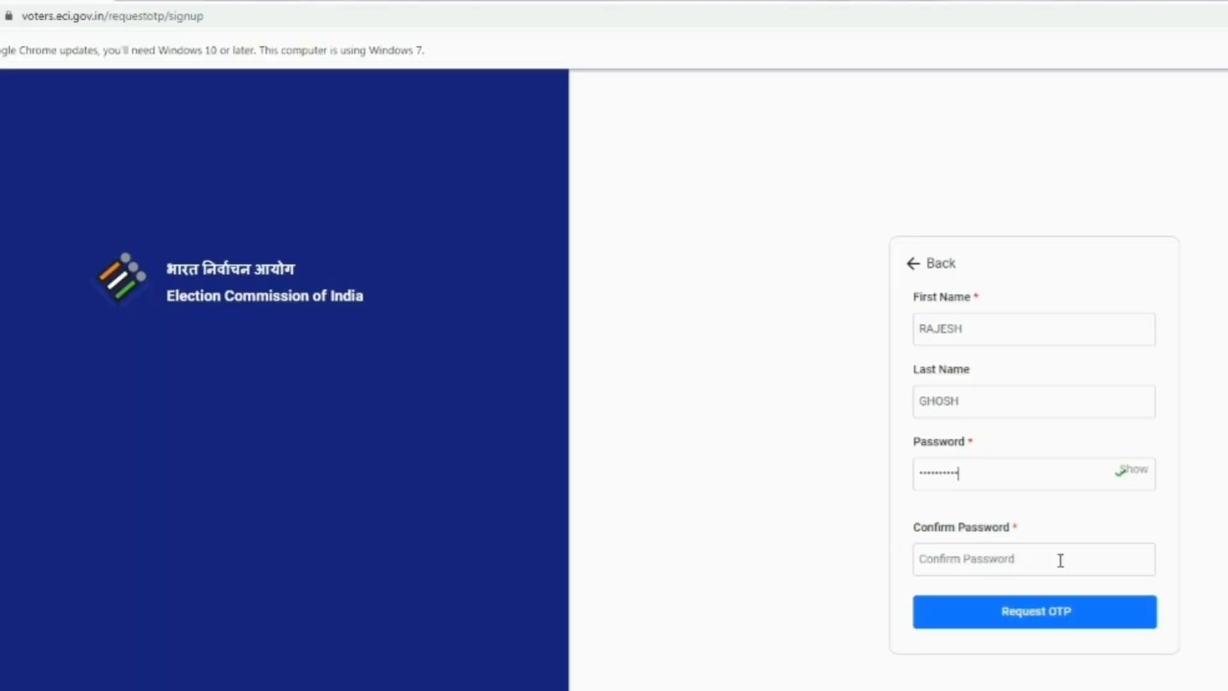
# Step: Enter the account password in Confirm Password and request a sign-up OTP
pyautogui.click(1060, 560)
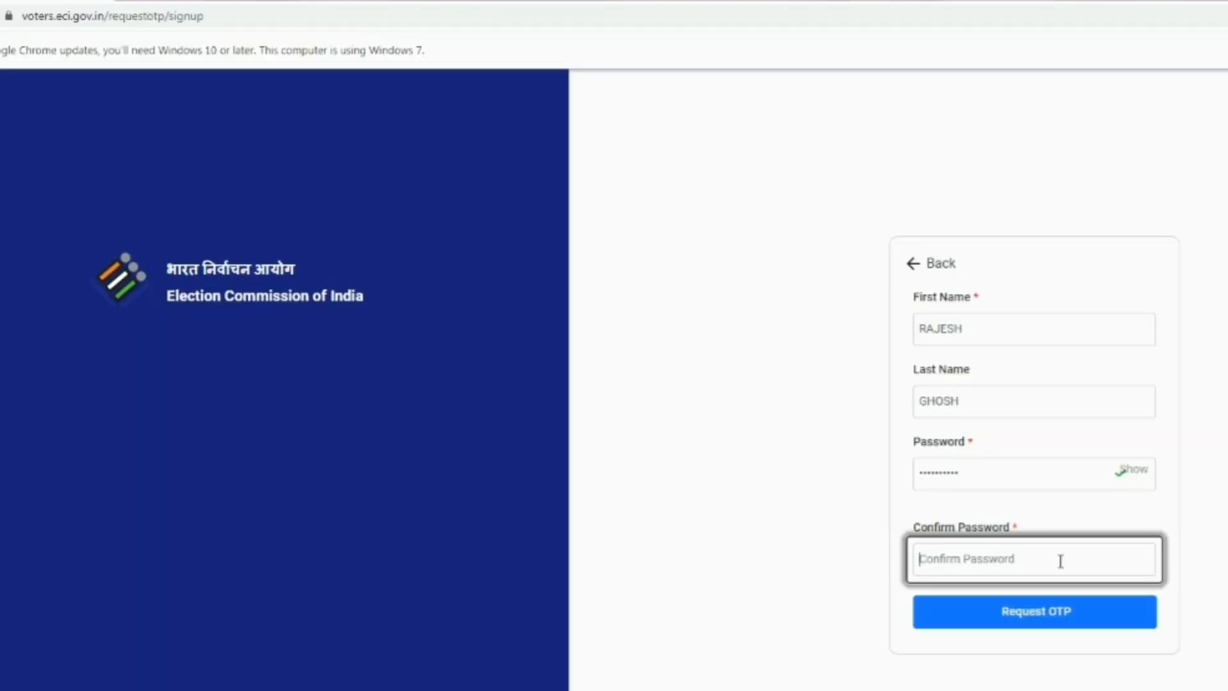
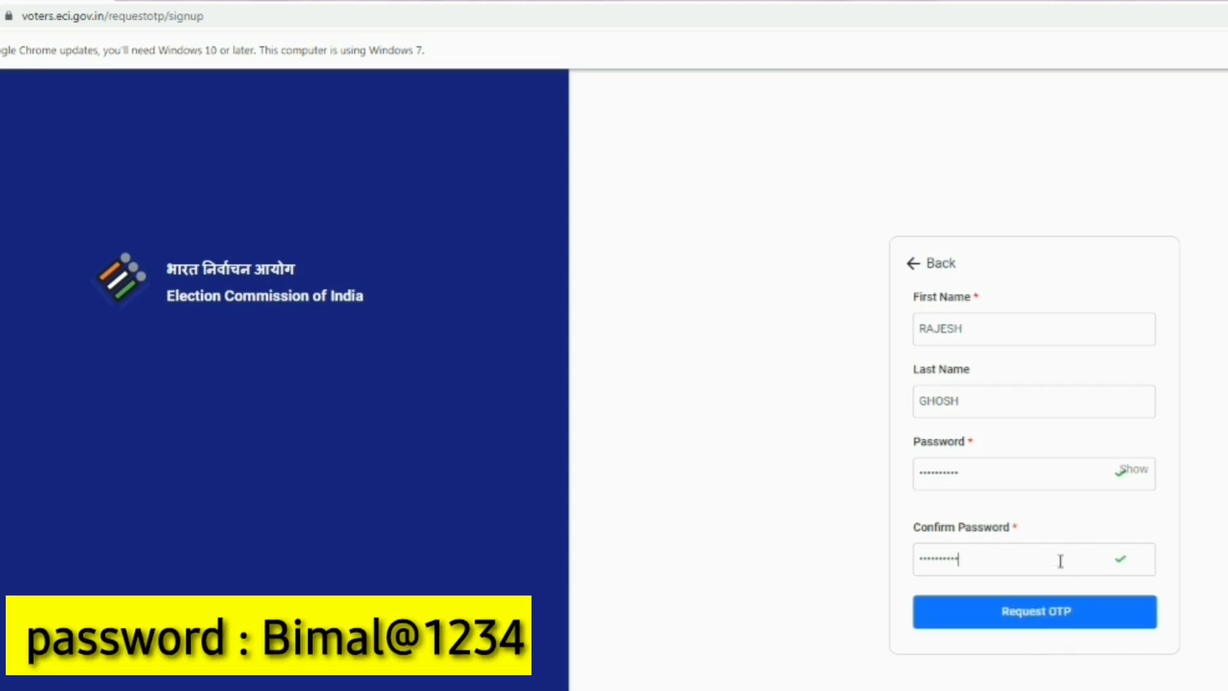
pyautogui.click(1041, 615)
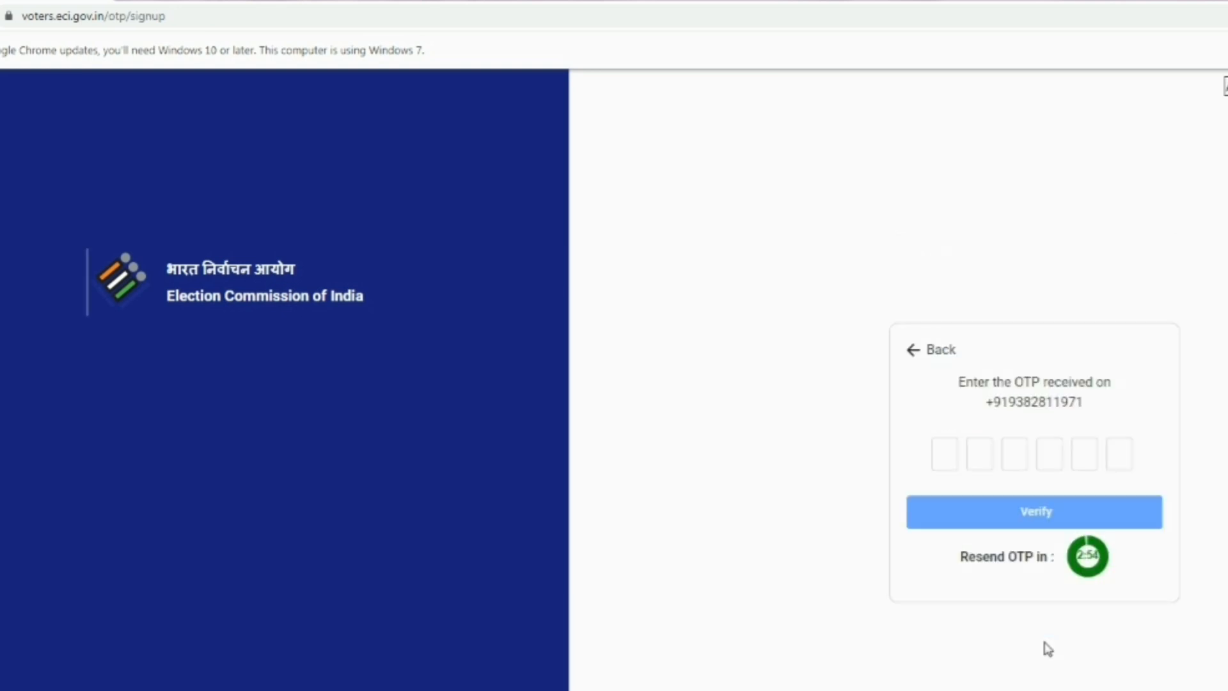
# Step: Enter the six-digit OTP and verify it to complete sign-up
pyautogui.click(945, 453)
pyautogui.write('6')
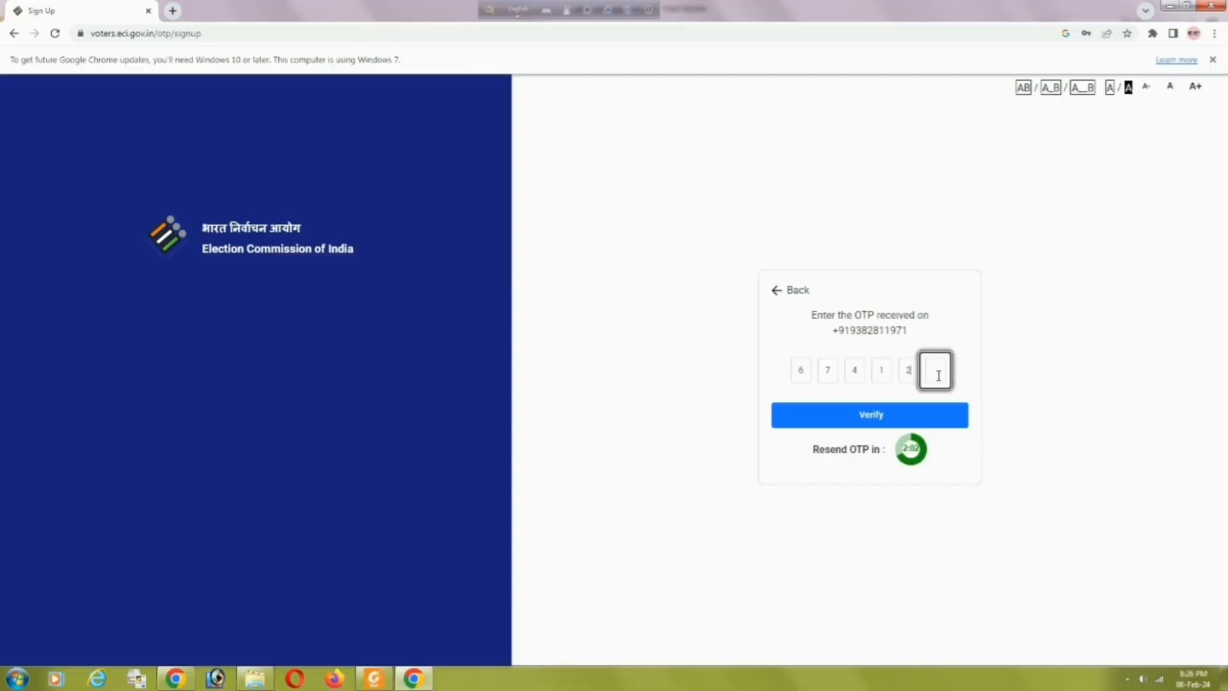
pyautogui.write('6')
pyautogui.click(903, 417)
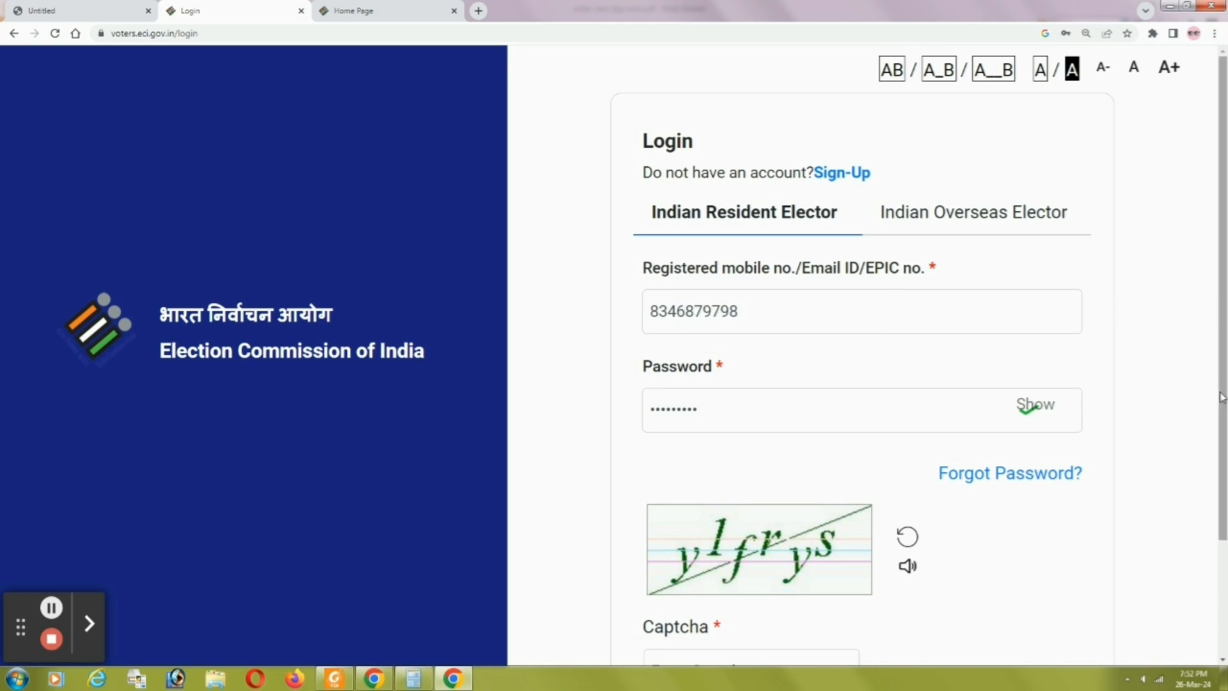
# Step: Enter the login captcha, correcting a mistyped character
pyautogui.scroll(-2, 1193, 384)
pyautogui.click(780, 555)
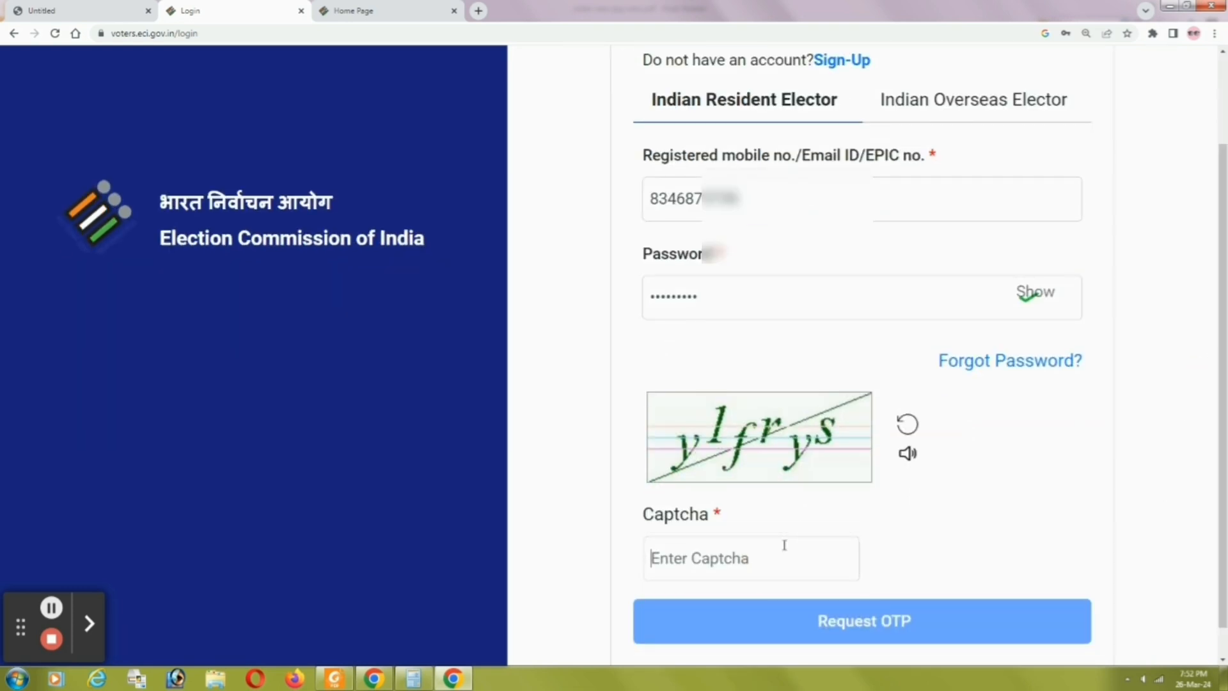
pyautogui.write('y')
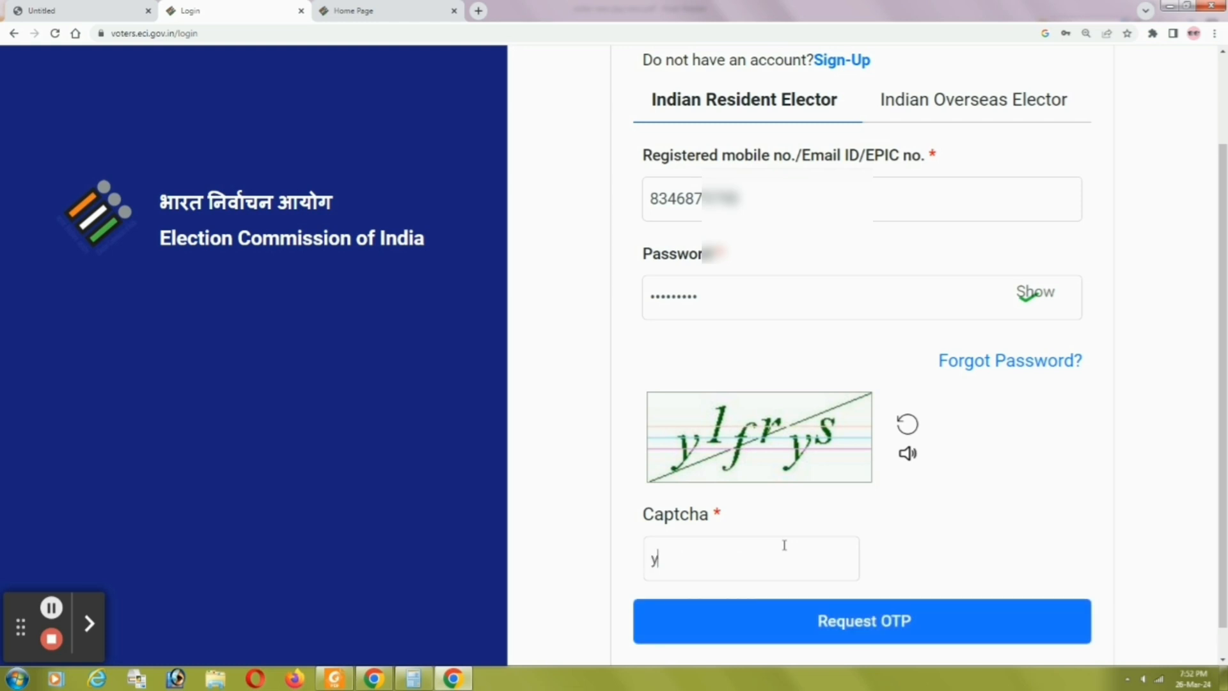
pyautogui.press('BackSpace')
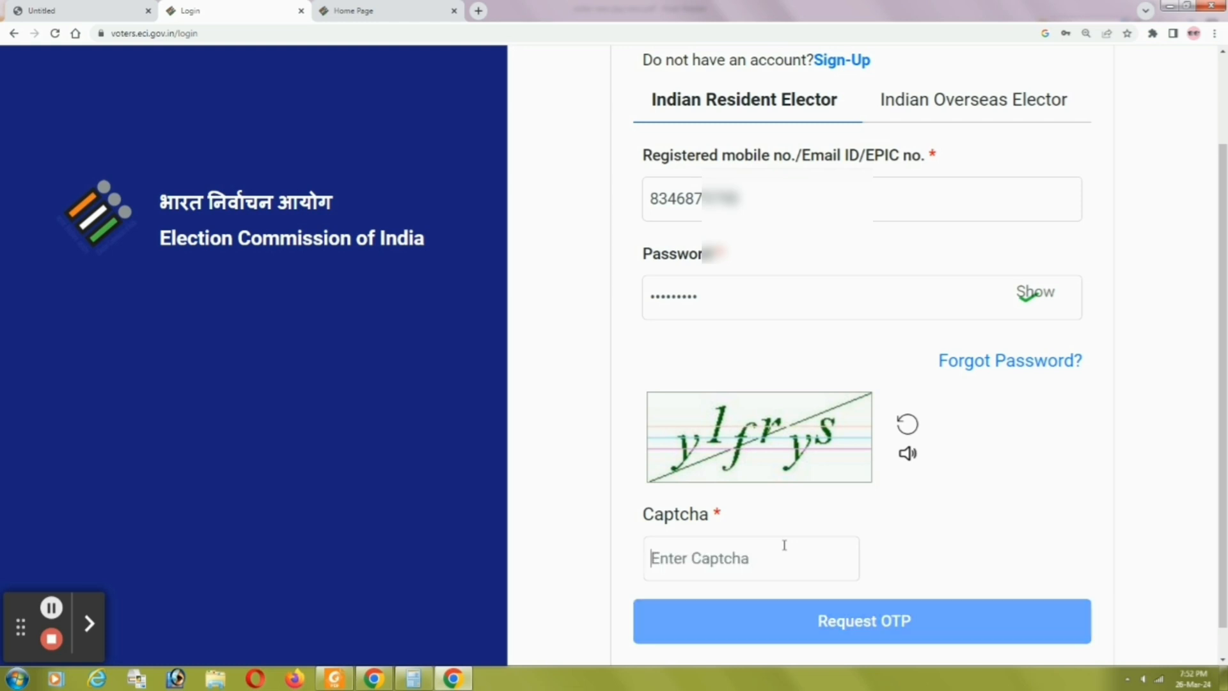
pyautogui.write('y')
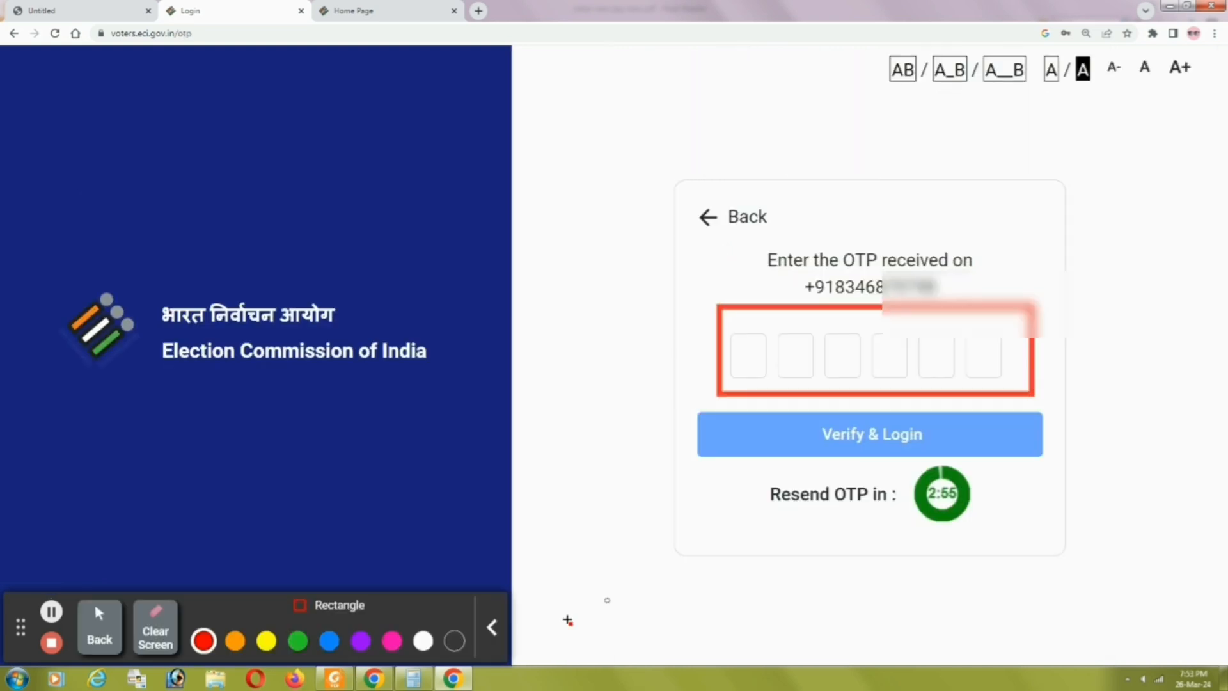
# Step: Fill in the six-digit login OTP and verify to log in
pyautogui.click(489, 629)
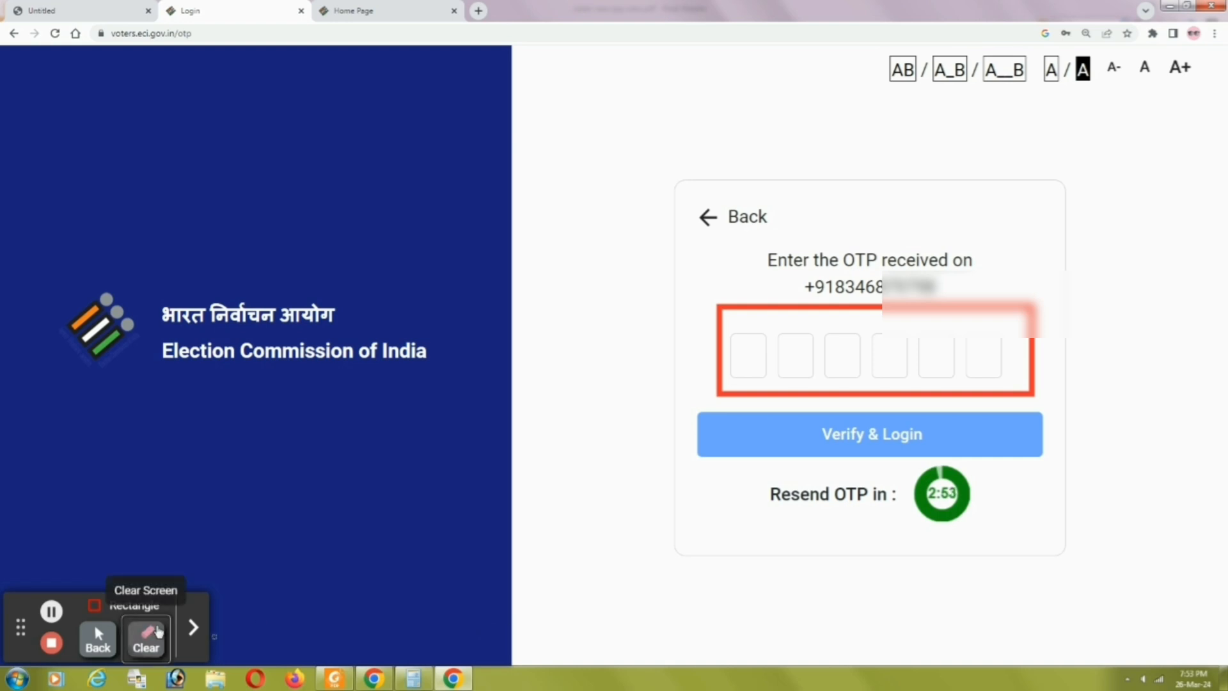
pyautogui.click(146, 642)
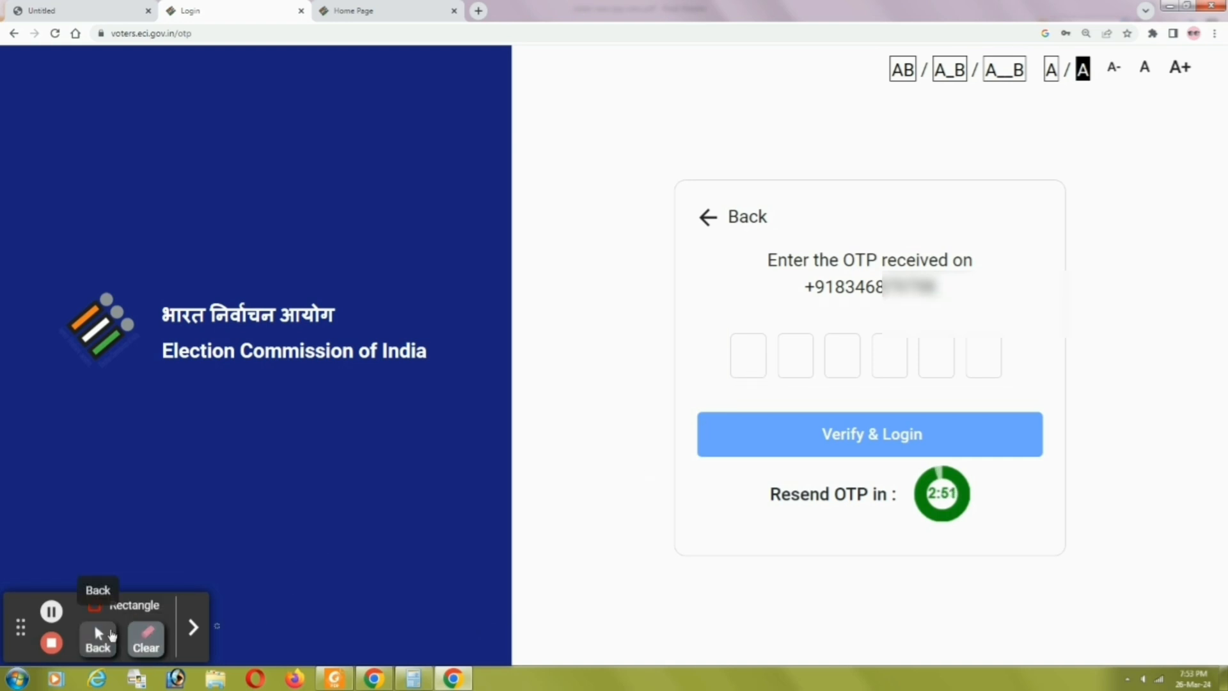
pyautogui.click(98, 636)
pyautogui.click(753, 357)
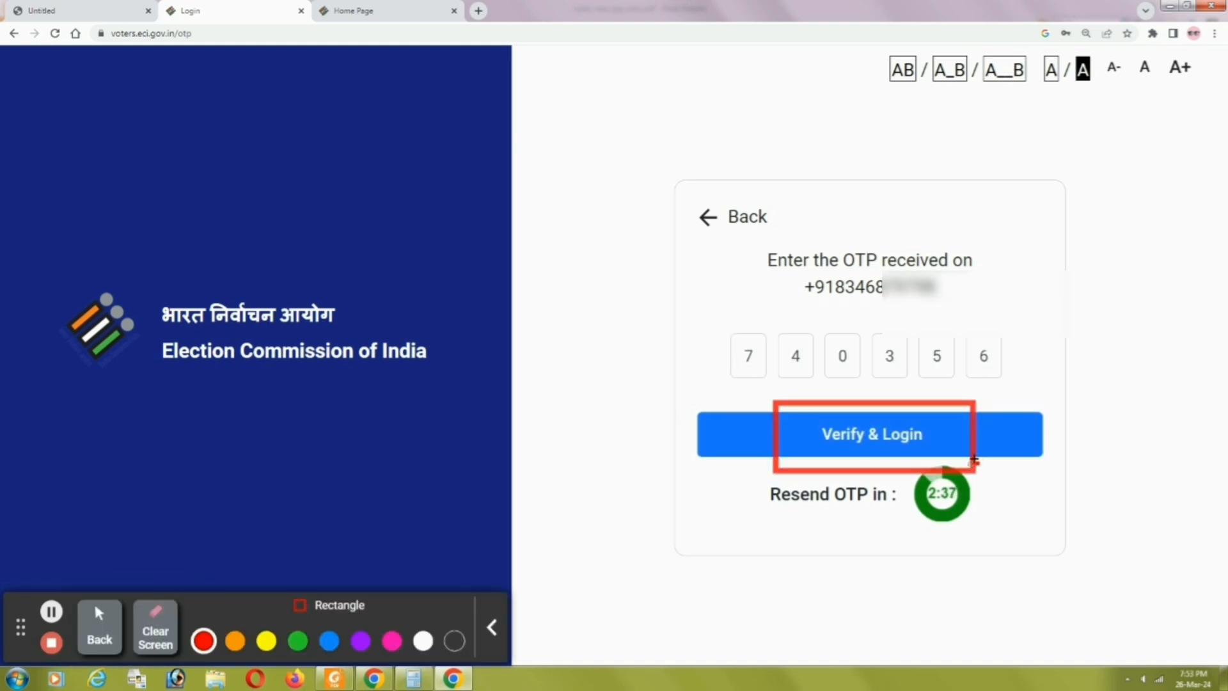
pyautogui.click(156, 630)
pyautogui.click(98, 637)
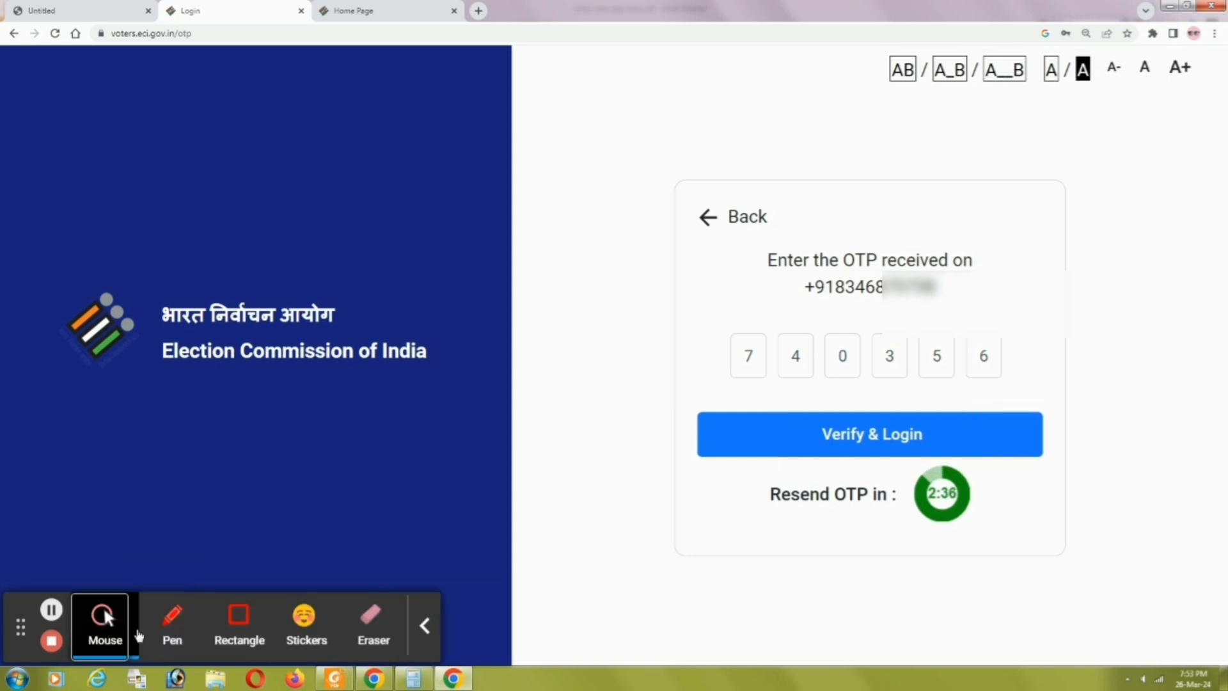
pyautogui.click(851, 442)
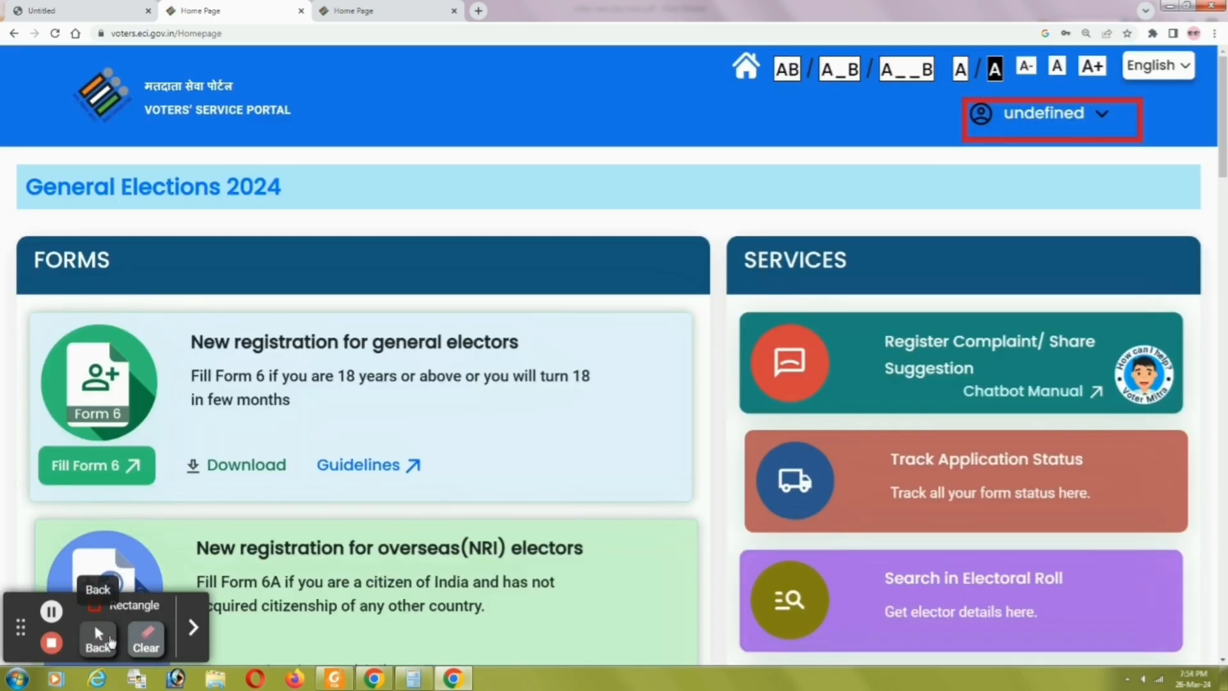
# Step: Start Form 8 from the home page's shifting, correction and EPIC replacement card
pyautogui.click(98, 633)
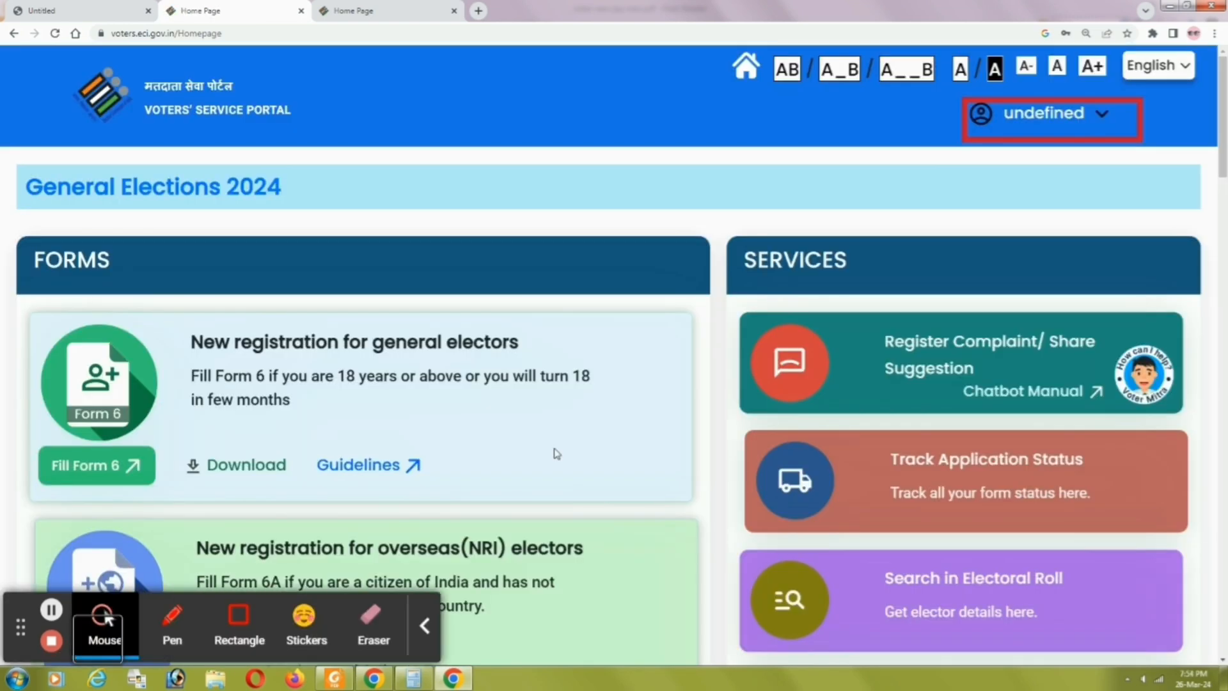
pyautogui.click(1095, 128)
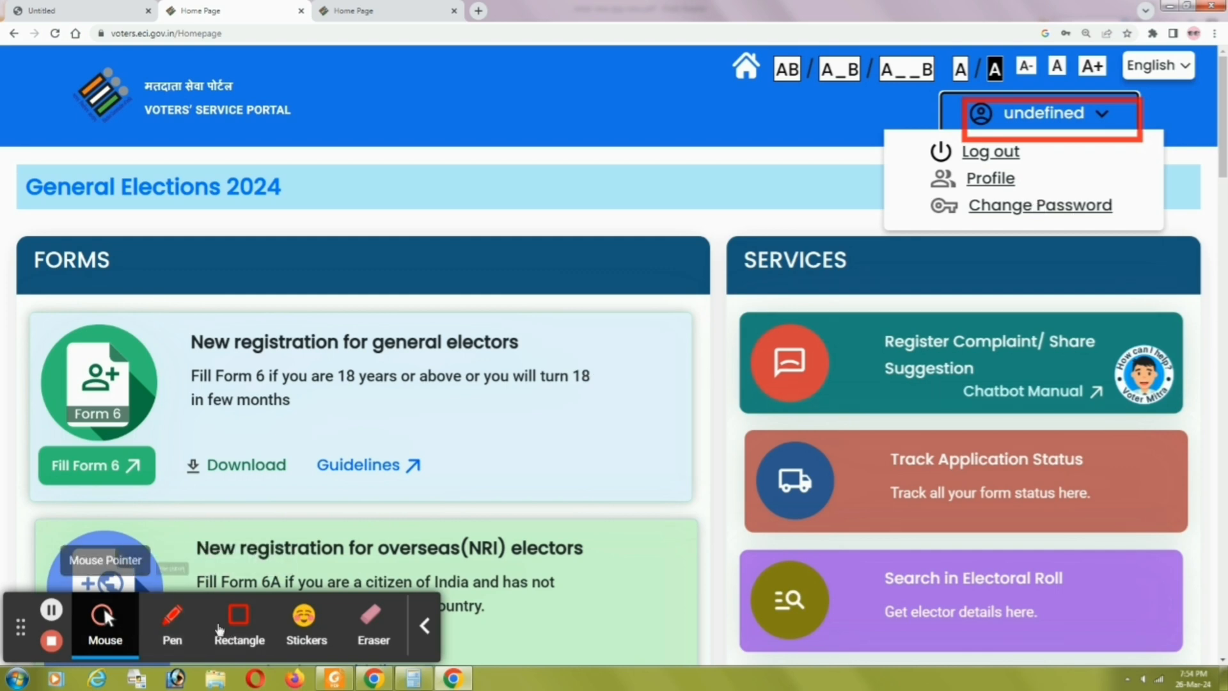
pyautogui.moveTo(1221, 275); pyautogui.dragTo(1221, 286)
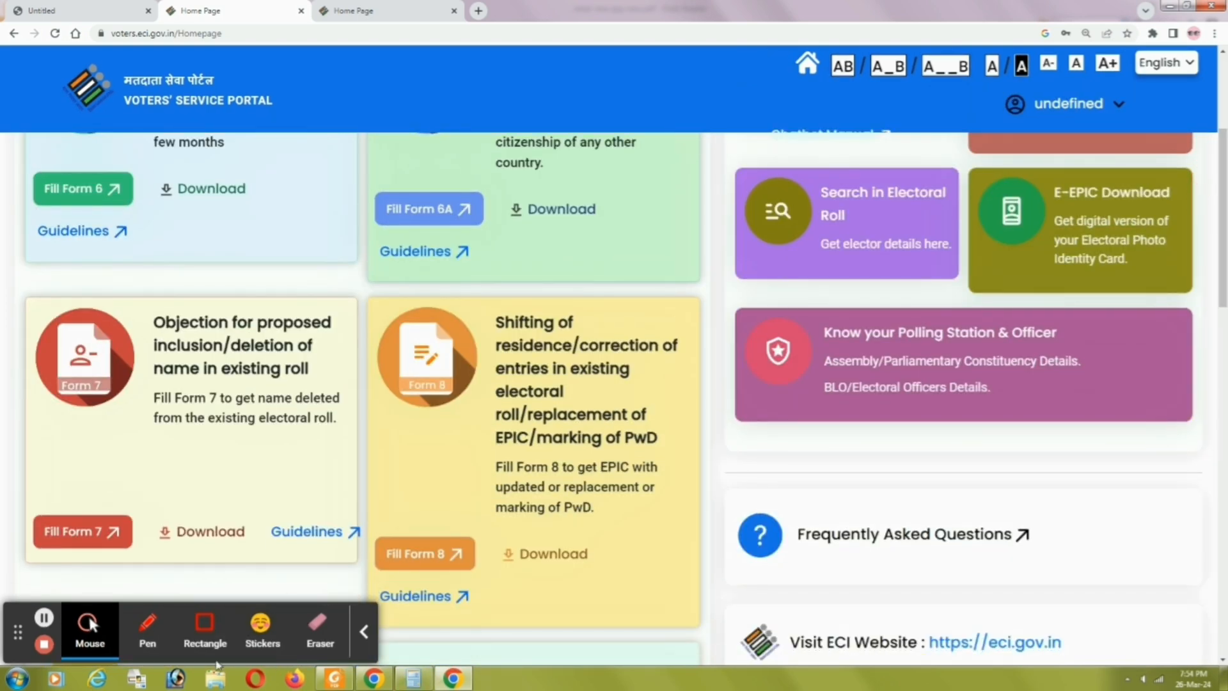
pyautogui.click(211, 627)
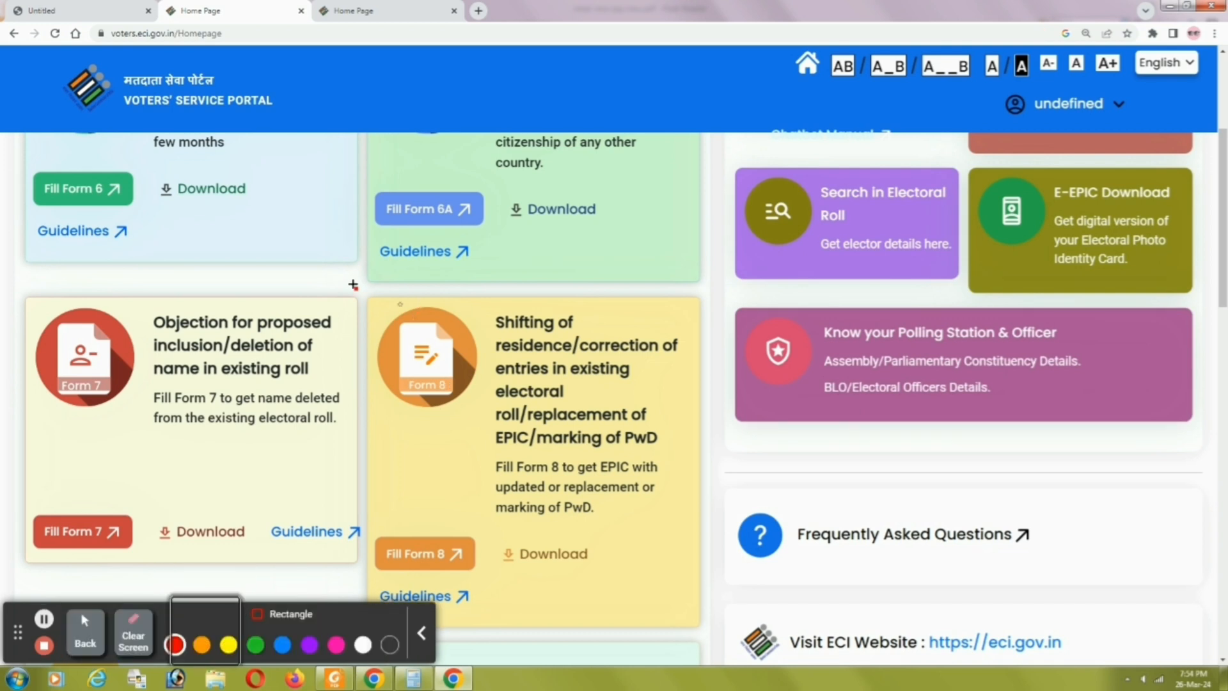
pyautogui.moveTo(355, 294)
pyautogui.mouseDown()
pyautogui.moveTo(658, 538)
pyautogui.moveTo(750, 586)
pyautogui.mouseUp()
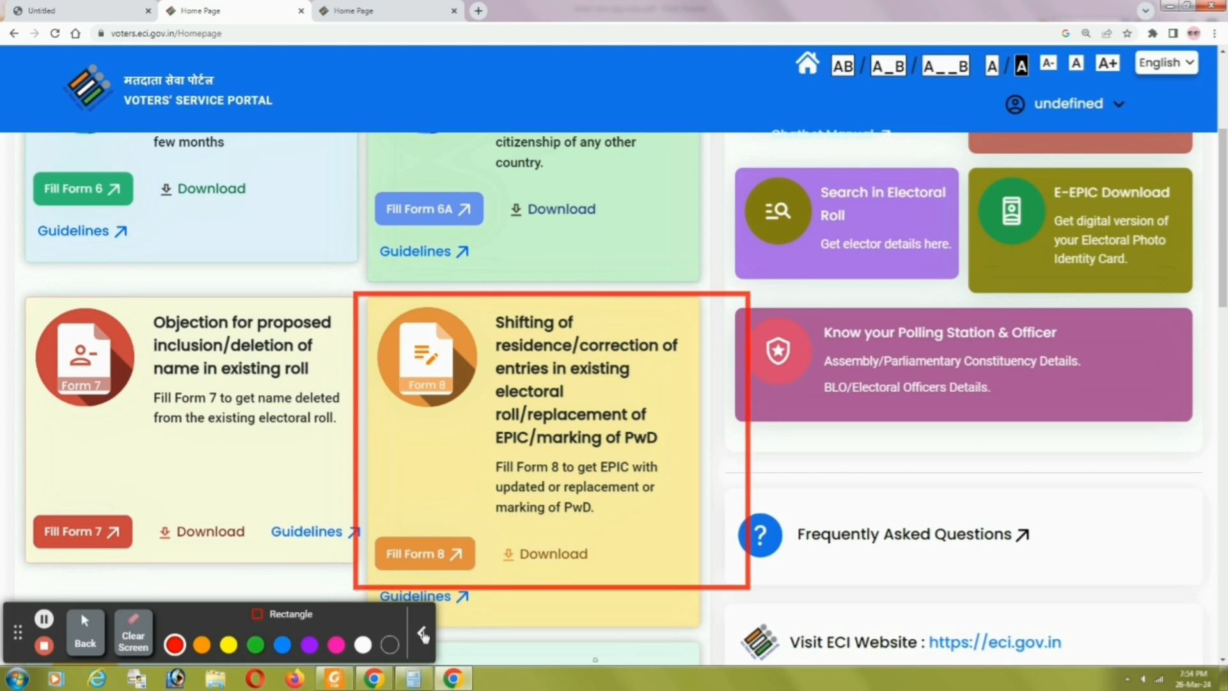
pyautogui.click(420, 633)
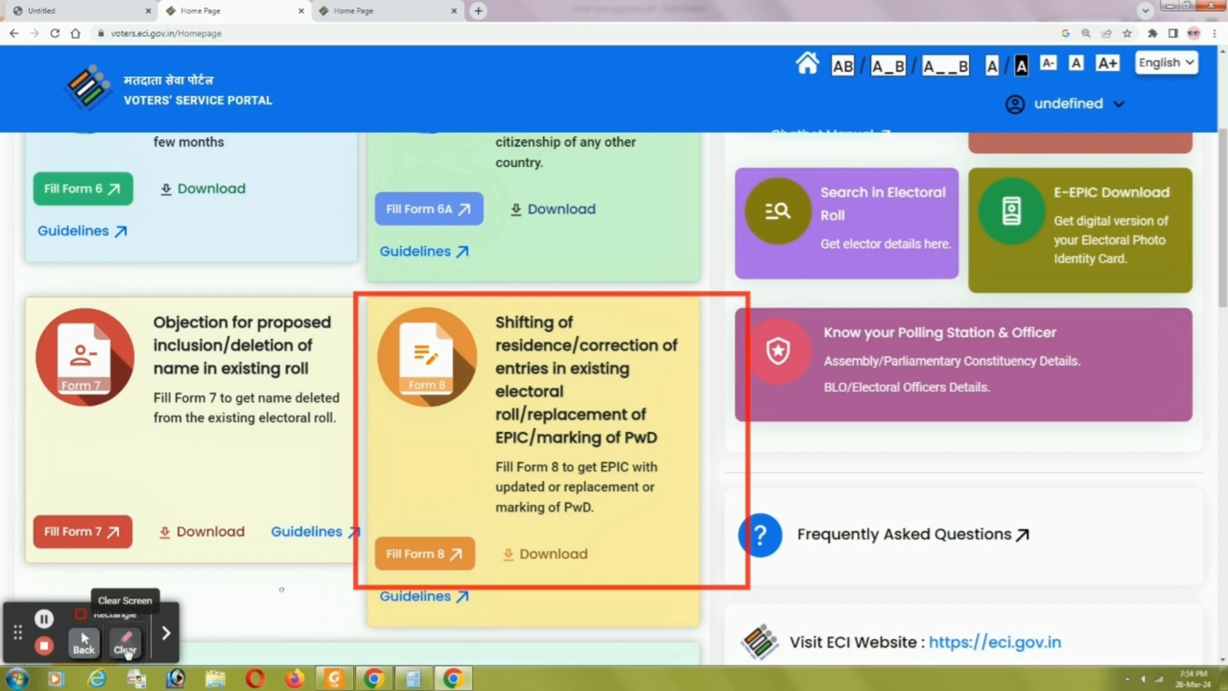
pyautogui.click(126, 651)
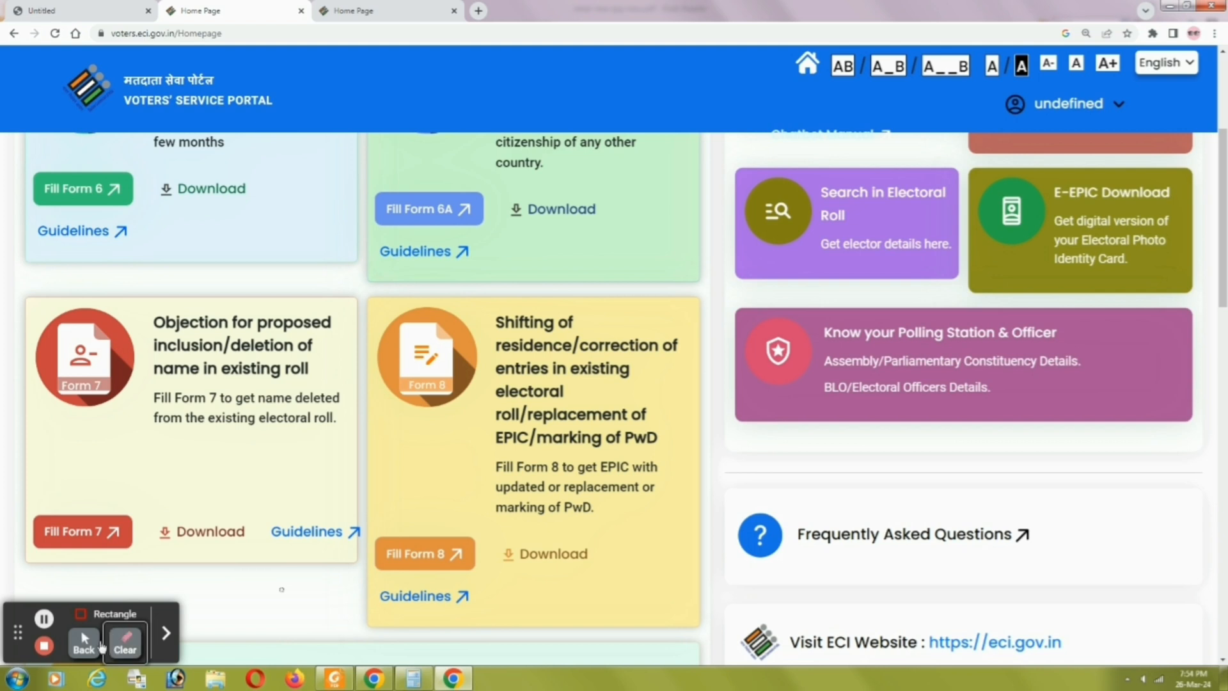
pyautogui.click(82, 631)
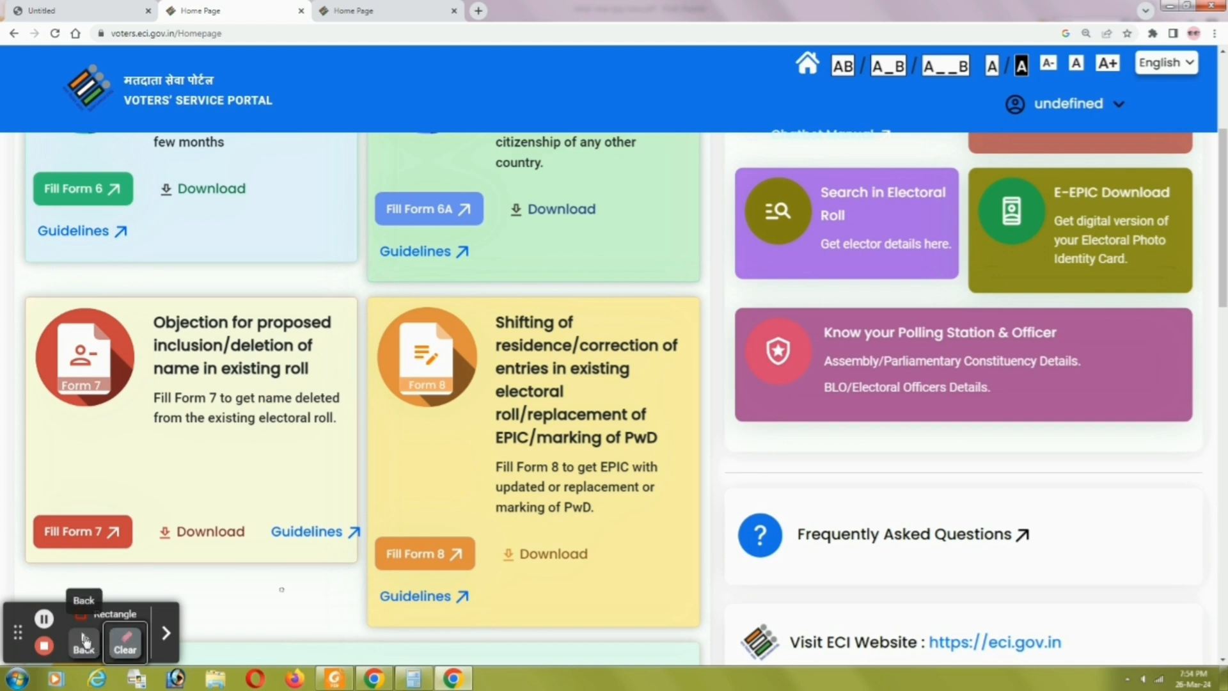
pyautogui.click(429, 563)
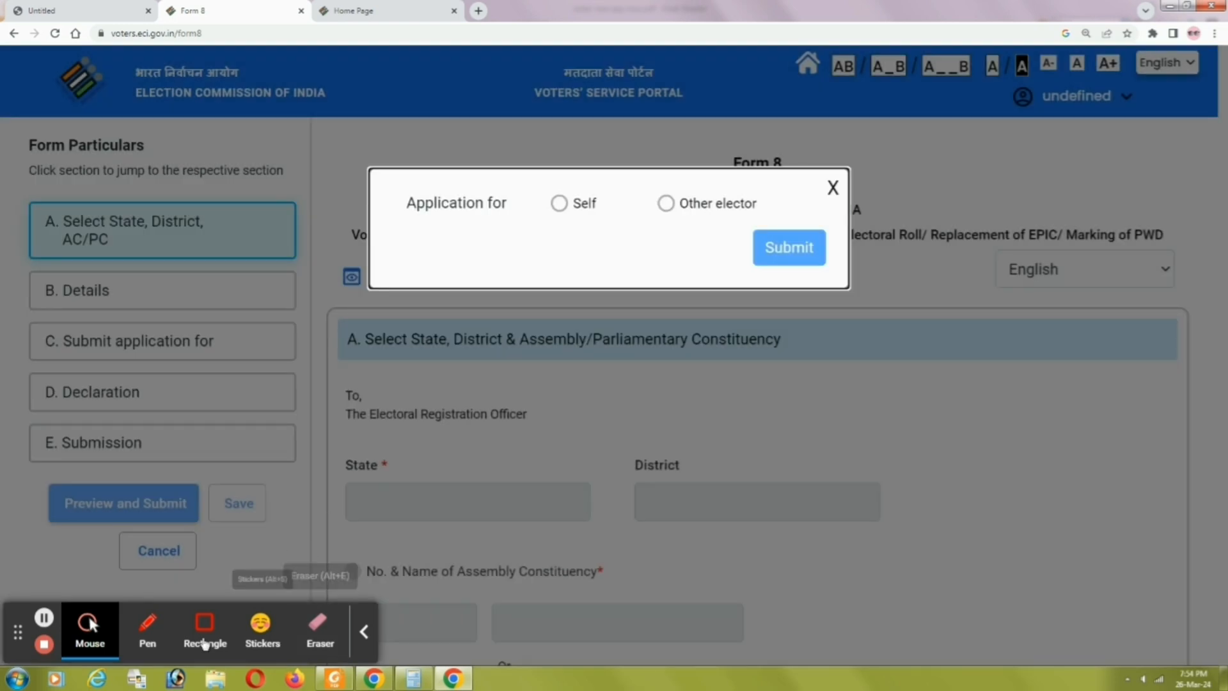
# Step: Set the Form 8 applicant to Self after briefly trying Other elector
pyautogui.click(204, 624)
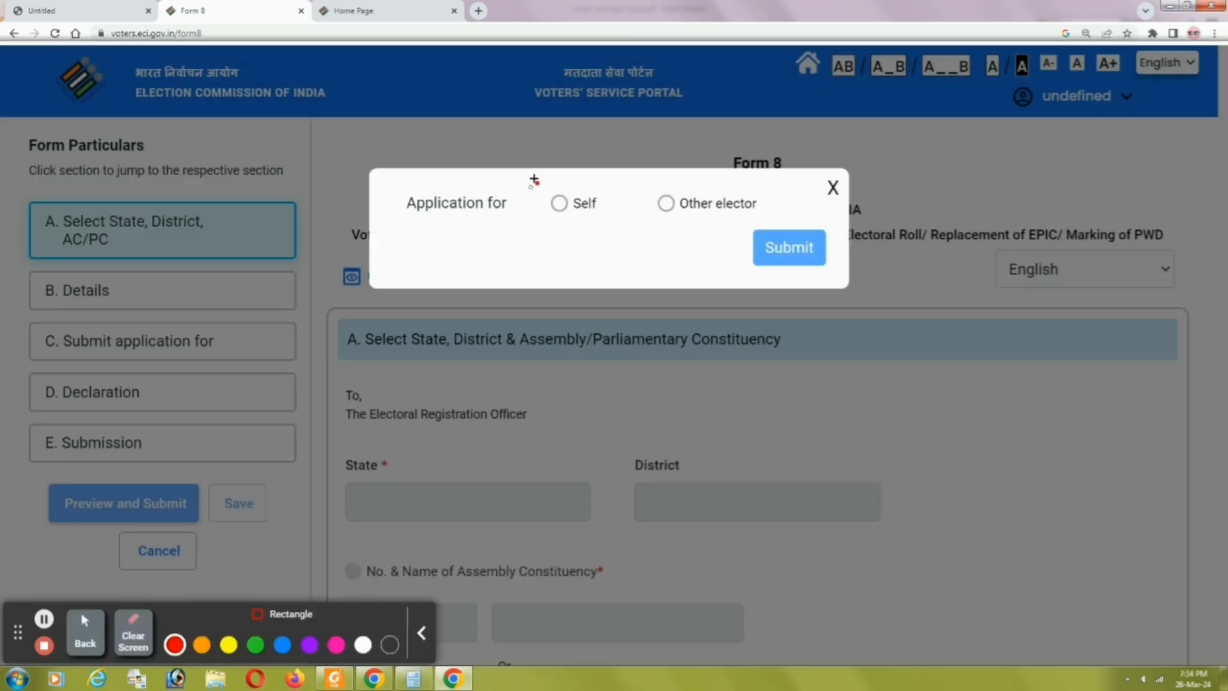
pyautogui.moveTo(528, 185); pyautogui.dragTo(615, 240)
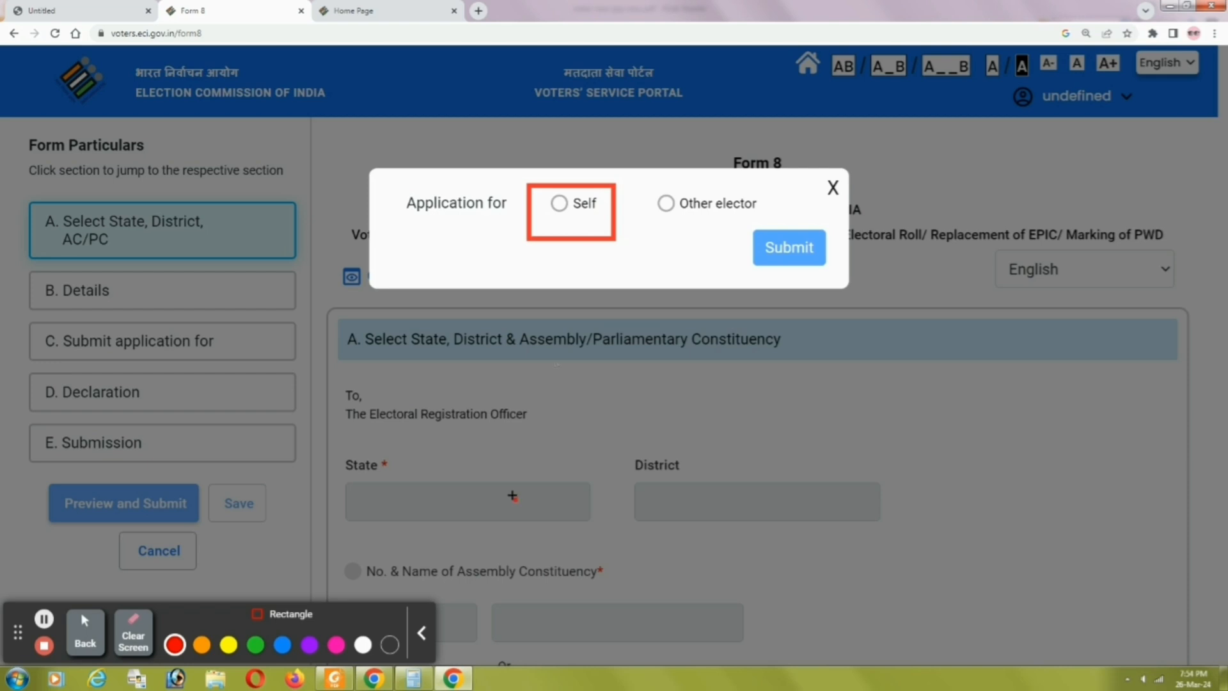
pyautogui.click(133, 633)
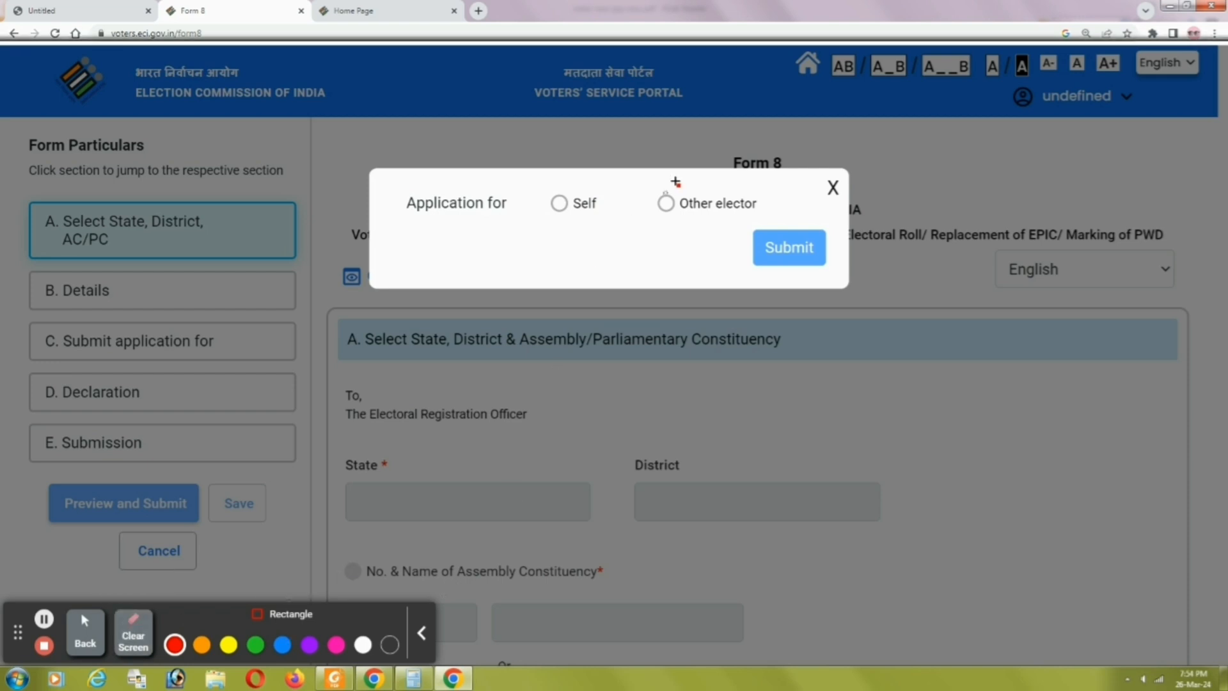
pyautogui.moveTo(643, 184); pyautogui.dragTo(775, 219)
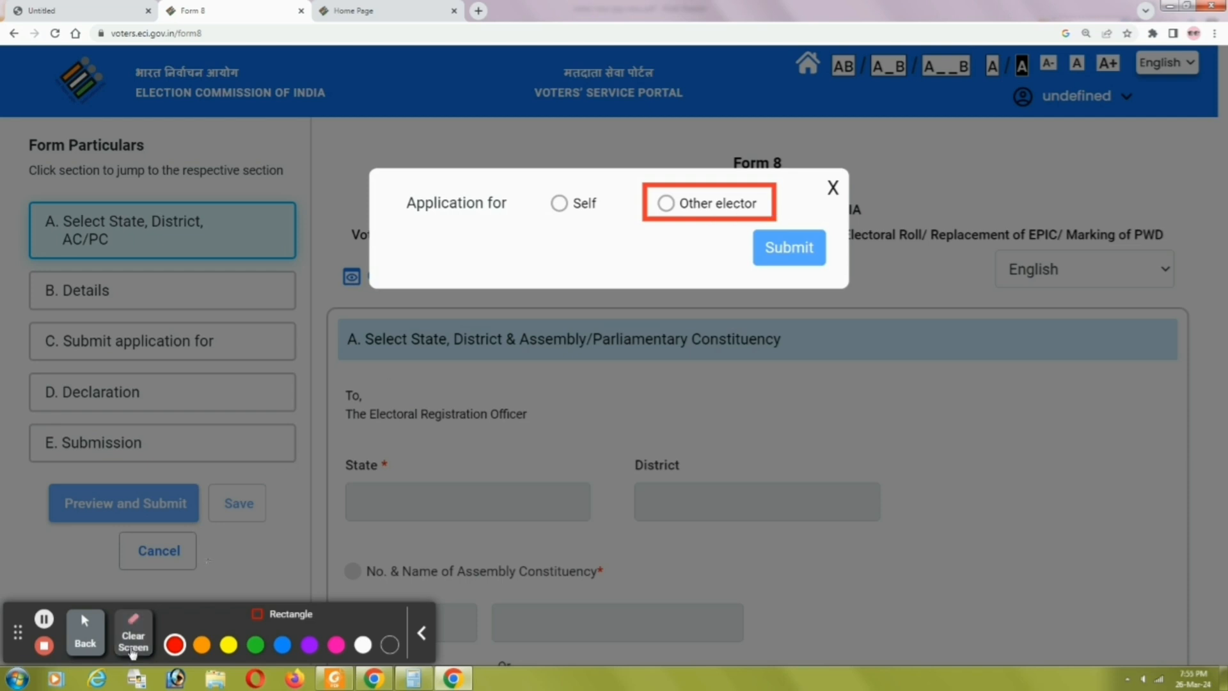
pyautogui.click(133, 633)
pyautogui.click(104, 633)
pyautogui.click(666, 203)
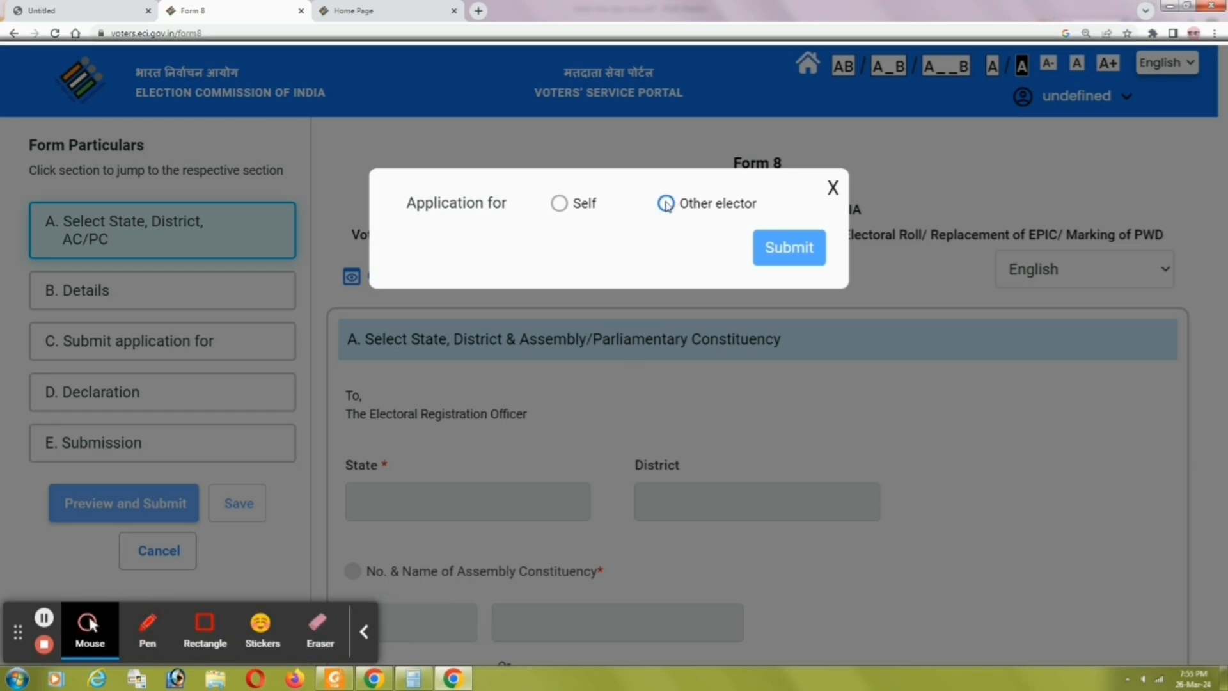
pyautogui.click(639, 274)
pyautogui.click(643, 312)
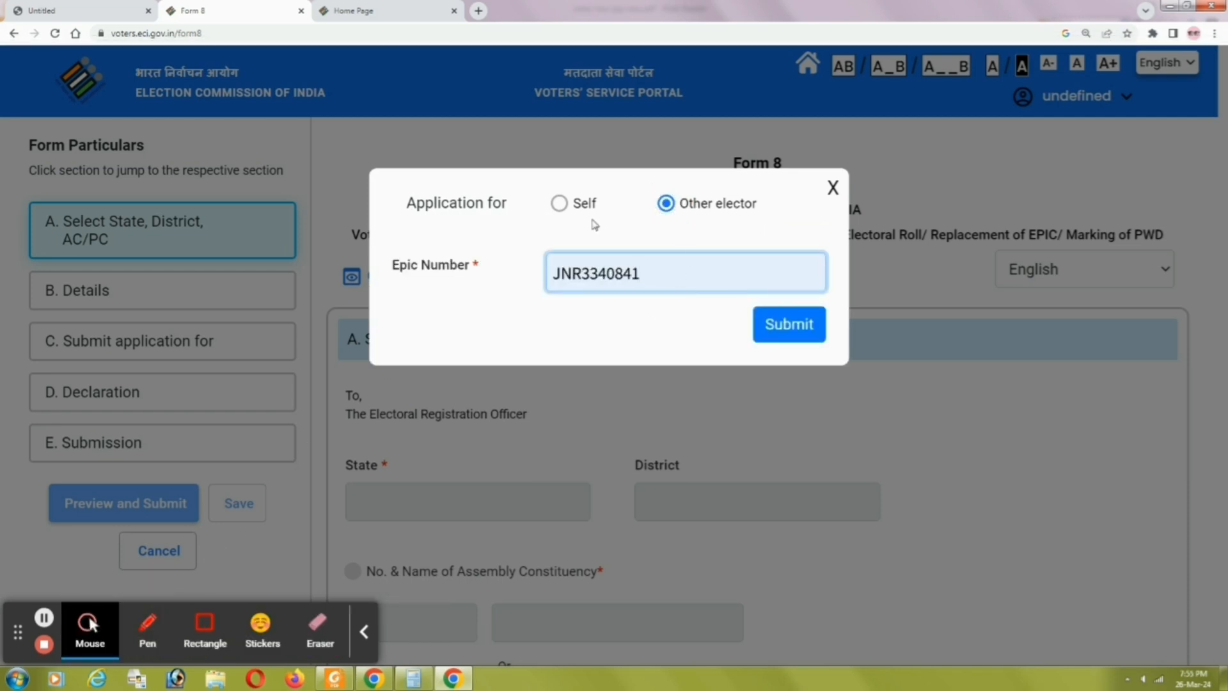
pyautogui.click(557, 205)
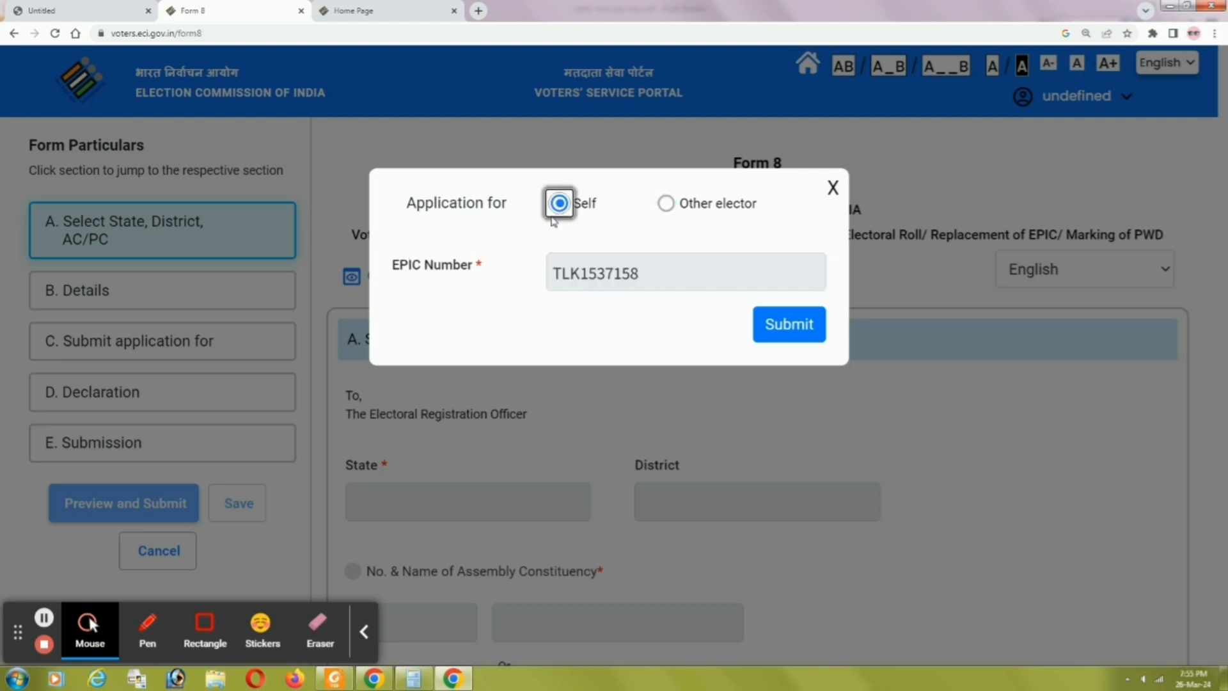
pyautogui.click(205, 630)
pyautogui.moveTo(530, 240); pyautogui.dragTo(637, 292)
pyautogui.click(121, 635)
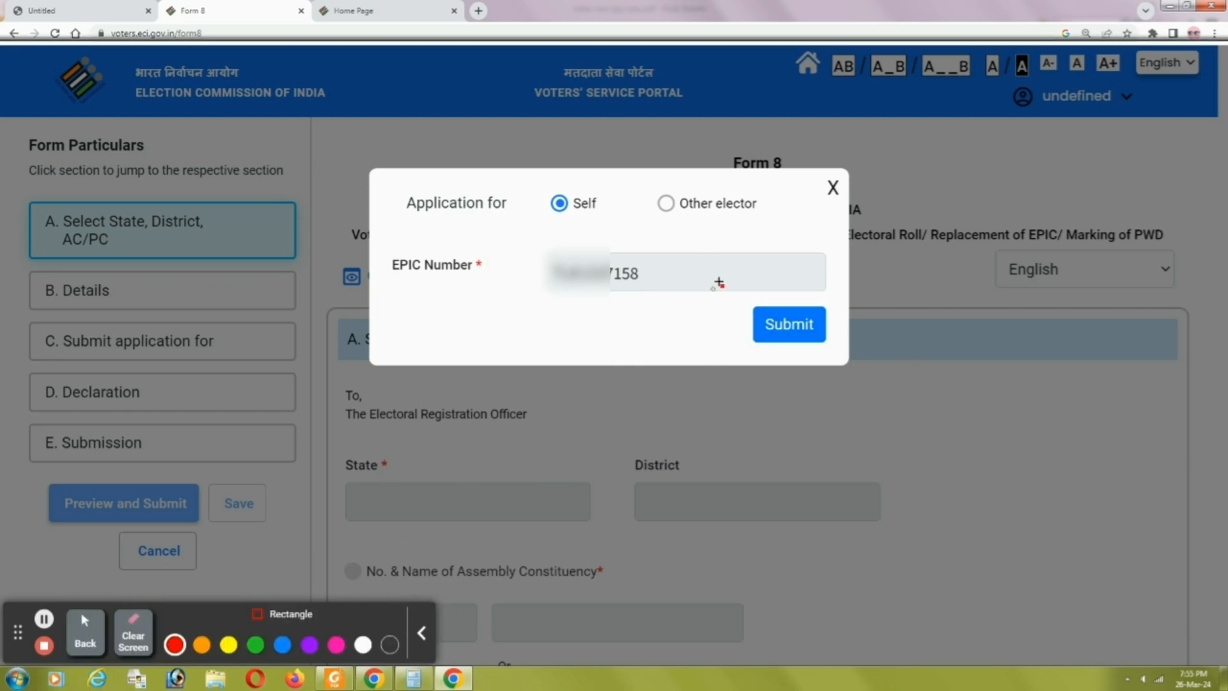
pyautogui.moveTo(715, 288); pyautogui.dragTo(854, 352)
pyautogui.click(82, 614)
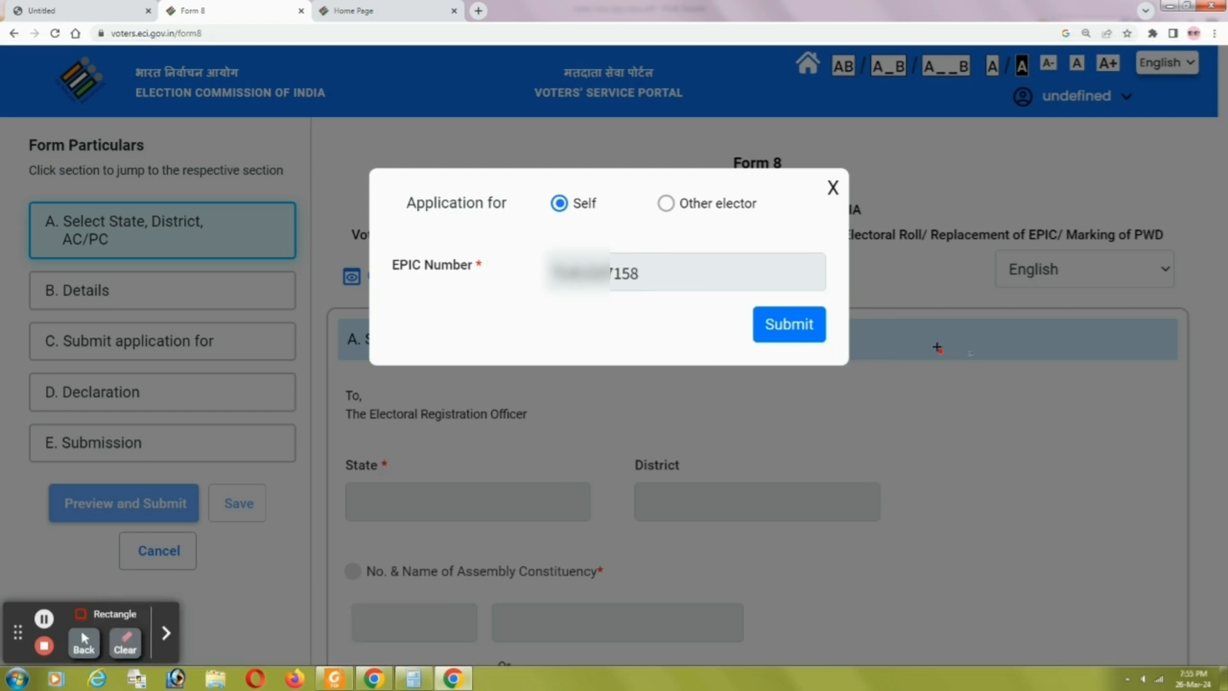
pyautogui.moveTo(418, 301); pyautogui.dragTo(520, 332)
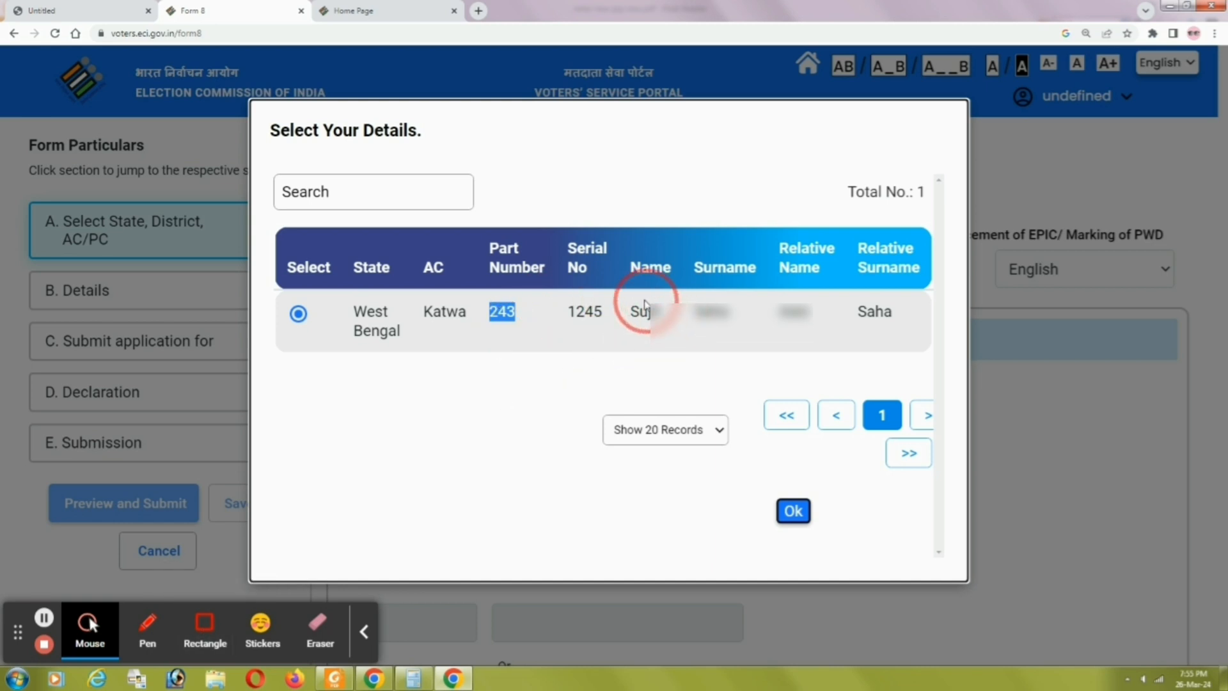
pyautogui.moveTo(644, 305); pyautogui.dragTo(891, 337)
pyautogui.click(823, 552)
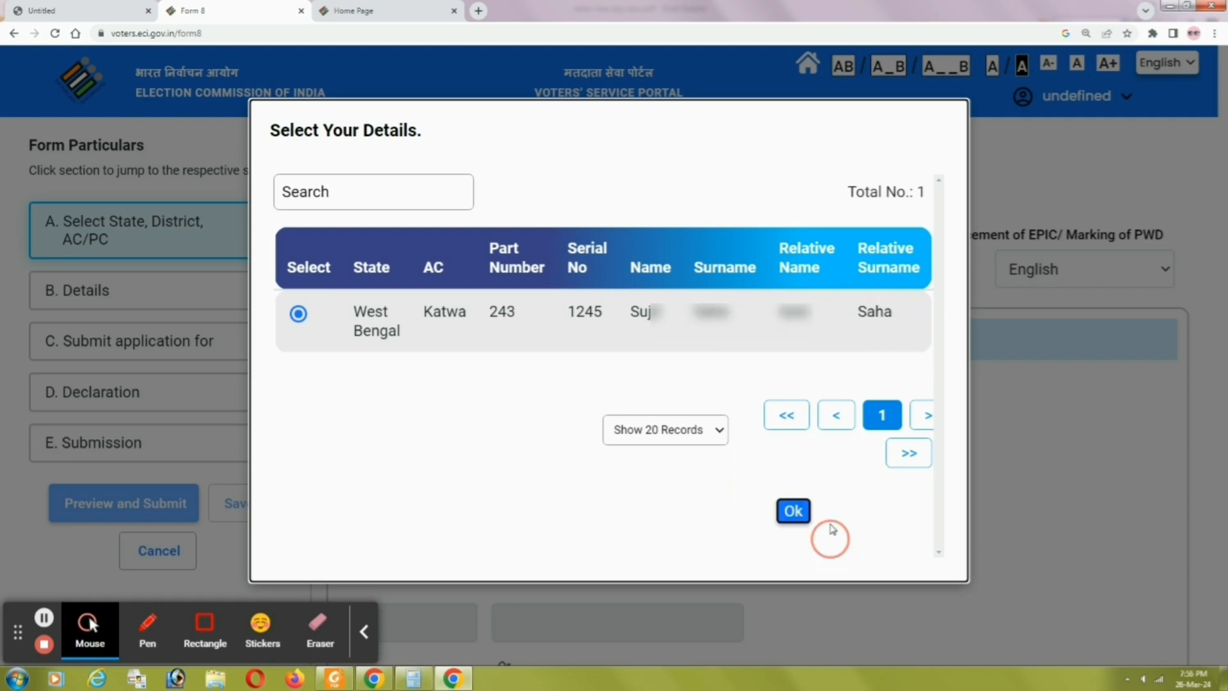
pyautogui.click(795, 511)
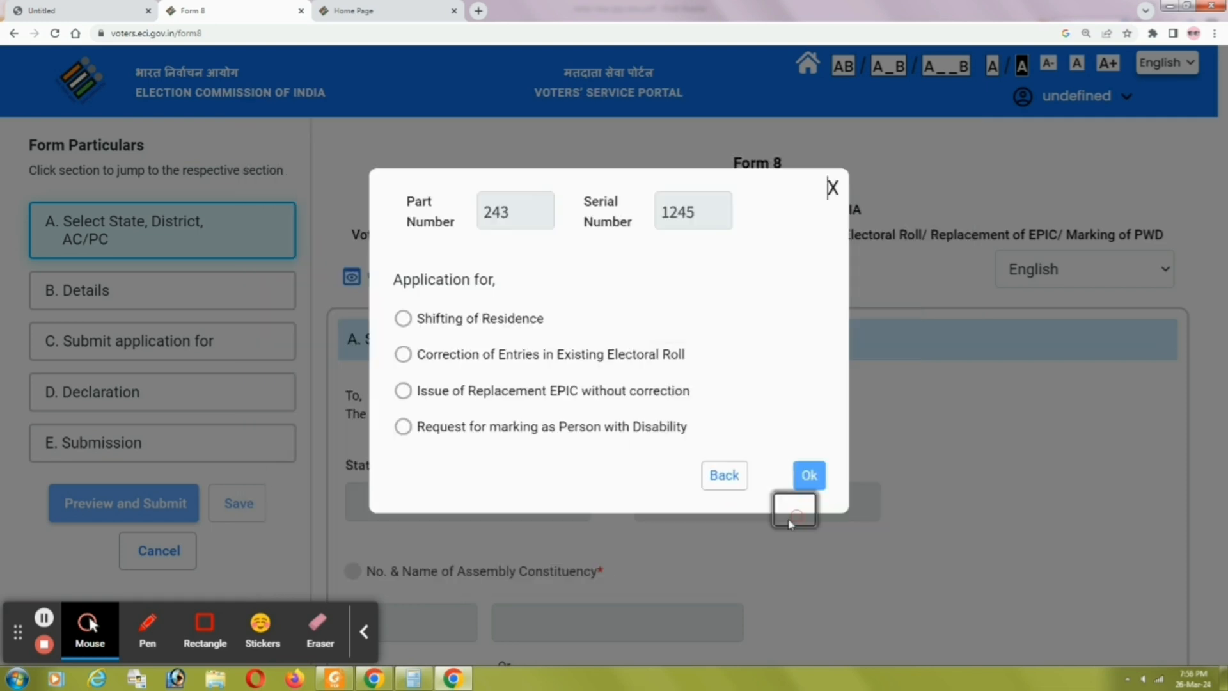
# Step: Select 'Issue of Replacement EPIC without correction' as the application type and confirm
pyautogui.click(204, 625)
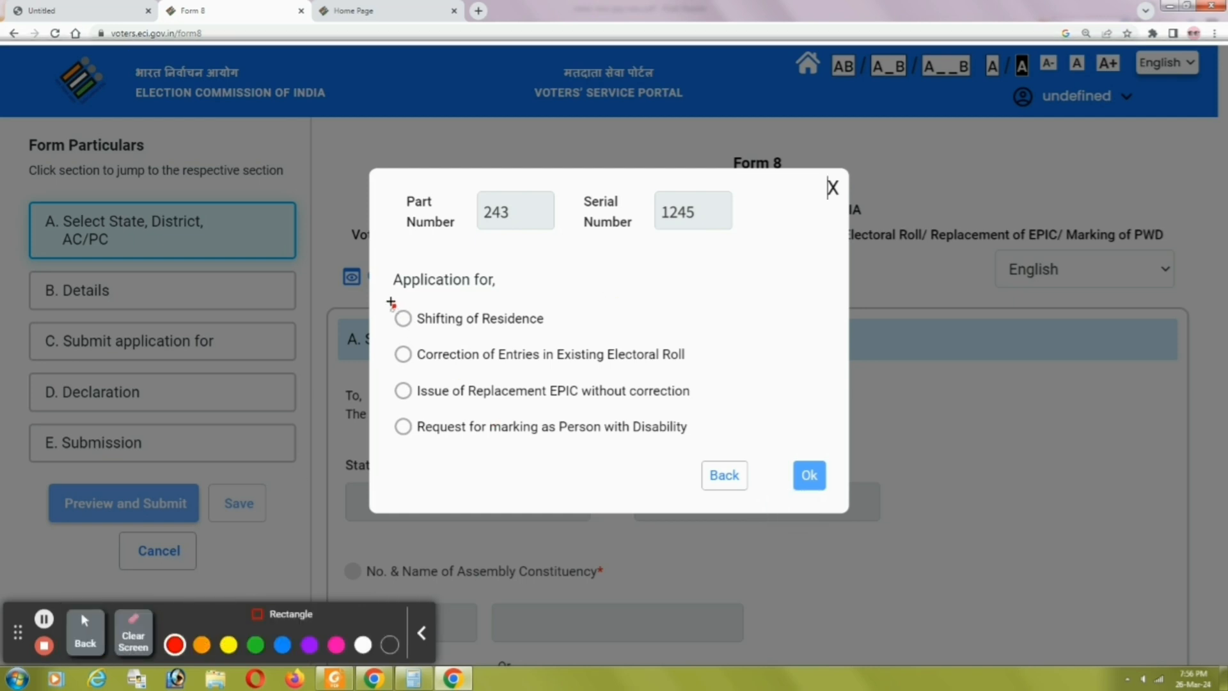
pyautogui.moveTo(383, 306); pyautogui.dragTo(572, 337)
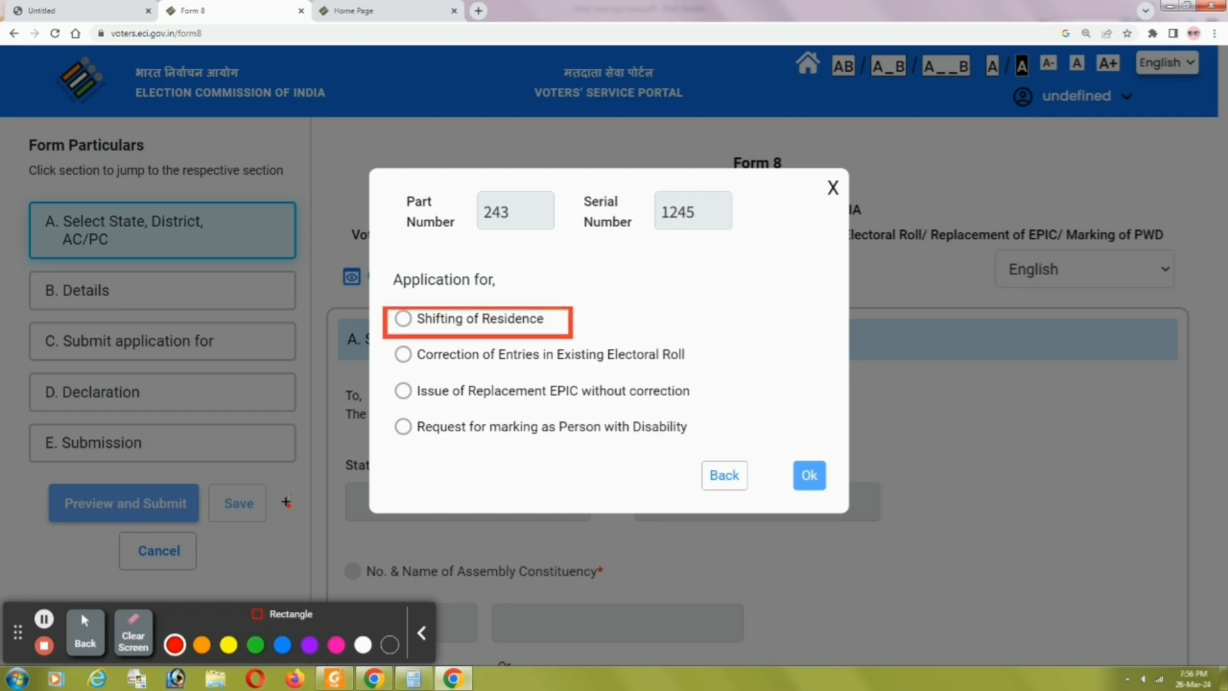
pyautogui.click(146, 626)
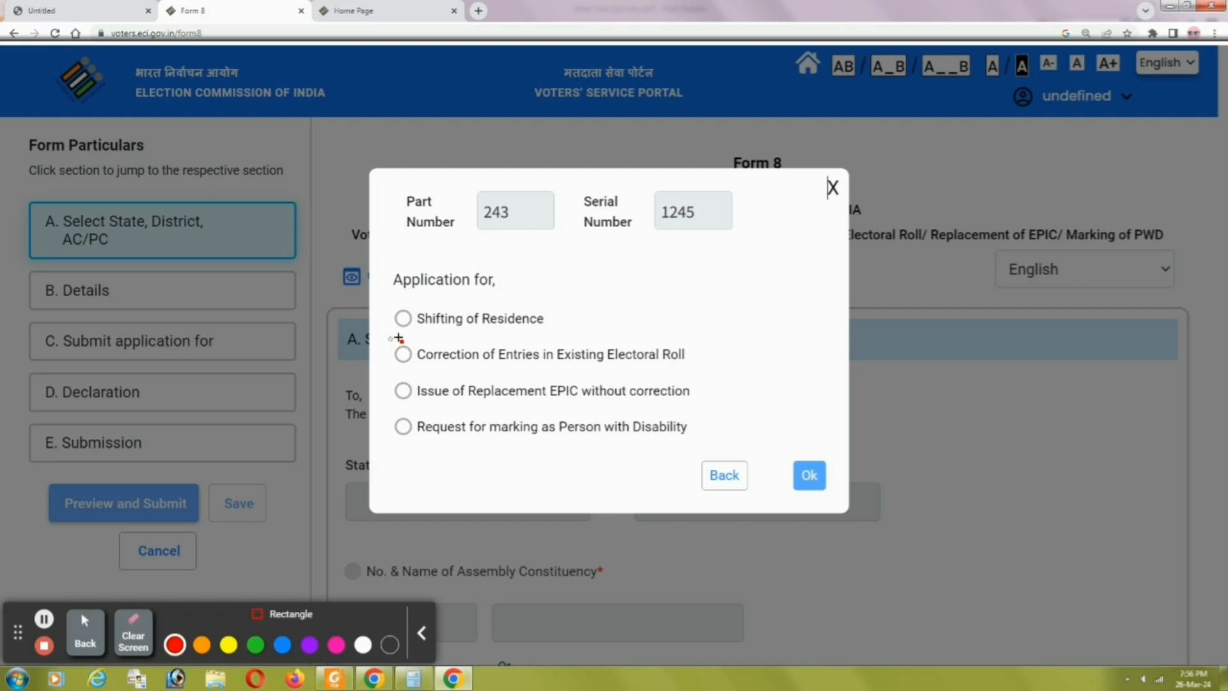
pyautogui.moveTo(390, 338)
pyautogui.mouseDown()
pyautogui.moveTo(614, 382)
pyautogui.moveTo(727, 374)
pyautogui.mouseUp()
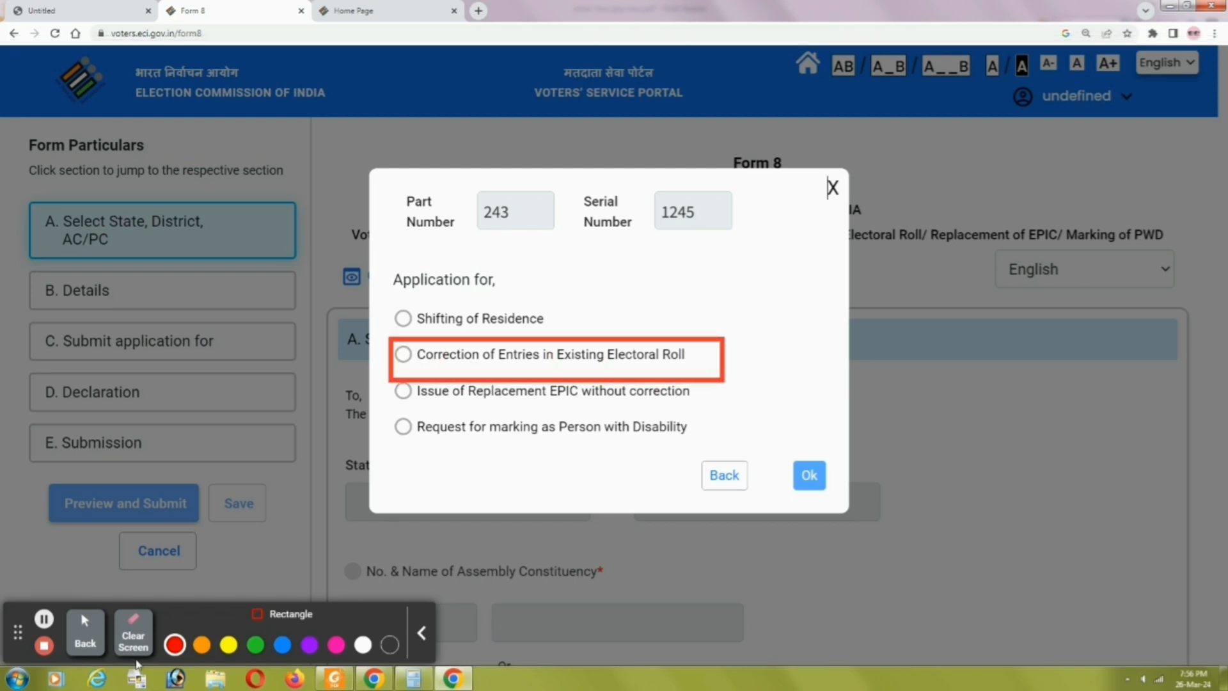
pyautogui.click(133, 633)
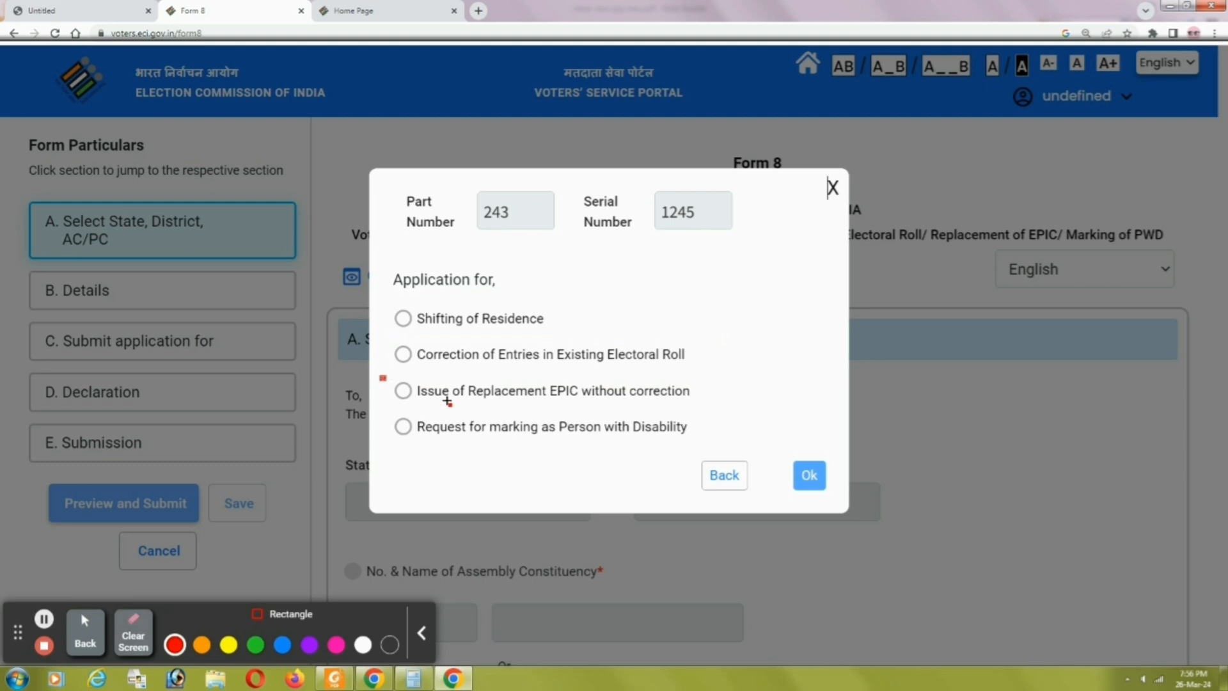
pyautogui.moveTo(448, 401); pyautogui.dragTo(723, 413)
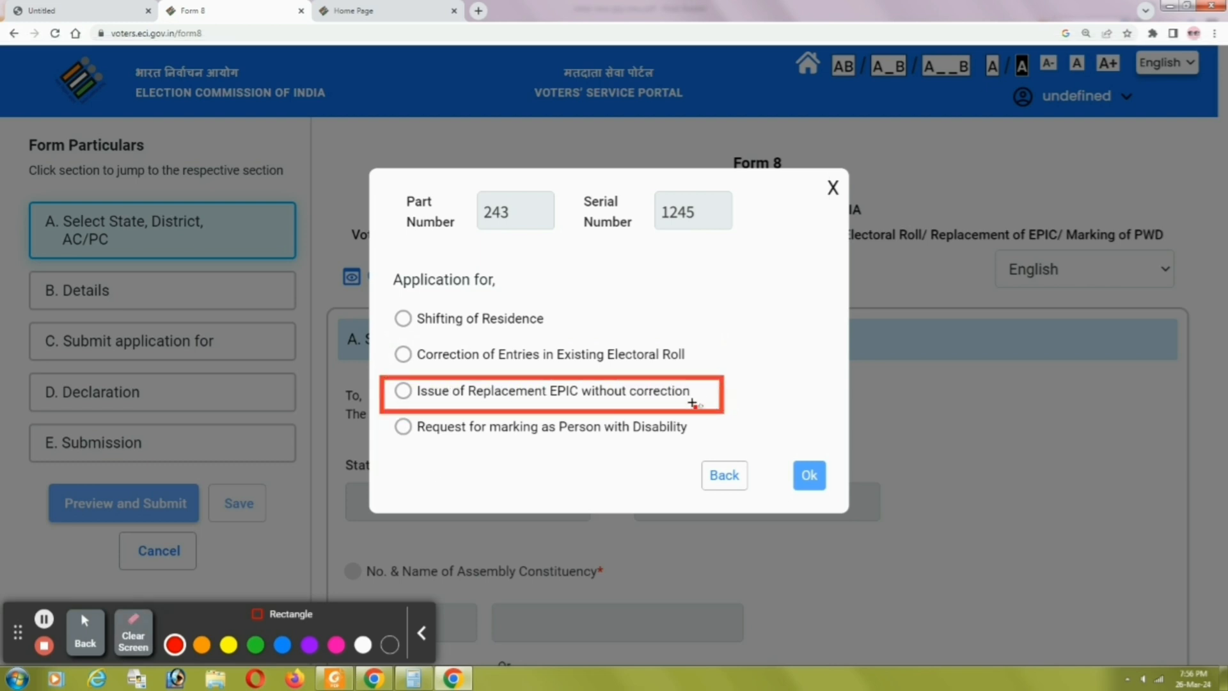
pyautogui.click(133, 633)
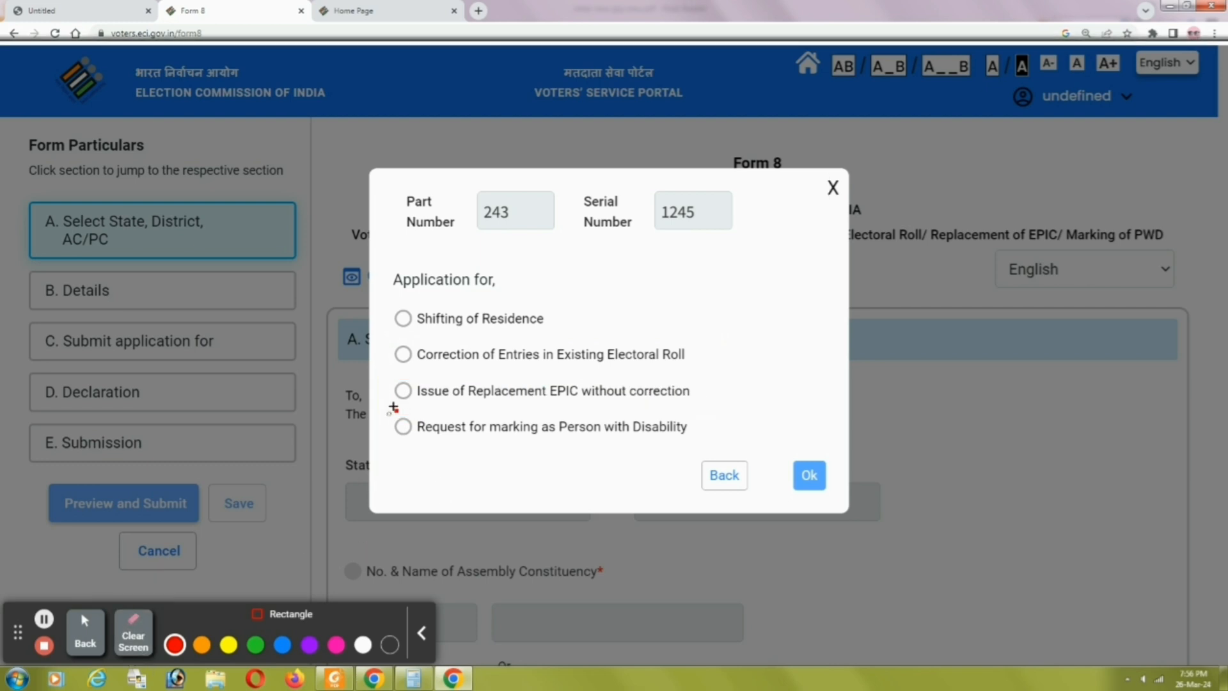
pyautogui.moveTo(387, 412)
pyautogui.mouseDown()
pyautogui.moveTo(563, 449)
pyautogui.moveTo(719, 452)
pyautogui.mouseUp()
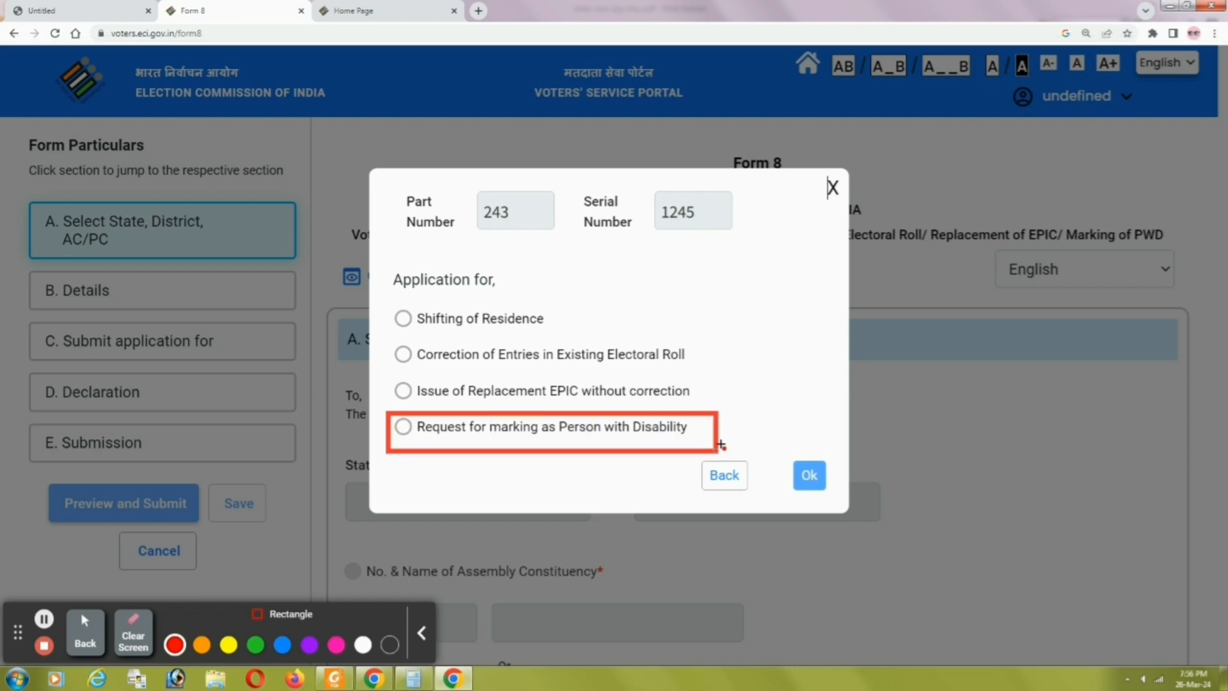
pyautogui.click(134, 649)
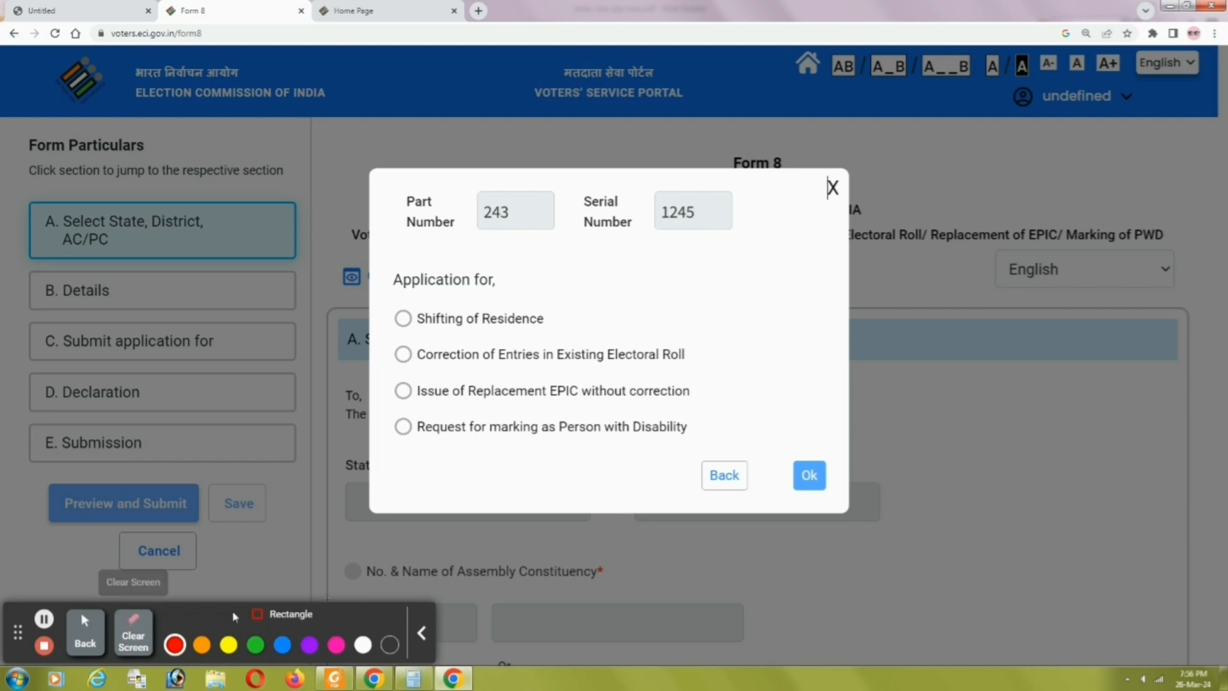
pyautogui.moveTo(384, 373)
pyautogui.mouseDown()
pyautogui.moveTo(512, 403)
pyautogui.moveTo(688, 398)
pyautogui.moveTo(710, 414)
pyautogui.mouseUp()
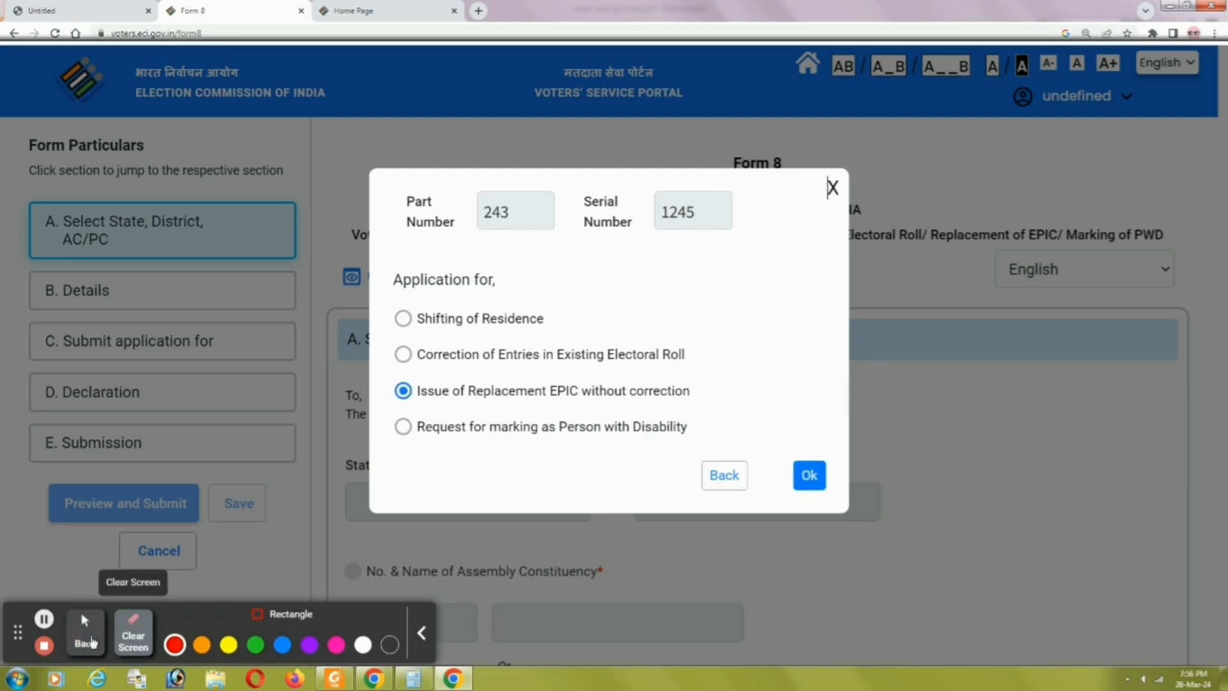
pyautogui.click(85, 630)
pyautogui.click(808, 474)
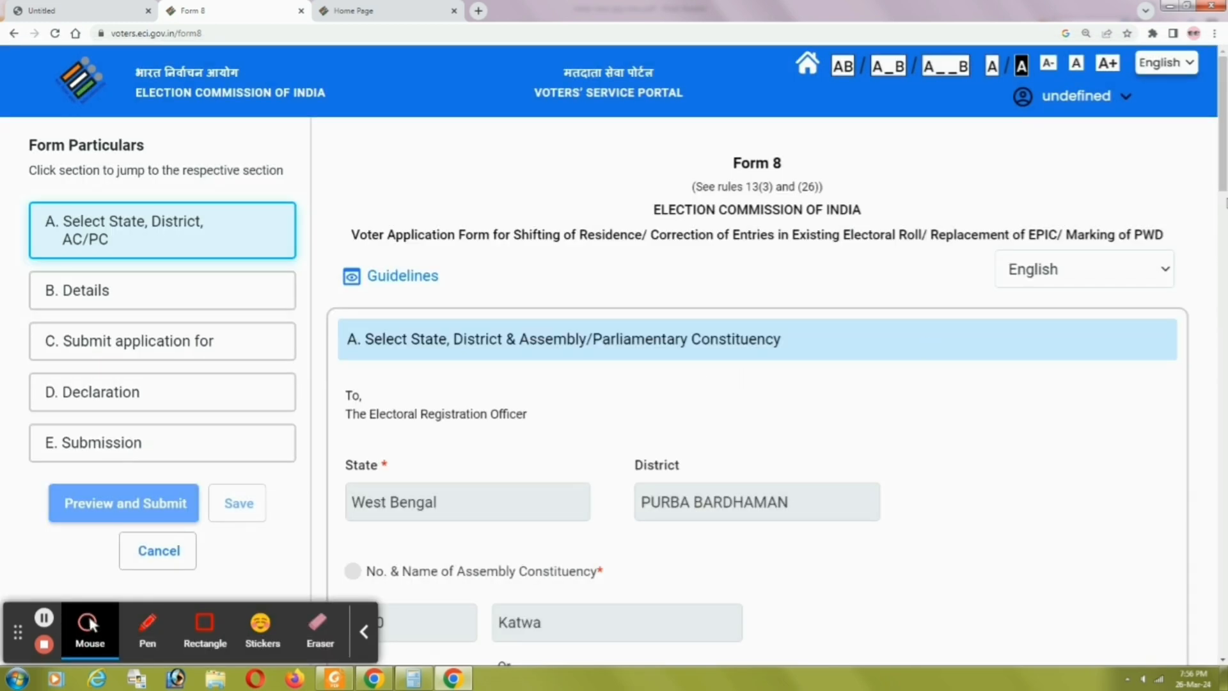
# Step: Complete section A and advance to the Details section
pyautogui.click(205, 630)
pyautogui.scroll(-8, 423, 481)
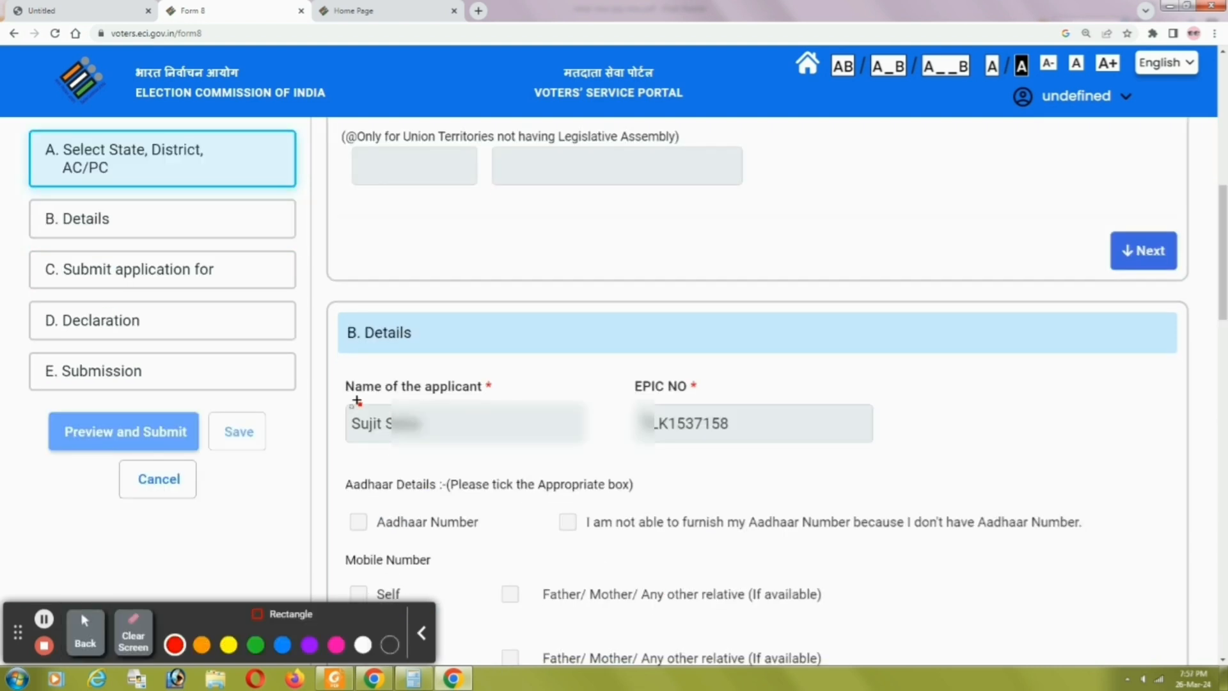
pyautogui.moveTo(351, 405); pyautogui.dragTo(467, 451)
pyautogui.moveTo(619, 408); pyautogui.dragTo(773, 451)
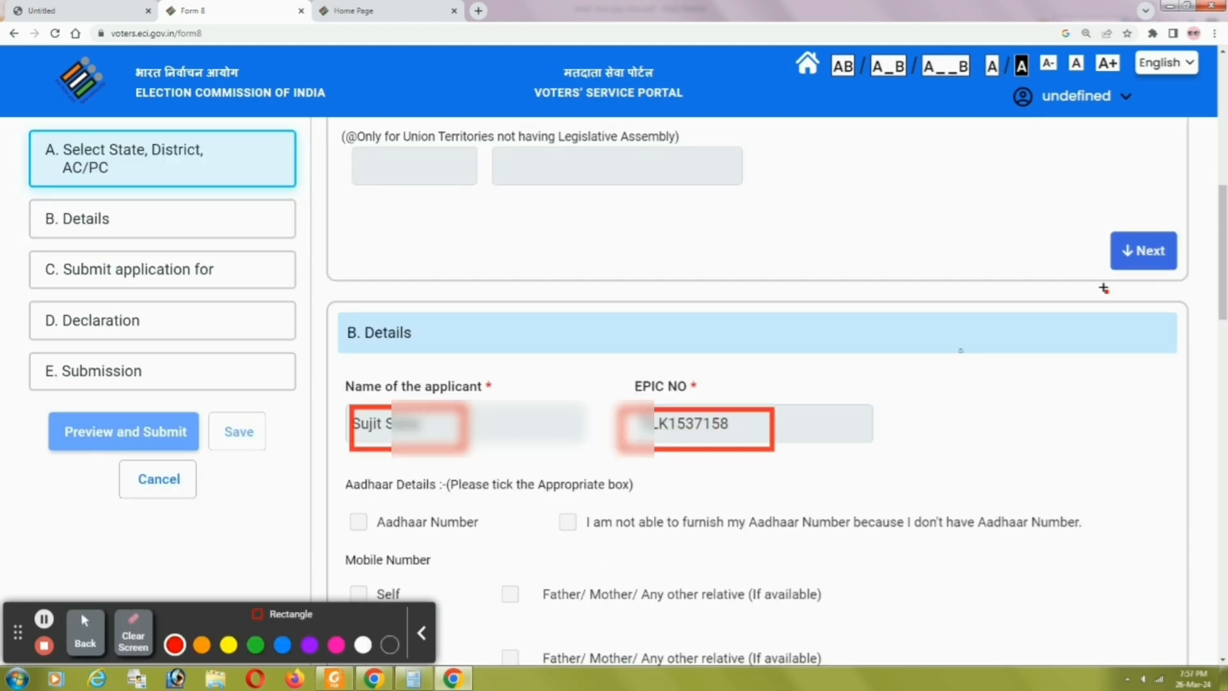
pyautogui.click(133, 633)
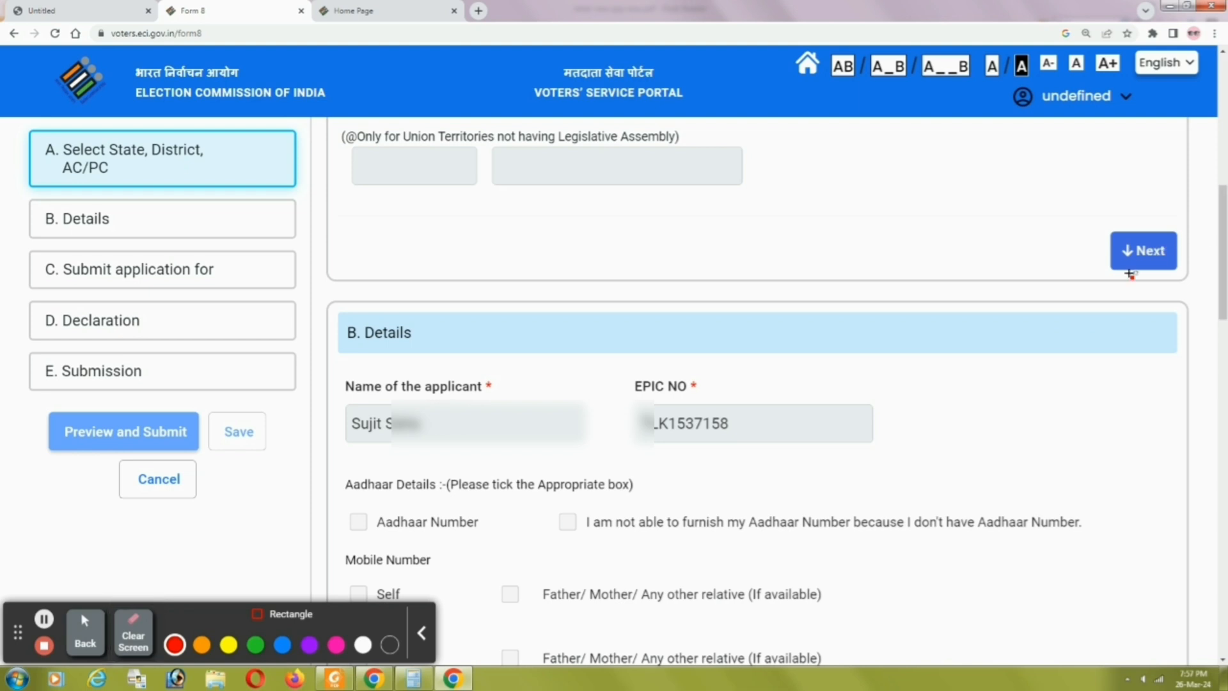
pyautogui.click(85, 630)
pyautogui.click(1145, 251)
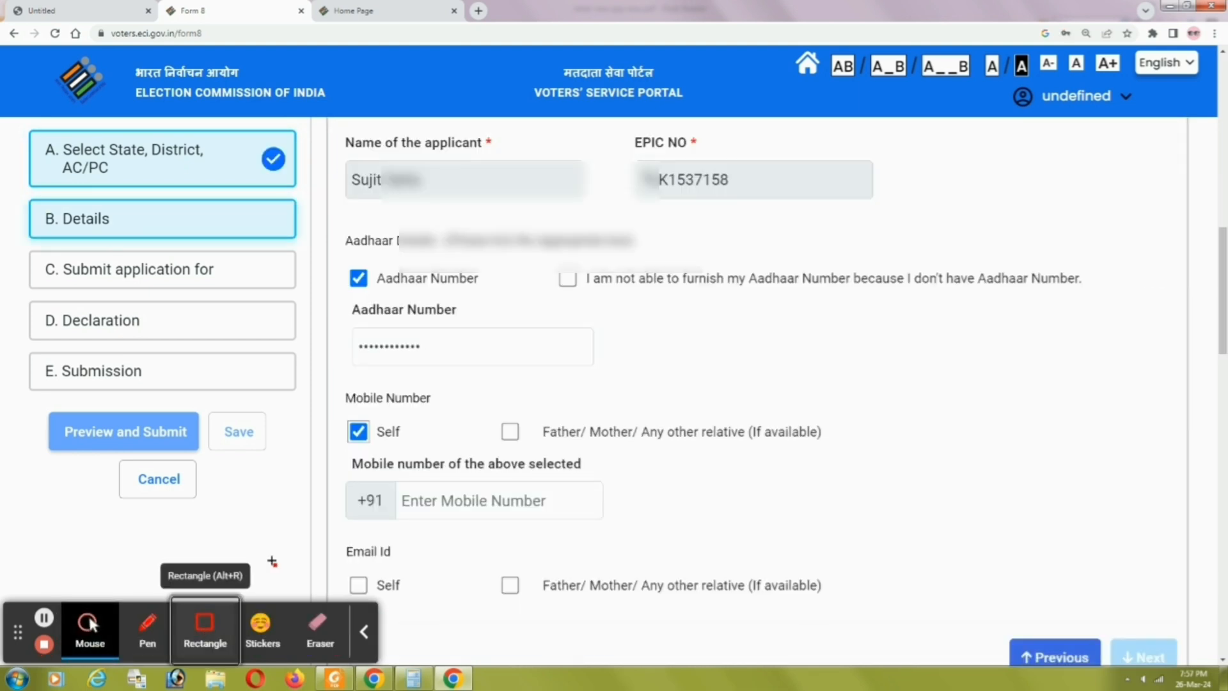
# Step: Tick Aadhaar Number and Self, and enter the applicant's own mobile number
pyautogui.click(205, 630)
pyautogui.moveTo(339, 318)
pyautogui.mouseDown()
pyautogui.moveTo(448, 372)
pyautogui.moveTo(539, 386)
pyautogui.mouseUp()
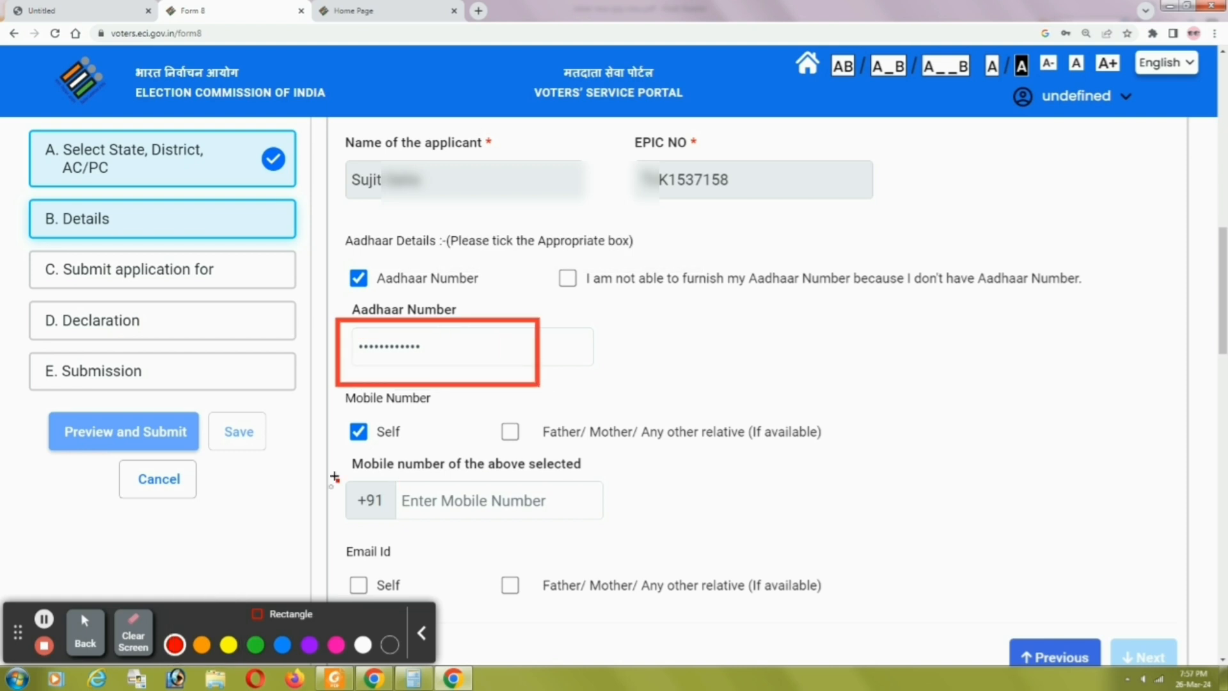
pyautogui.moveTo(345, 473); pyautogui.dragTo(622, 529)
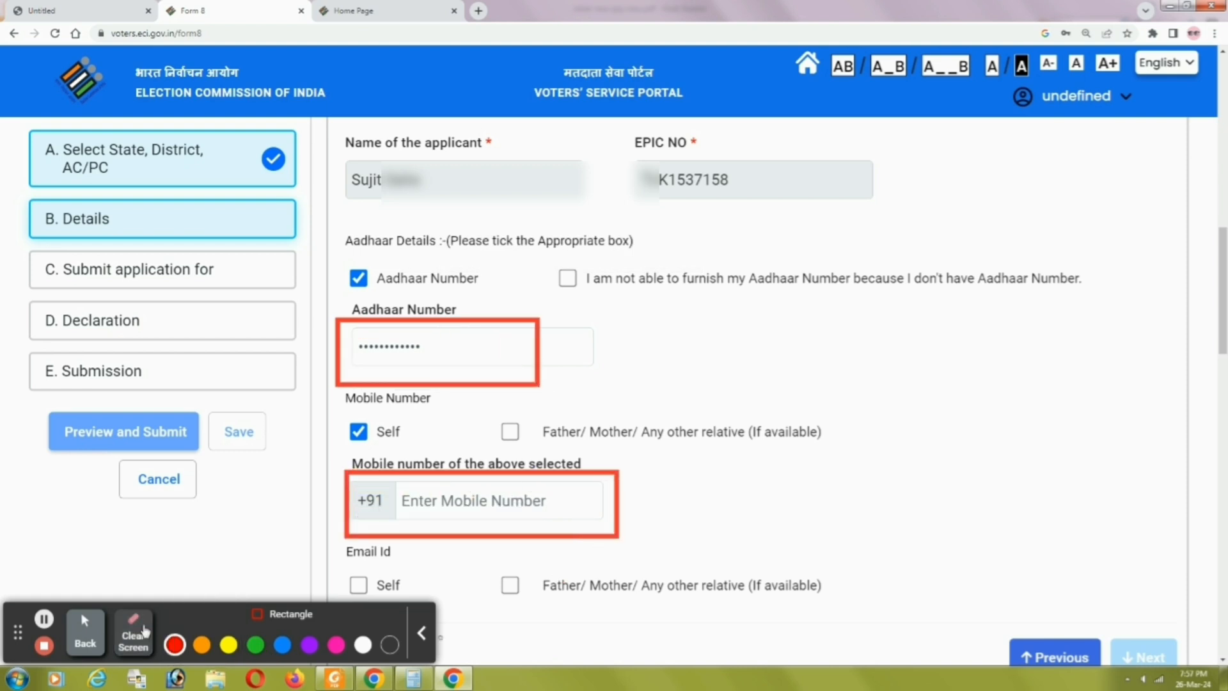
pyautogui.click(133, 633)
pyautogui.click(85, 630)
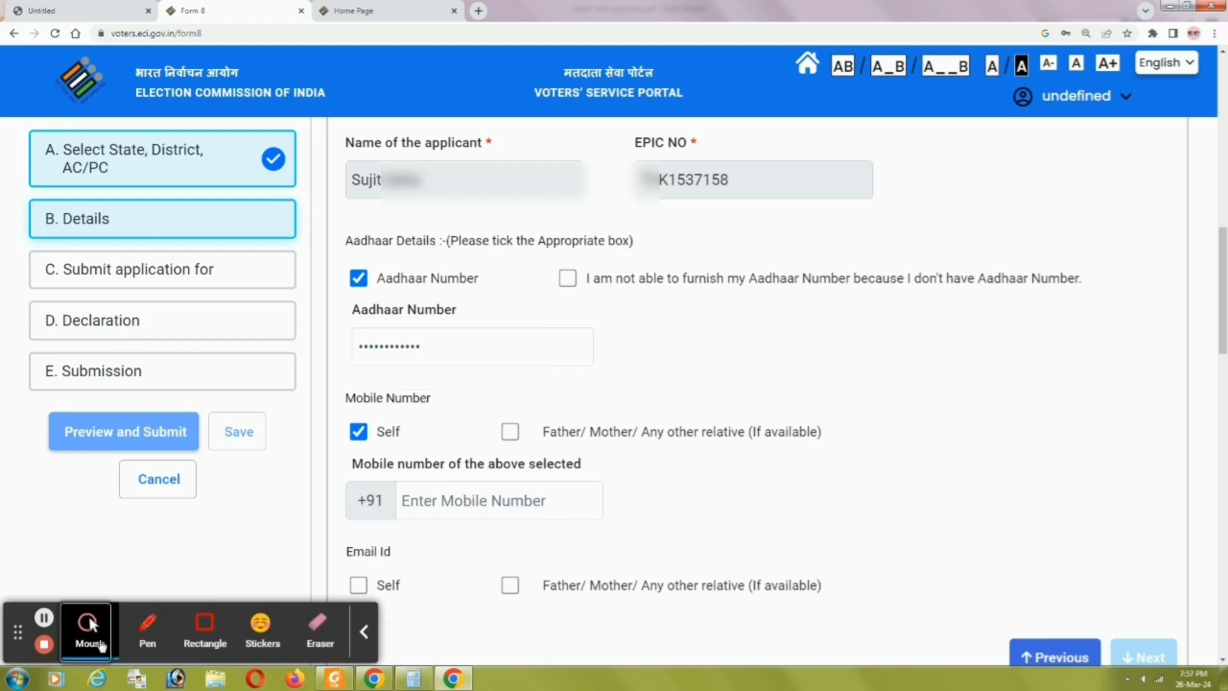
pyautogui.click(462, 500)
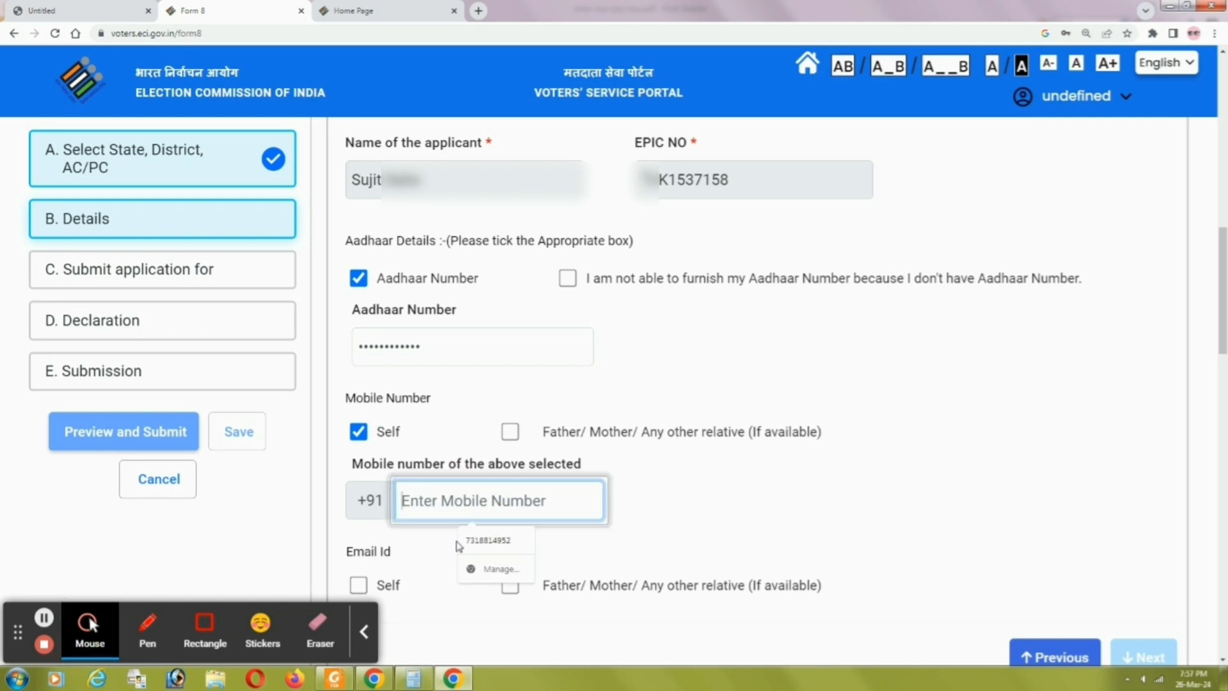
pyautogui.write('8')
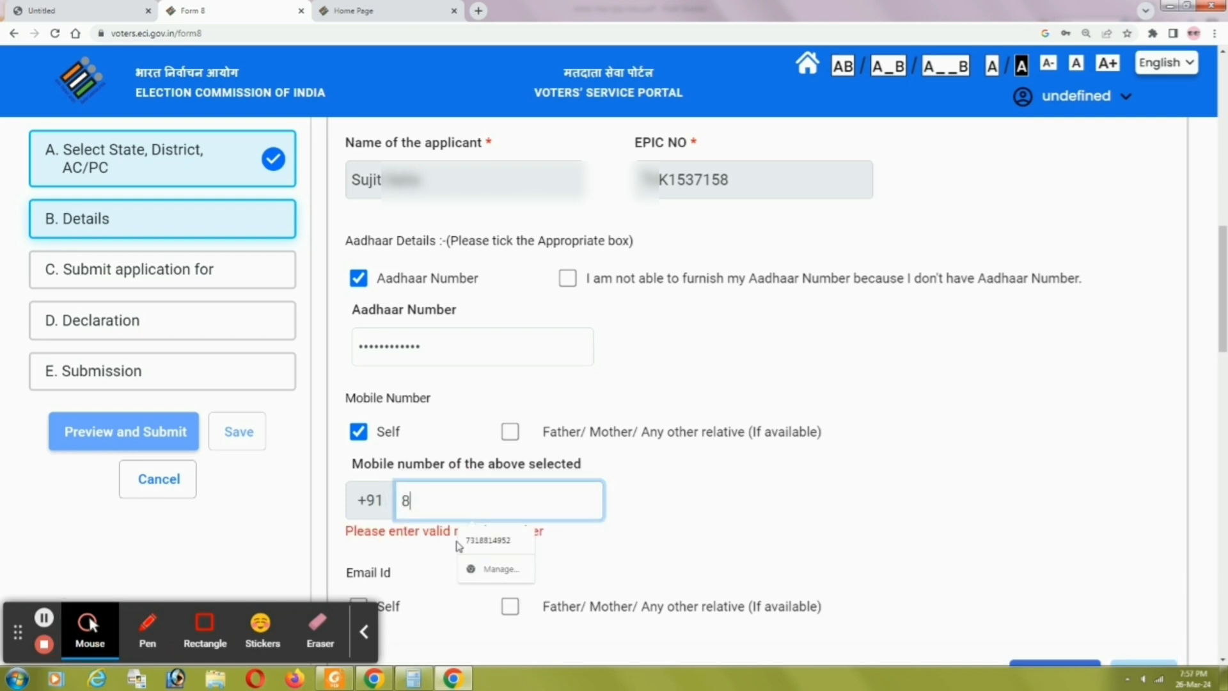
pyautogui.write('343836•••')
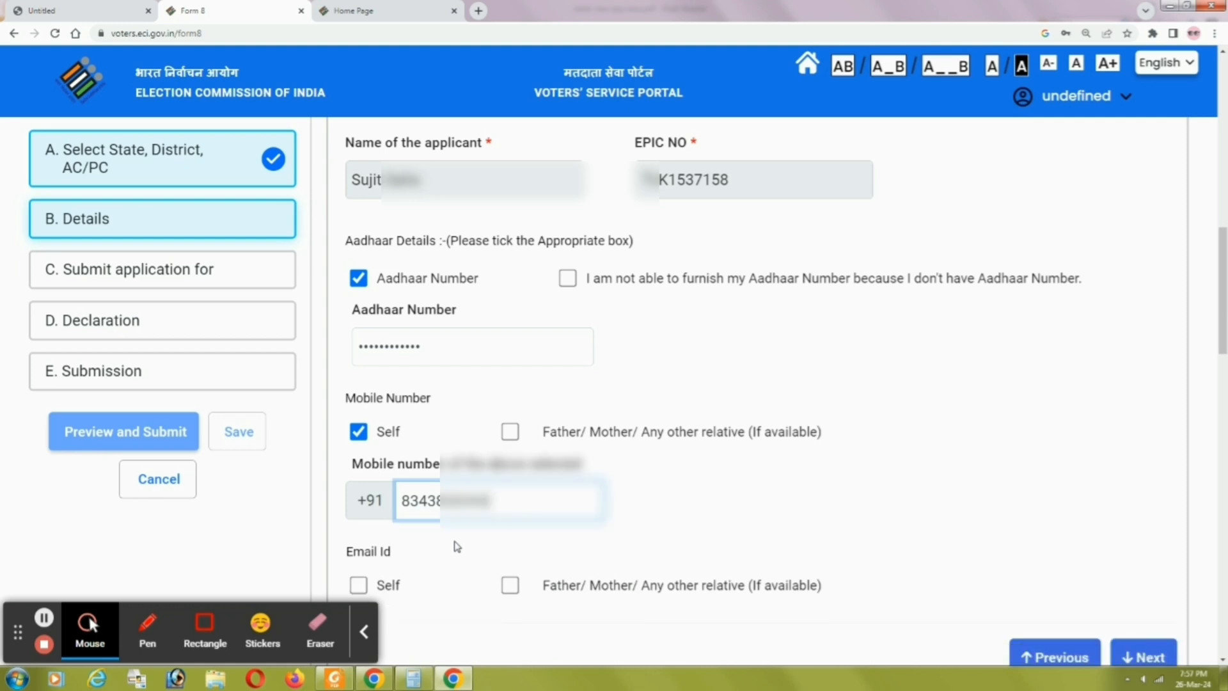
pyautogui.click(1222, 390)
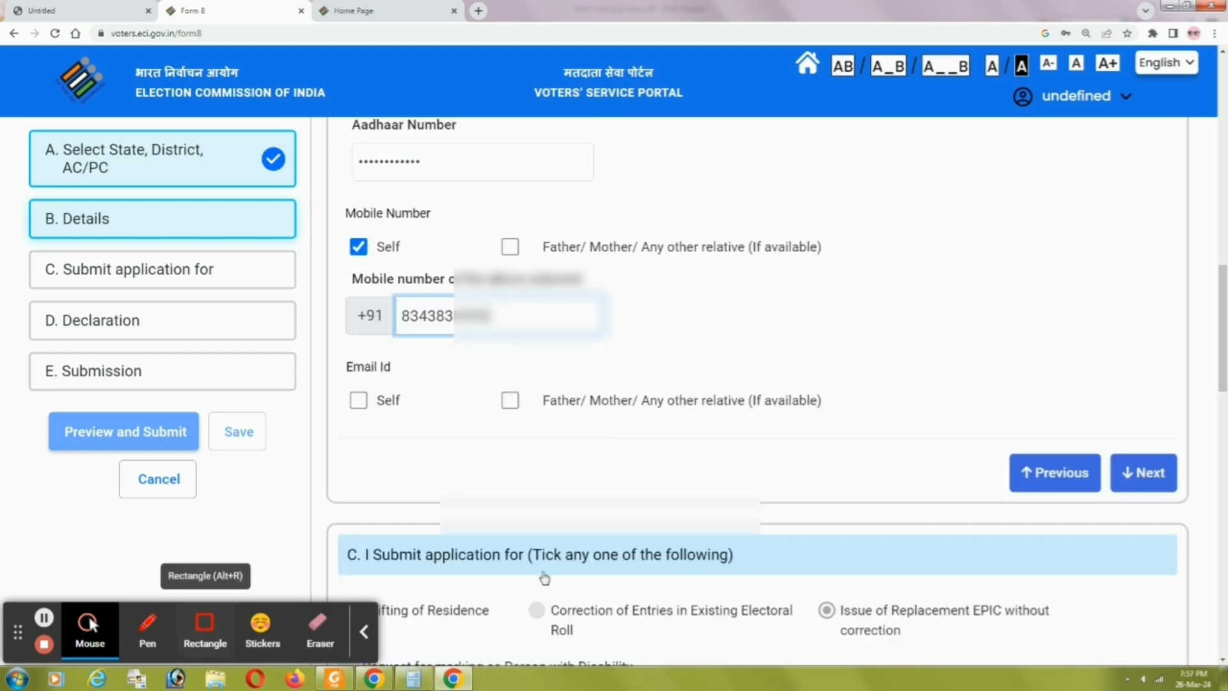
# Step: Save the Details section and continue to section C
pyautogui.click(205, 627)
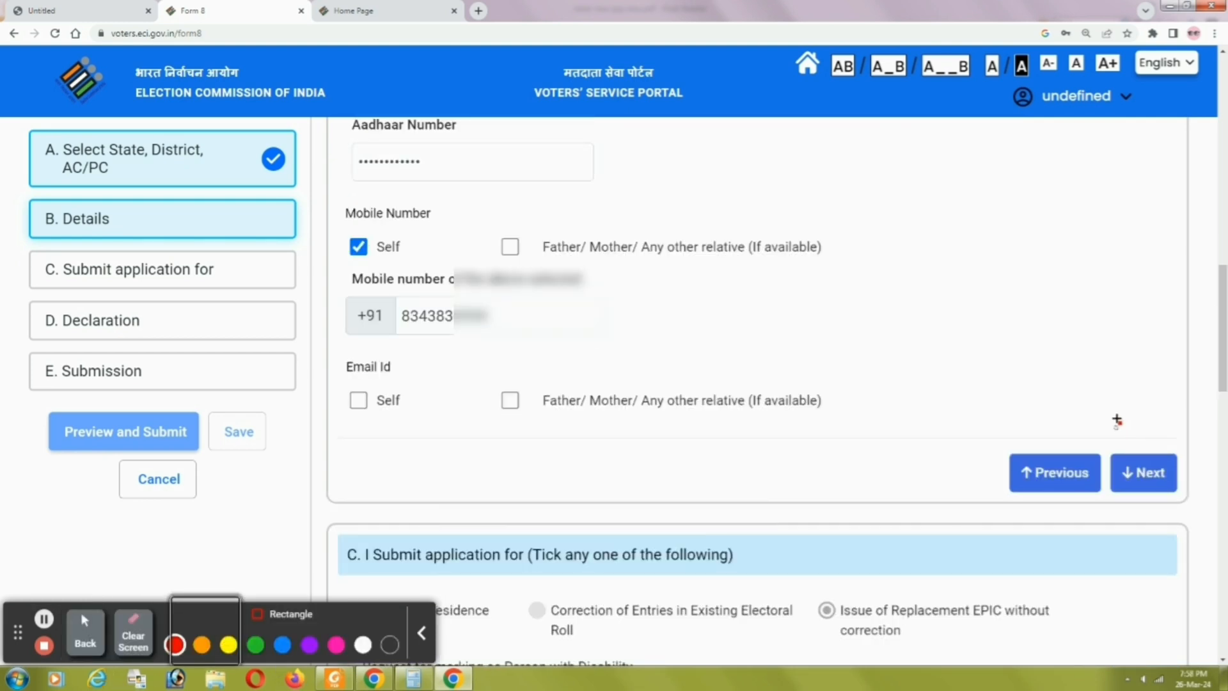
pyautogui.moveTo(1097, 423); pyautogui.dragTo(1191, 512)
pyautogui.click(133, 633)
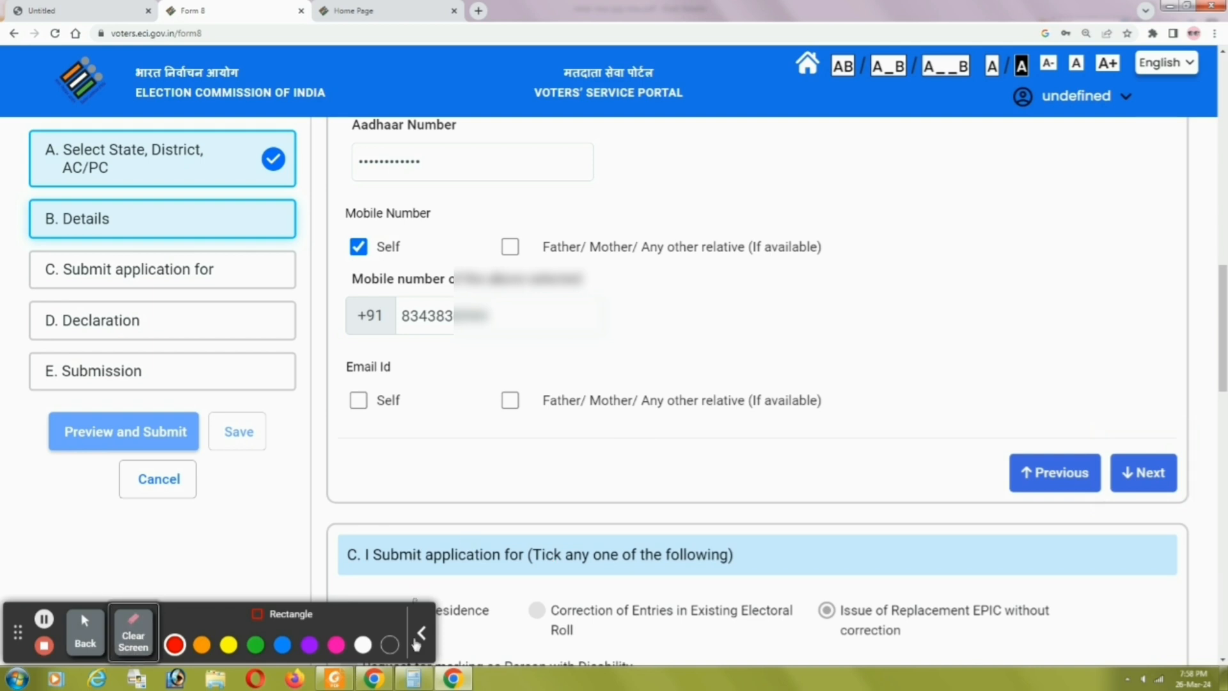
pyautogui.click(422, 633)
pyautogui.click(82, 630)
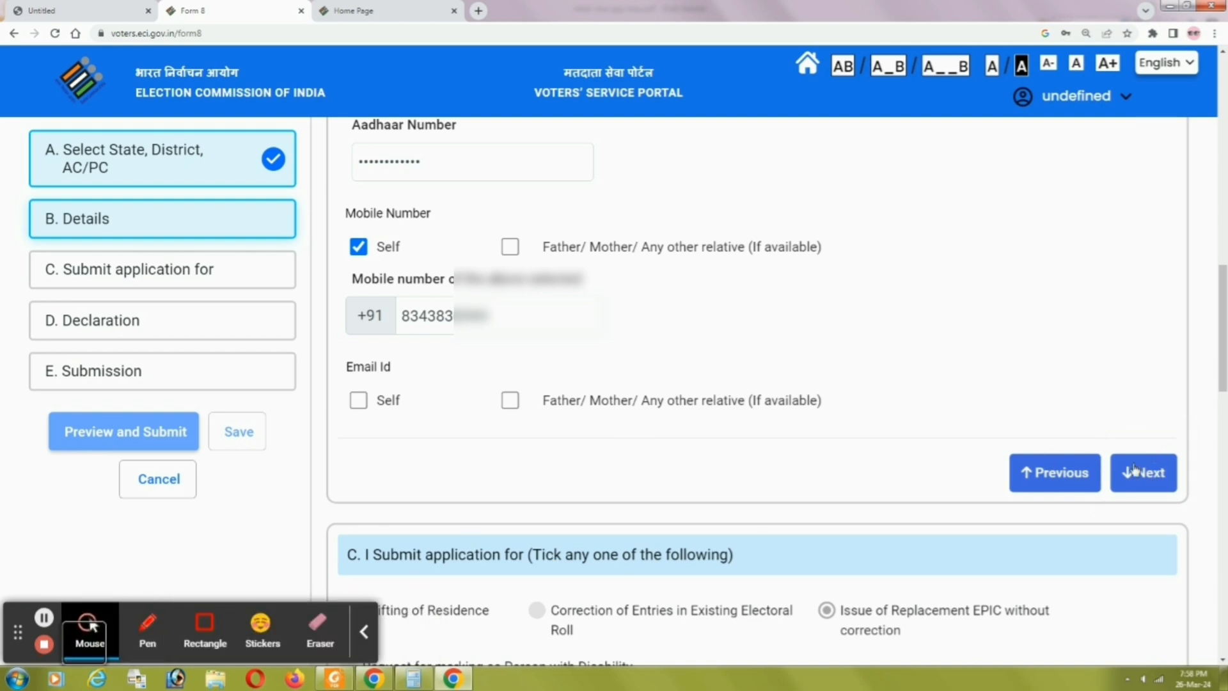
pyautogui.click(1143, 472)
pyautogui.click(204, 627)
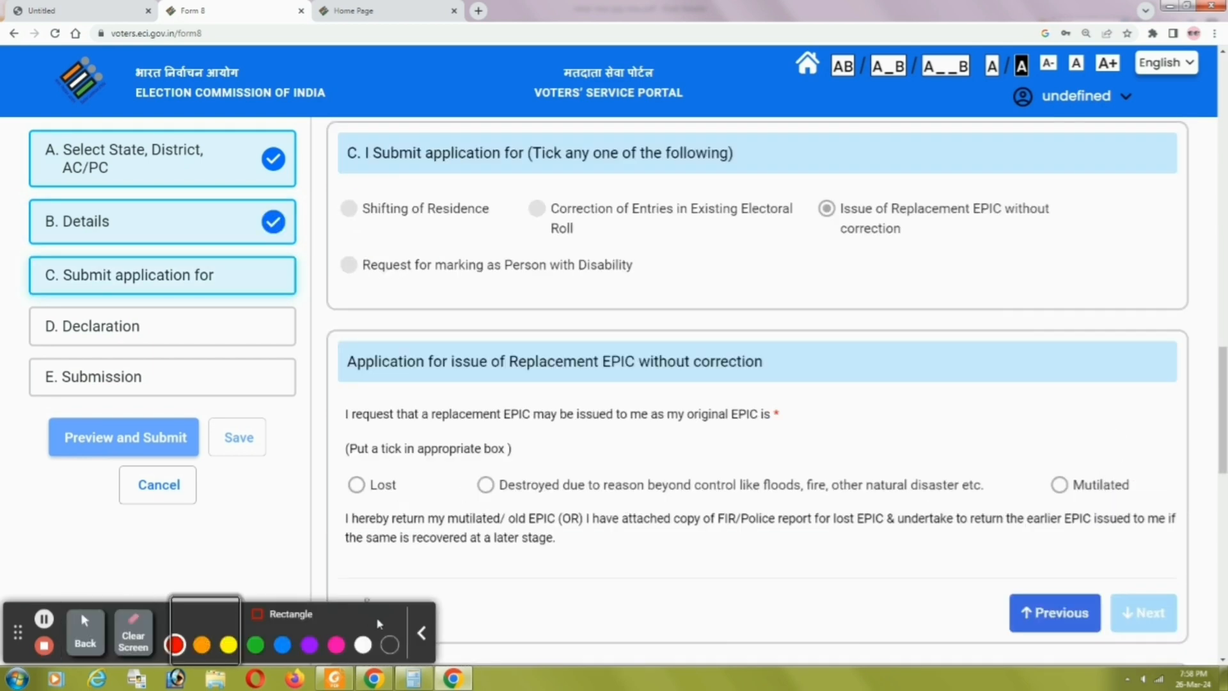
pyautogui.click(422, 635)
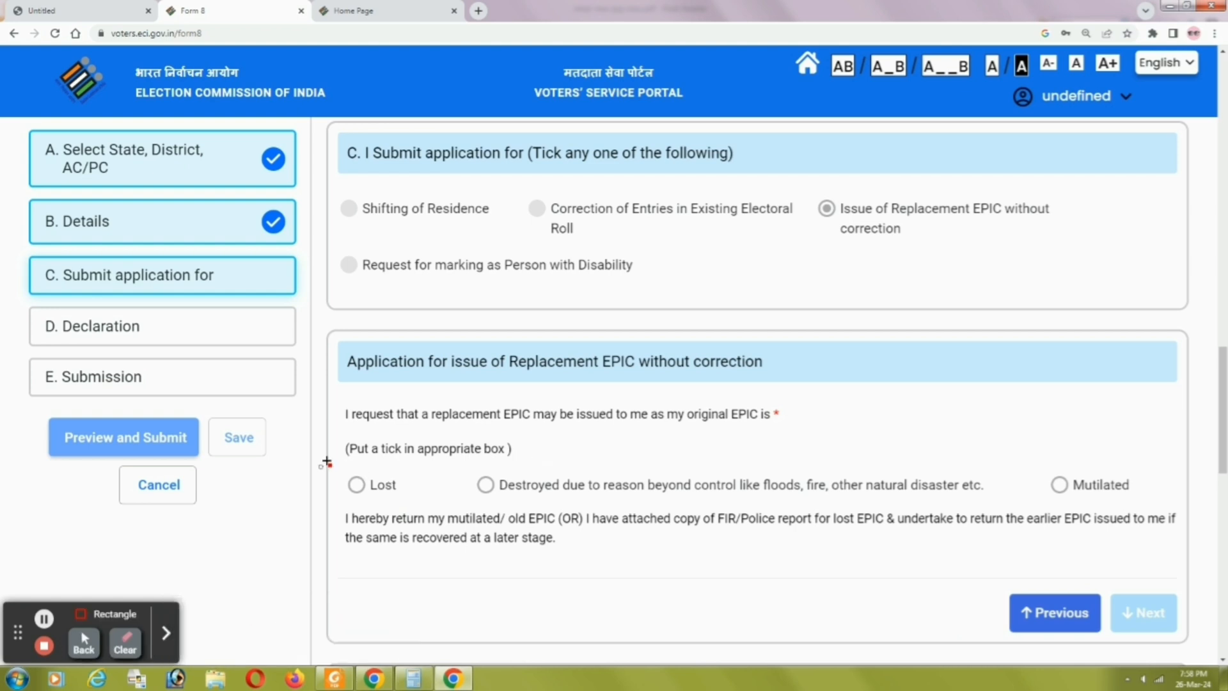
# Step: Choose 'Destroyed due to reason beyond control' as the replacement EPIC reason
pyautogui.moveTo(320, 466); pyautogui.dragTo(392, 515)
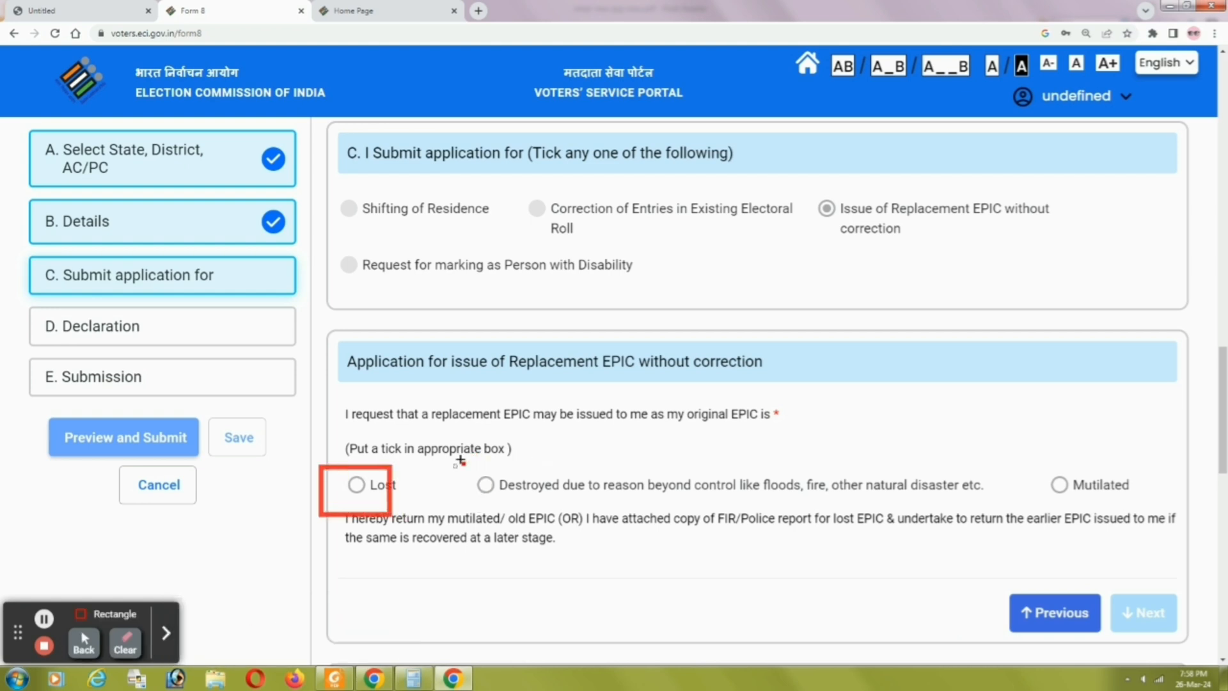
pyautogui.moveTo(455, 465); pyautogui.dragTo(1028, 507)
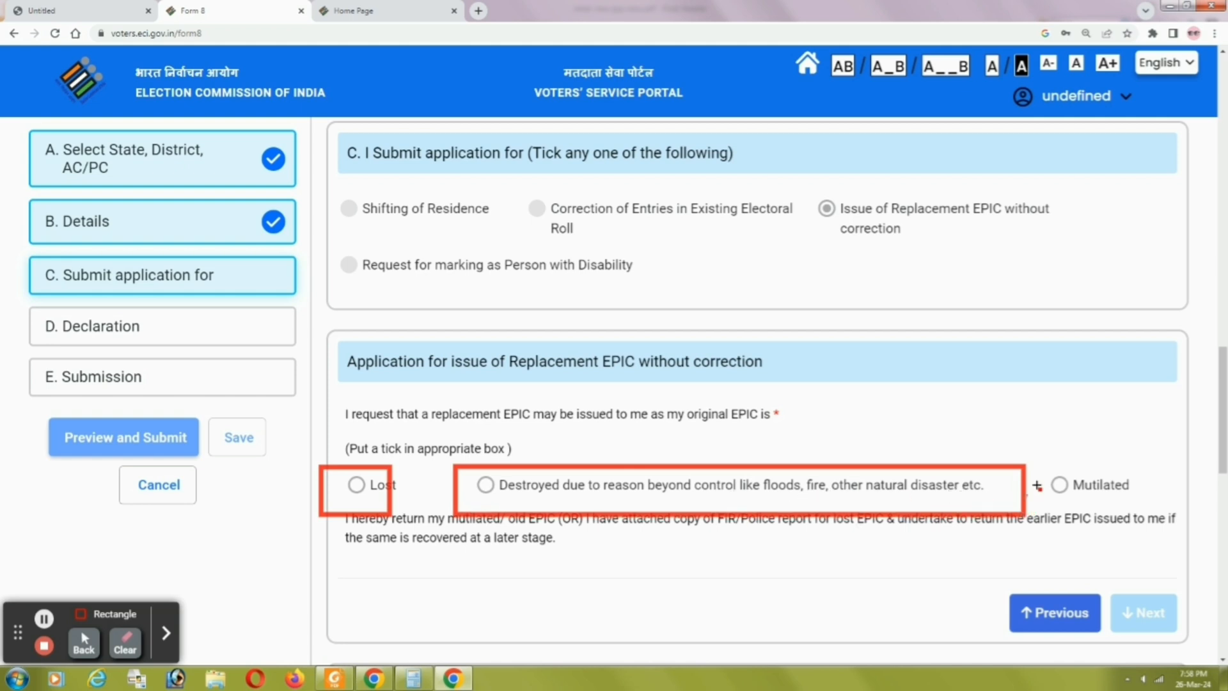
pyautogui.press('Escape')
pyautogui.click(486, 485)
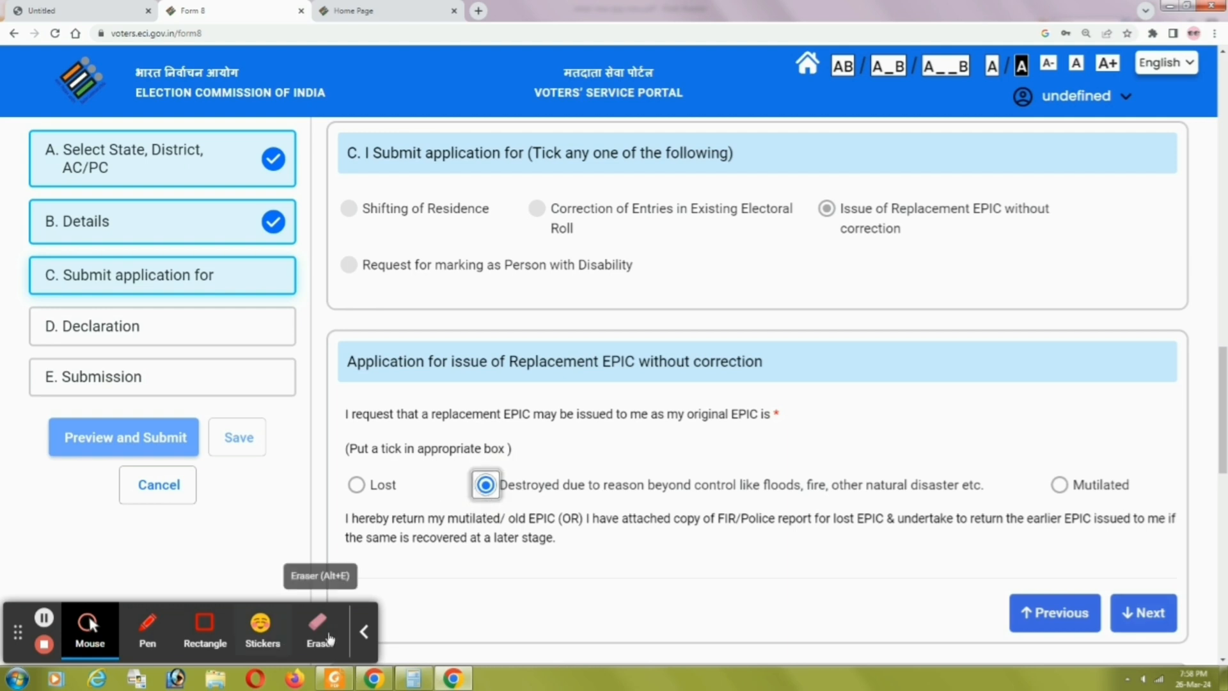
# Step: Advance to the Declaration section, ready to enter the place of declaration
pyautogui.click(366, 633)
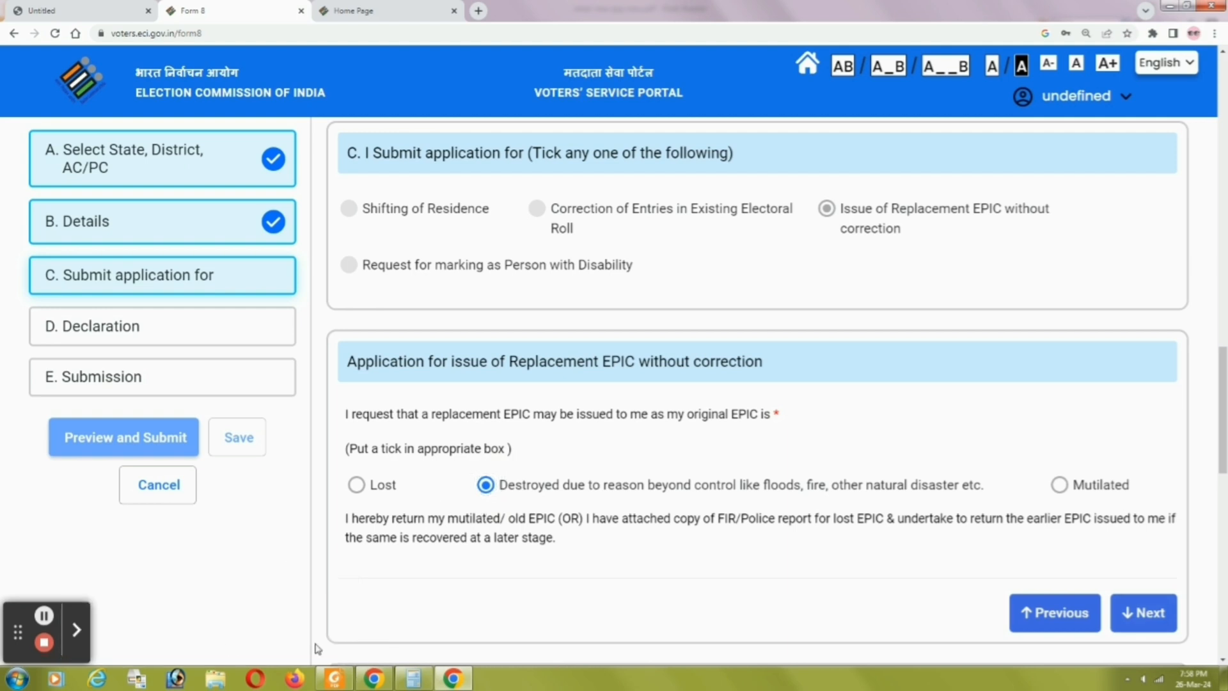
pyautogui.click(77, 630)
pyautogui.click(205, 632)
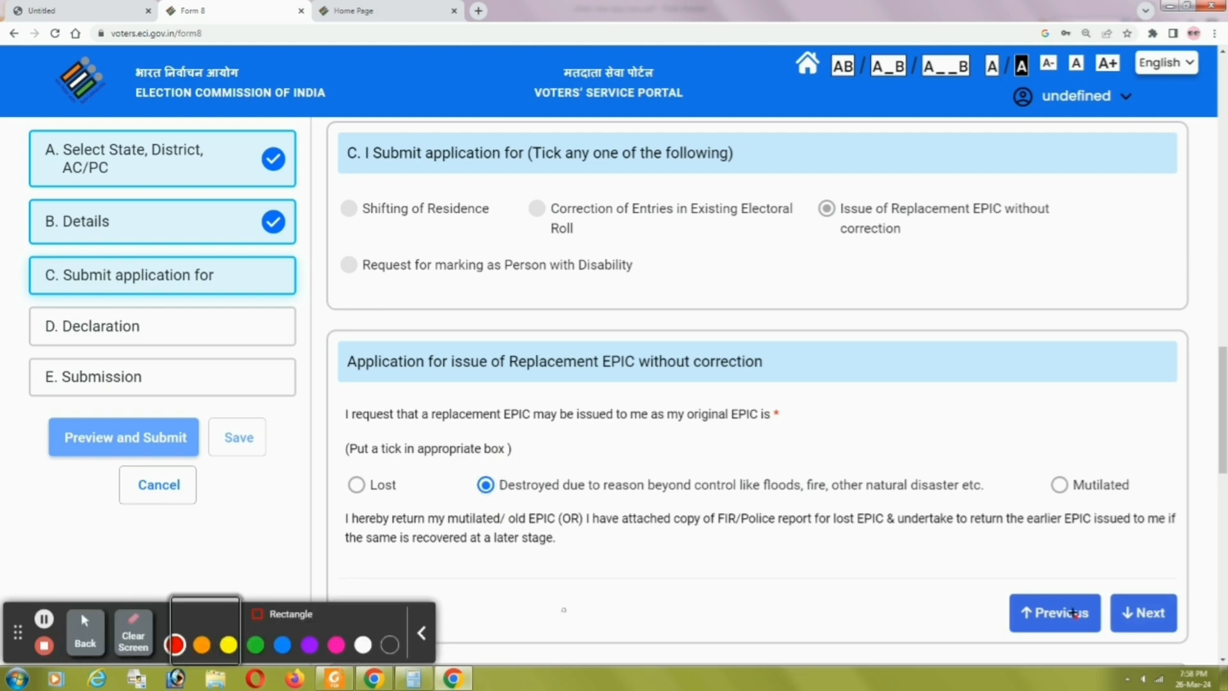
pyautogui.moveTo(1095, 588)
pyautogui.mouseDown()
pyautogui.moveTo(1183, 639)
pyautogui.moveTo(1196, 633)
pyautogui.mouseUp()
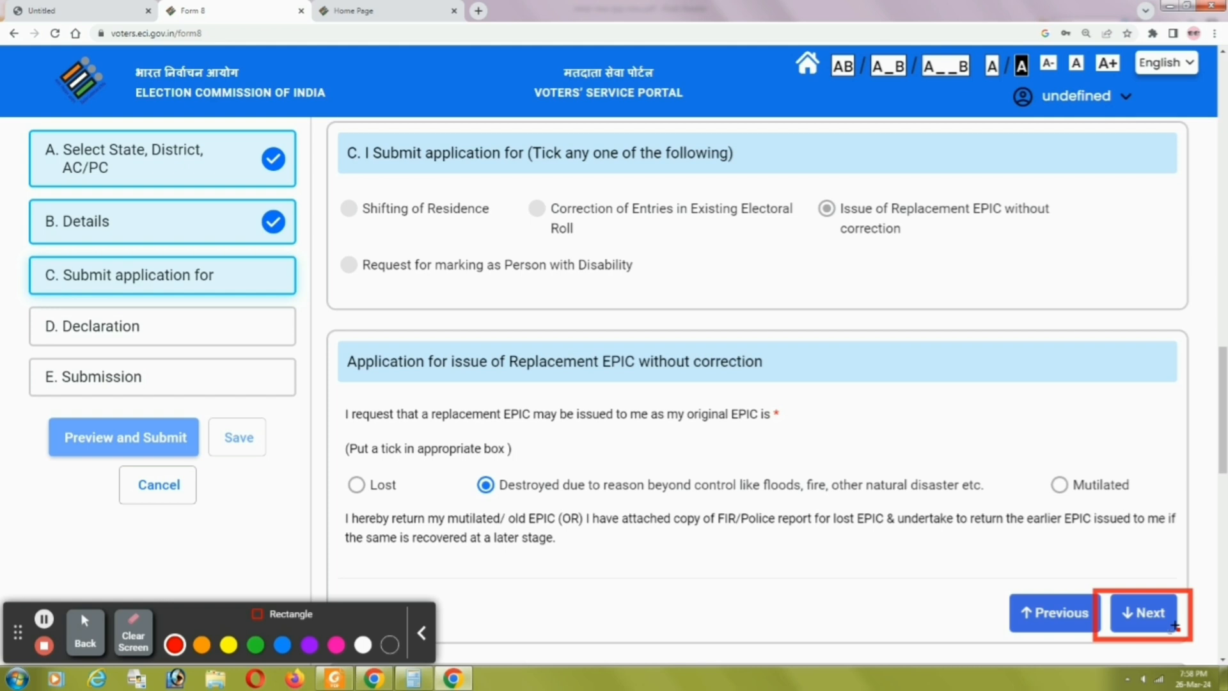
pyautogui.click(1174, 624)
pyautogui.click(690, 332)
# Step: Enter KARUI as the place of declaration and advance to Submission
pyautogui.write('KARUI')
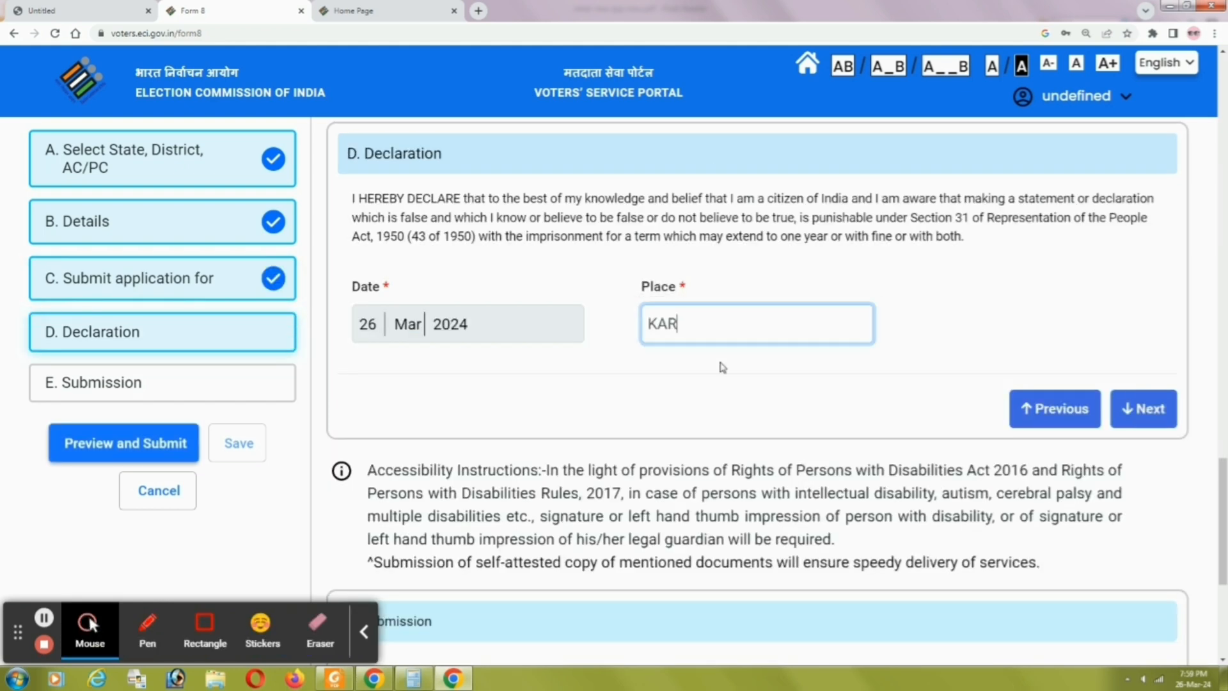
pyautogui.click(204, 626)
pyautogui.moveTo(613, 293)
pyautogui.mouseDown()
pyautogui.moveTo(800, 383)
pyautogui.moveTo(800, 372)
pyautogui.mouseUp()
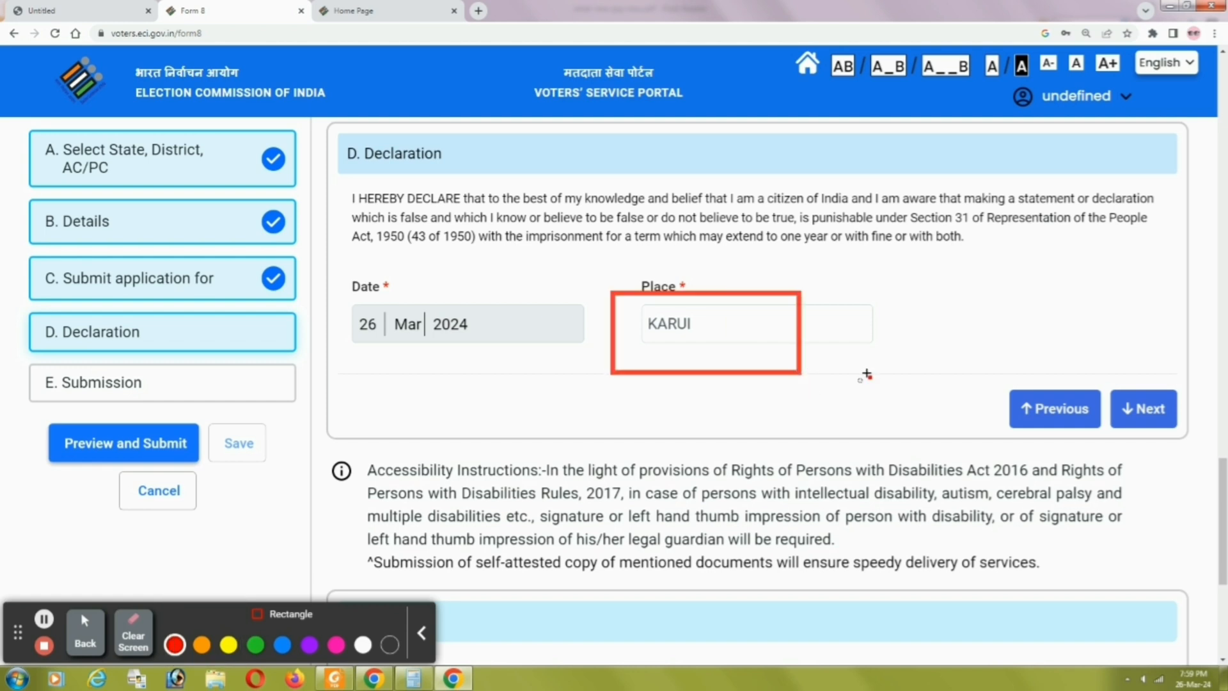
pyautogui.click(82, 631)
pyautogui.click(1144, 412)
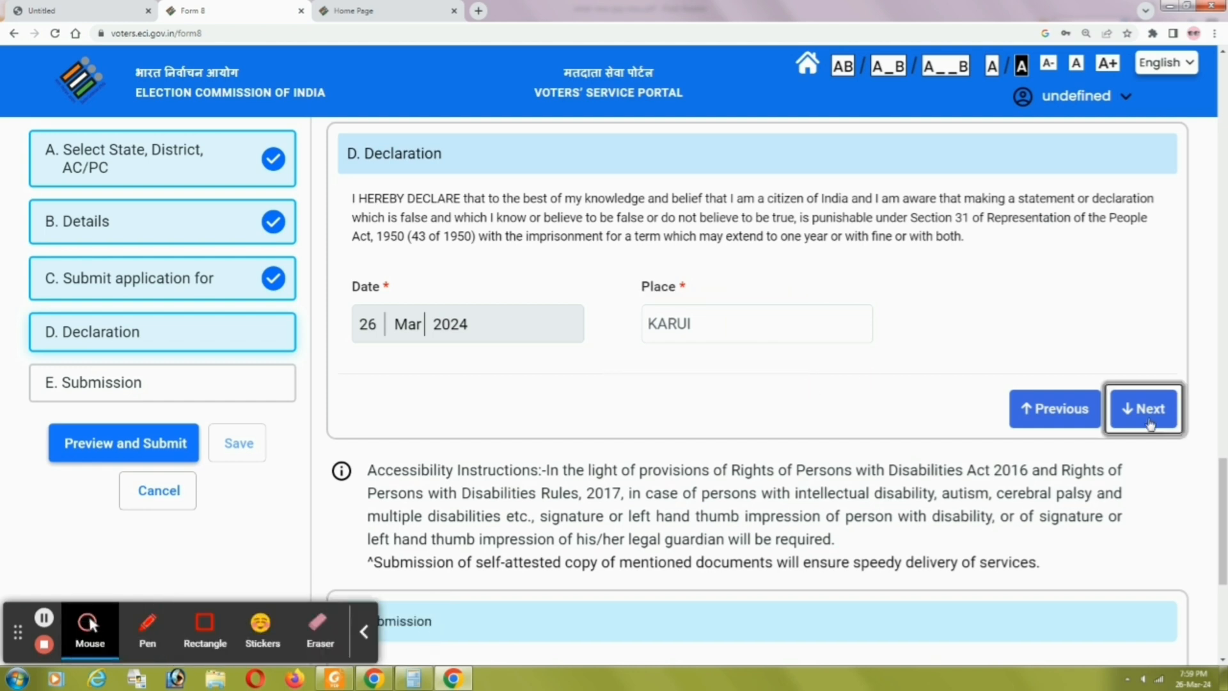
# Step: Fill in the refreshed captcha jp7wgq and open the Form 8 preview
pyautogui.click(504, 494)
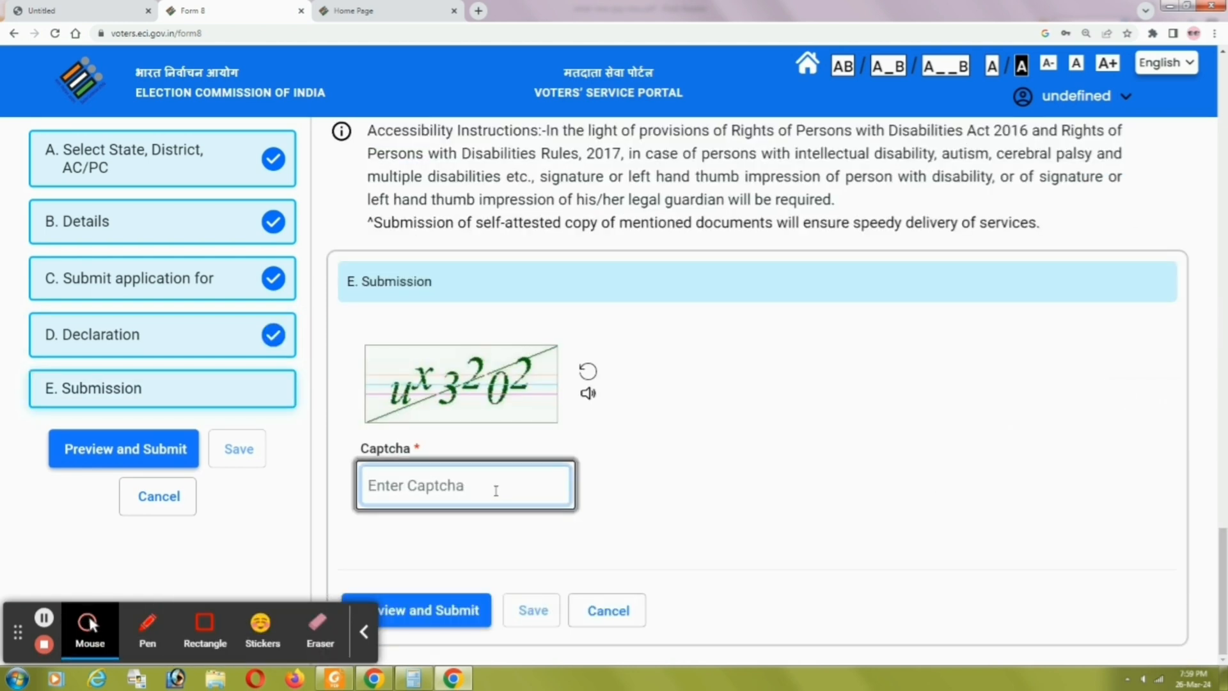
pyautogui.write('ux3202')
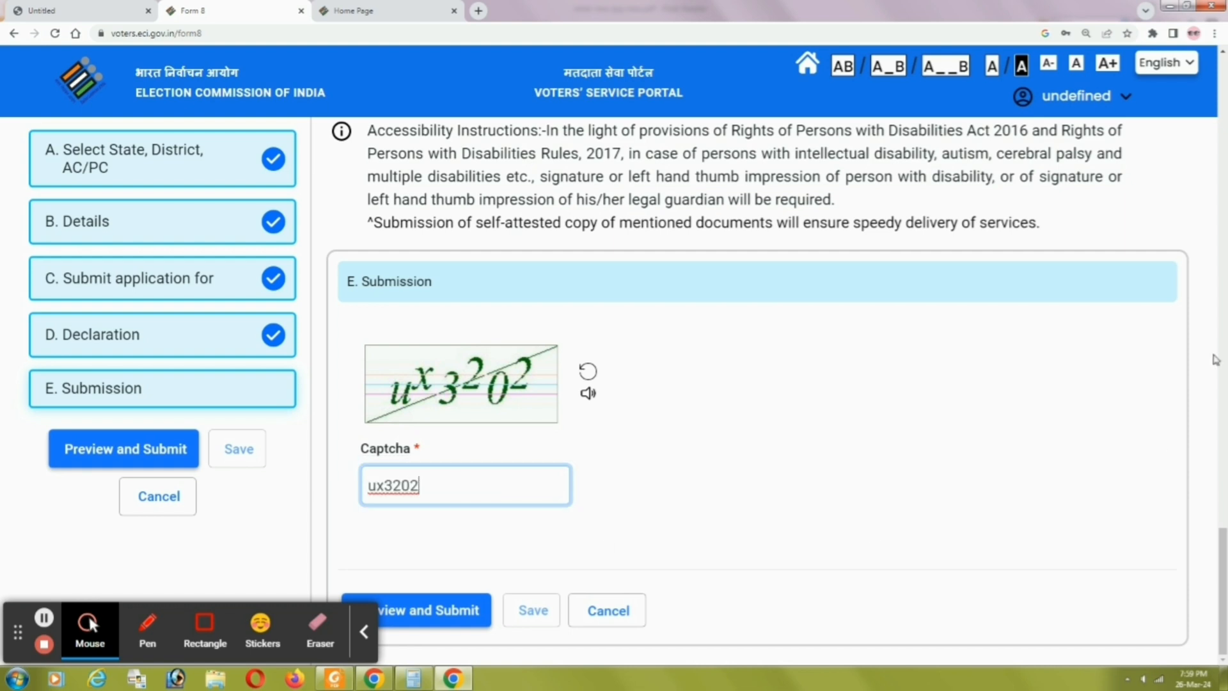
pyautogui.click(1221, 560)
pyautogui.click(367, 637)
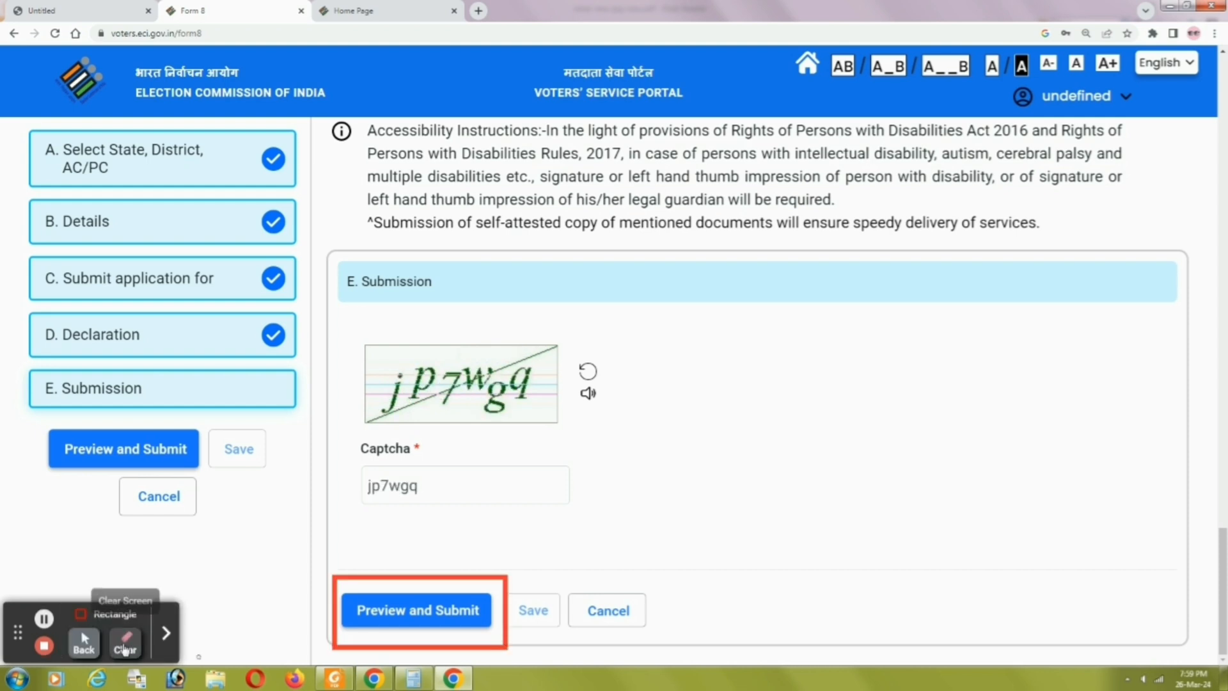
pyautogui.click(125, 641)
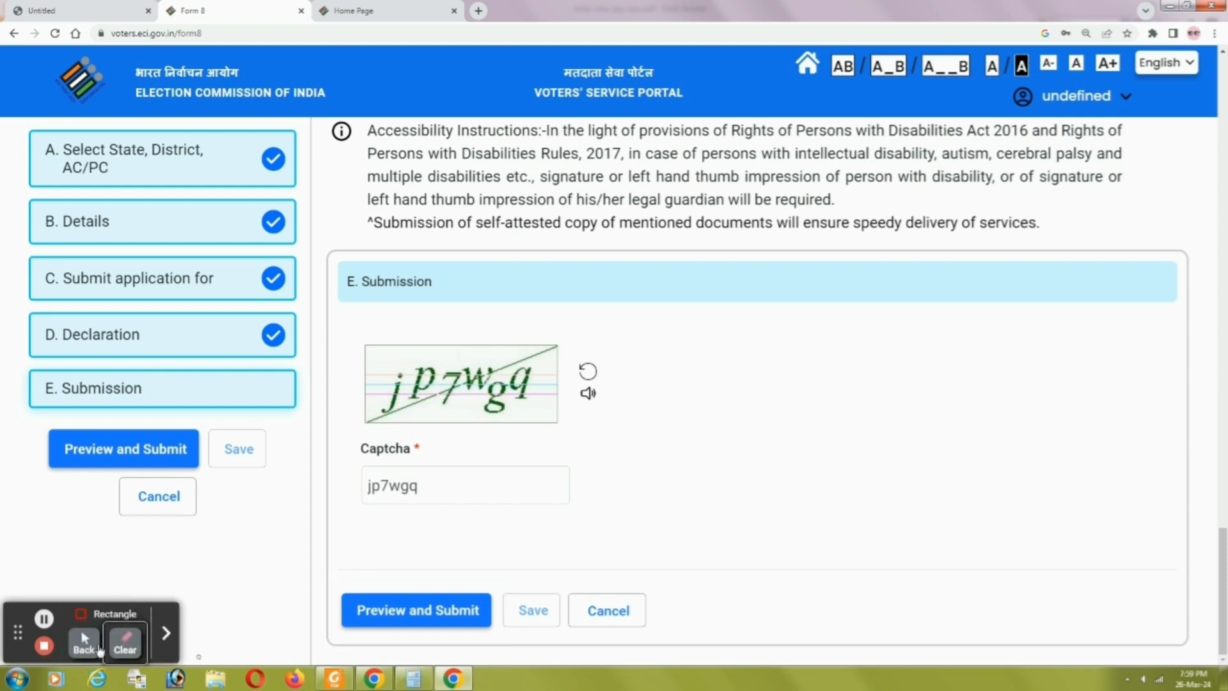
pyautogui.click(84, 641)
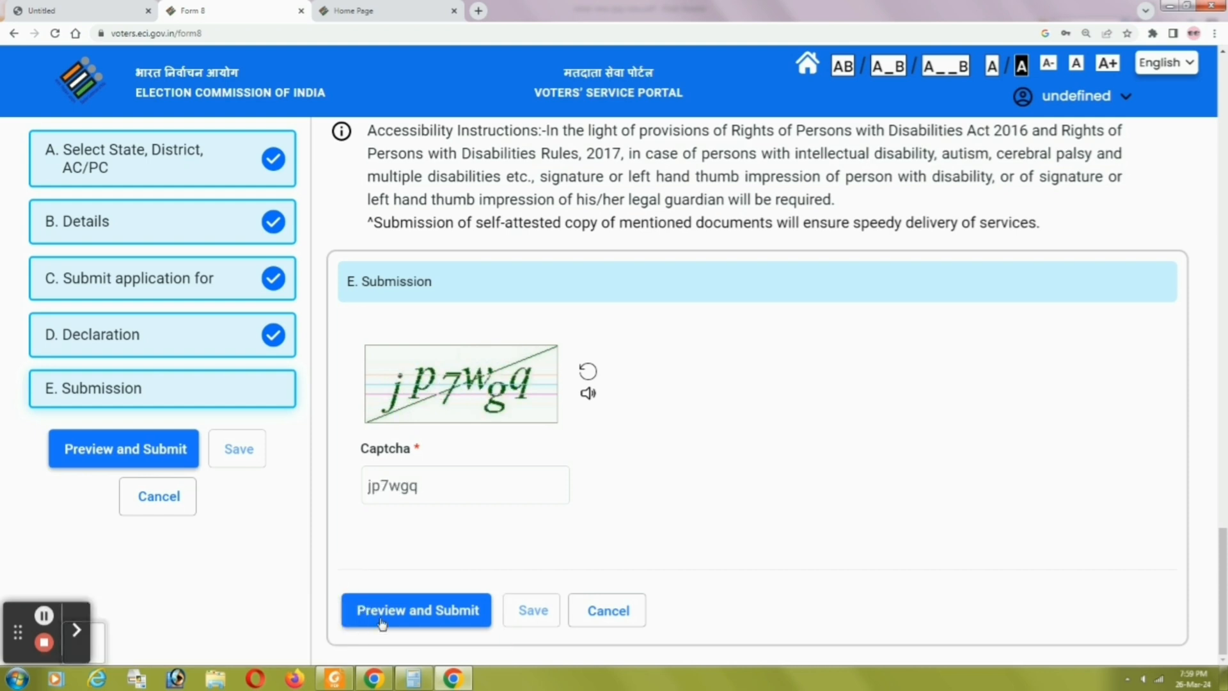
pyautogui.click(381, 625)
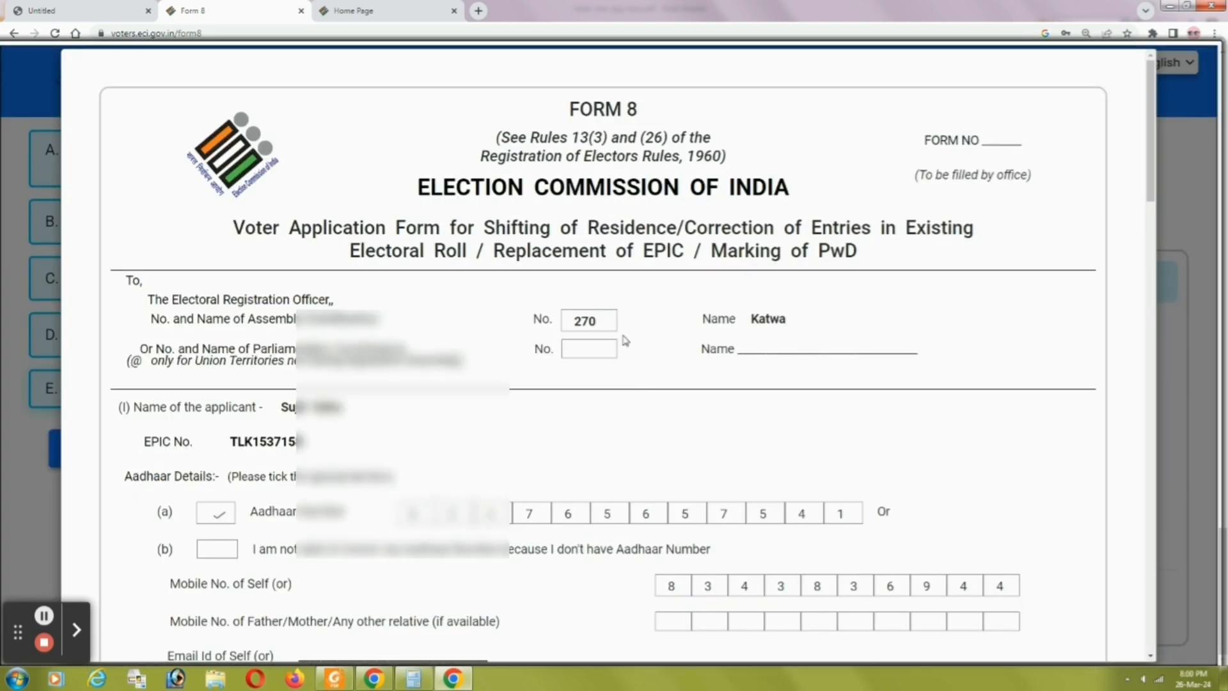
# Step: Submit the previewed Form 8 and confirm Yes in the Are You Sure? dialog
pyautogui.moveTo(1156, 179); pyautogui.dragTo(1156, 633)
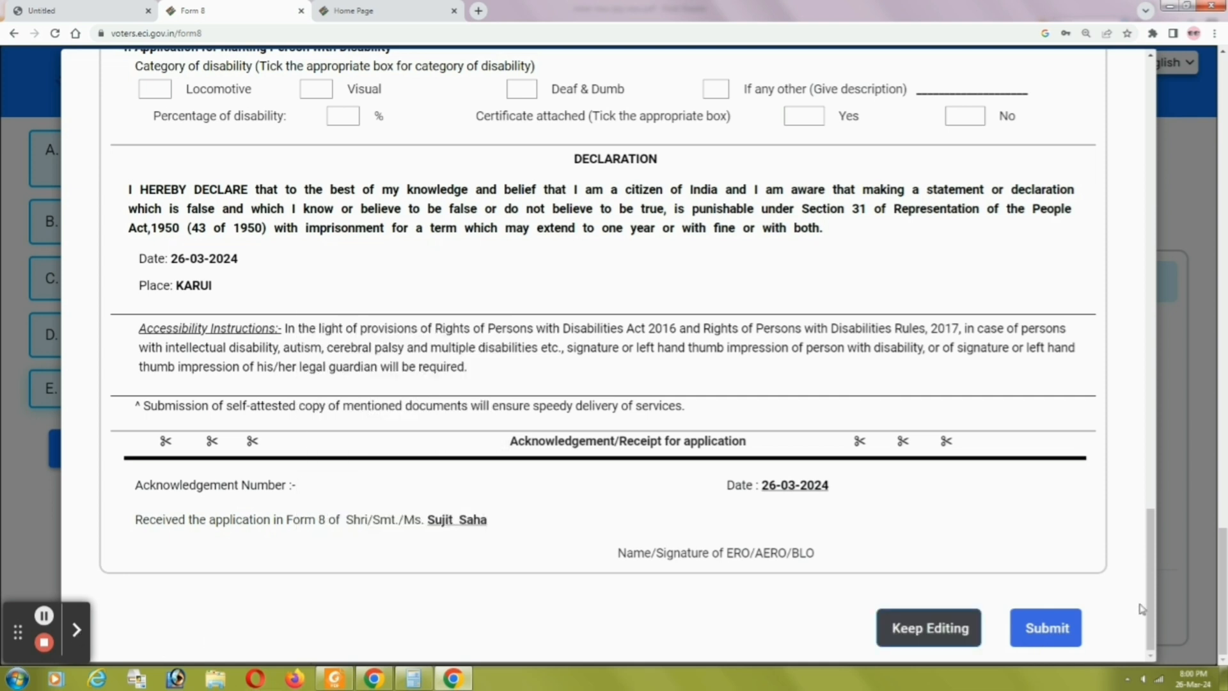
pyautogui.click(1050, 634)
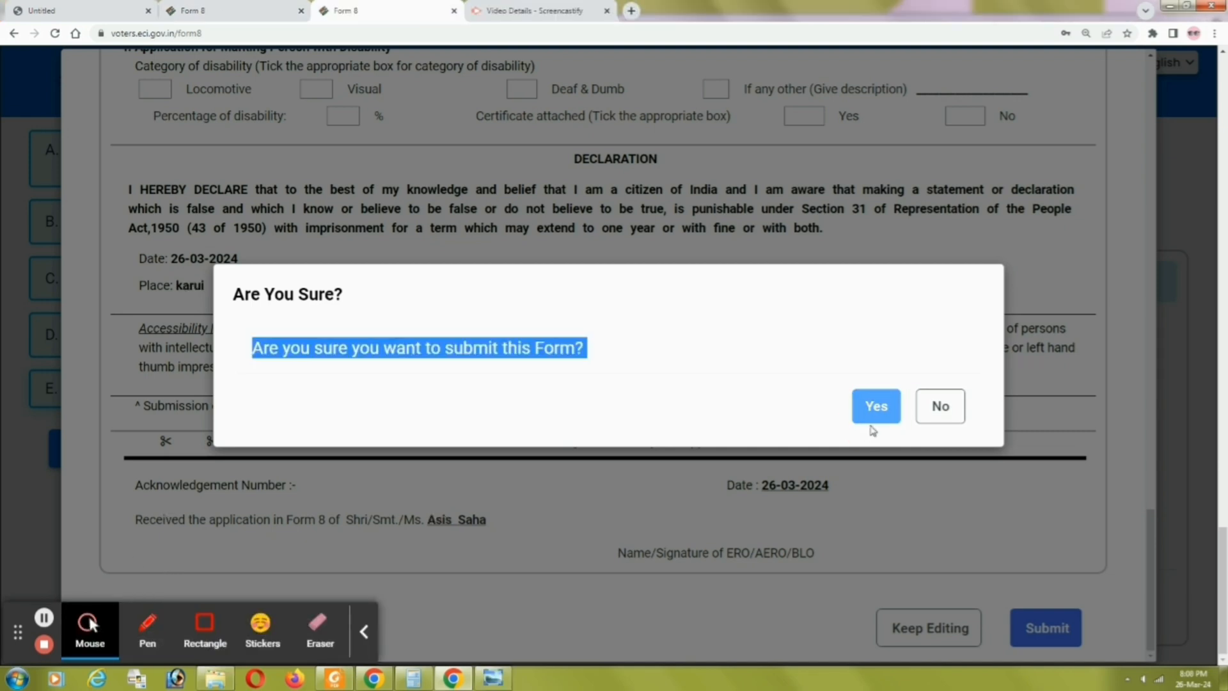
pyautogui.click(873, 407)
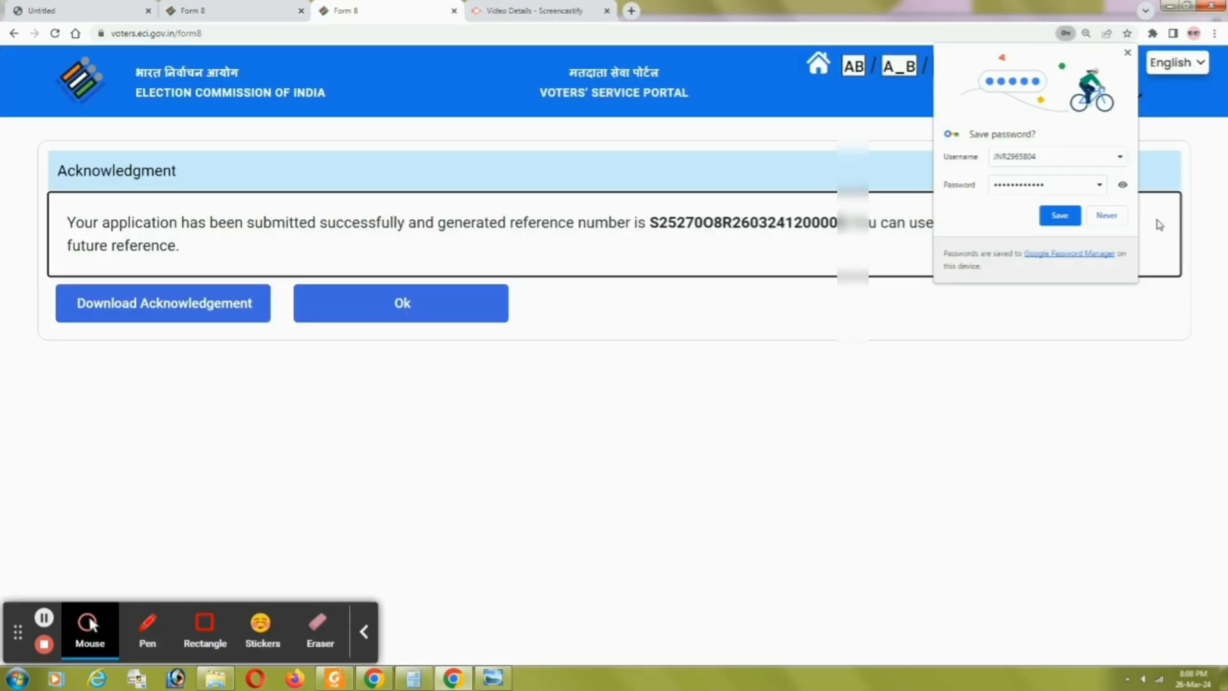
# Step: Decline Chrome's password save, zoom in, and select the generated reference number
pyautogui.click(1120, 221)
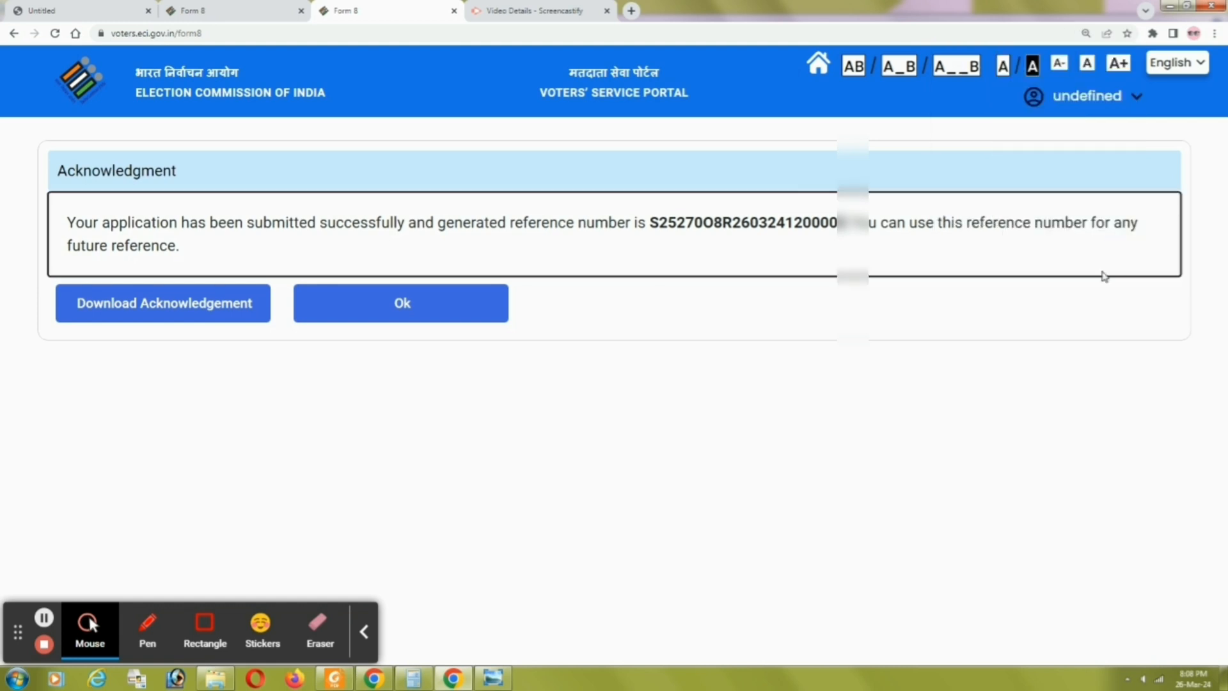
pyautogui.hotkey('ctrl', '+')
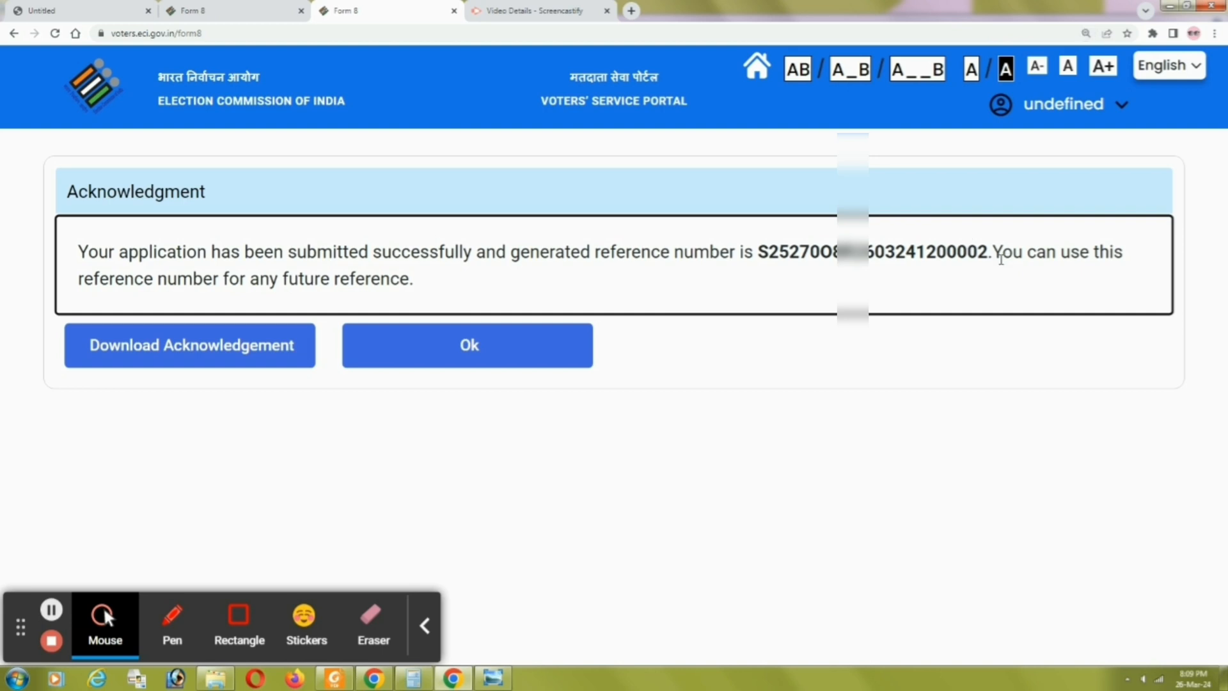
pyautogui.moveTo(992, 254); pyautogui.dragTo(771, 246)
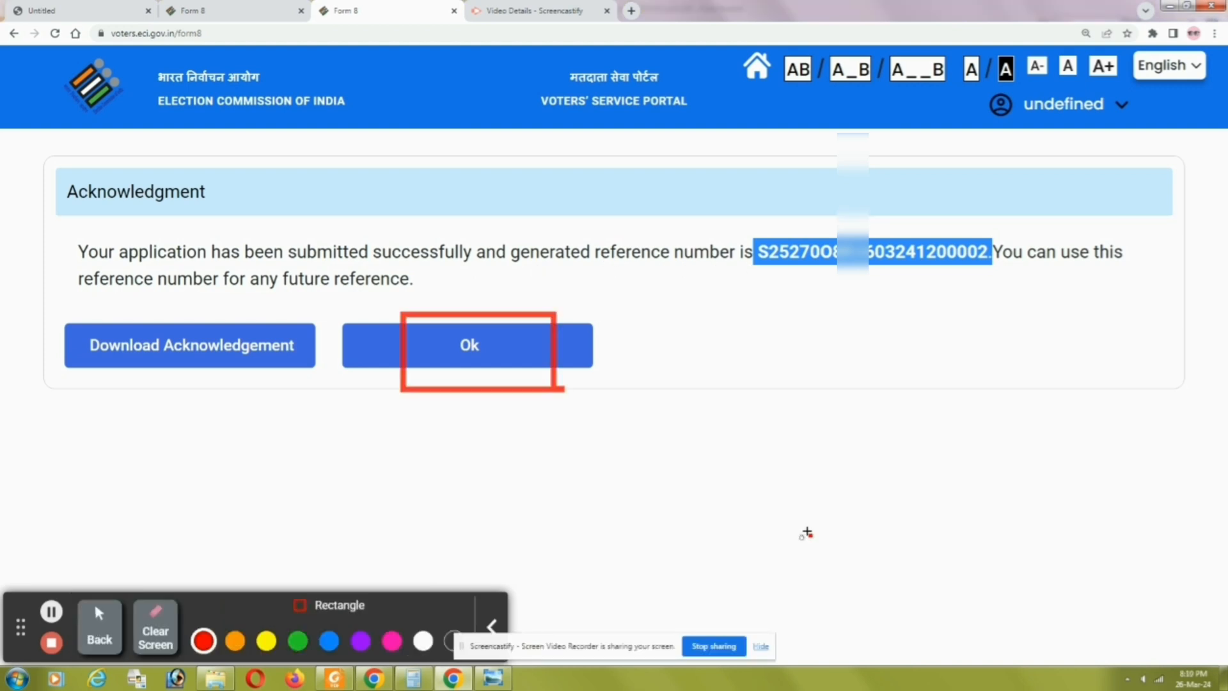
# Step: Dismiss the acknowledgment with Ok to return to the portal home page
pyautogui.click(155, 633)
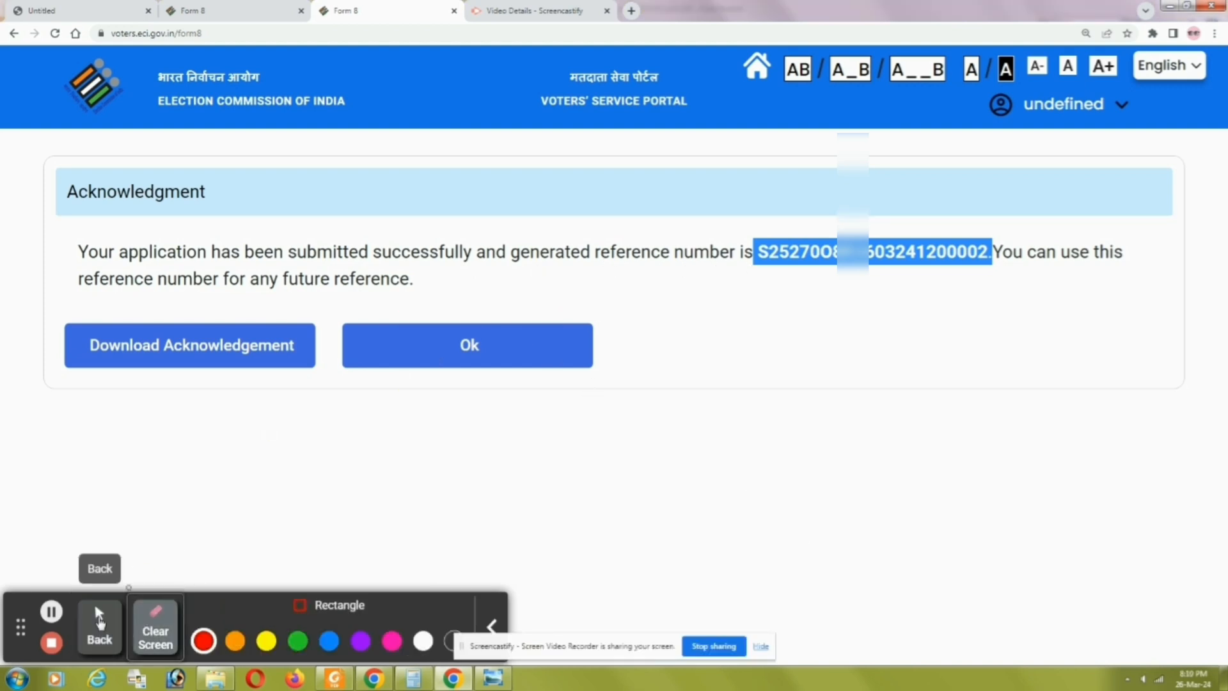
pyautogui.click(99, 619)
pyautogui.click(469, 348)
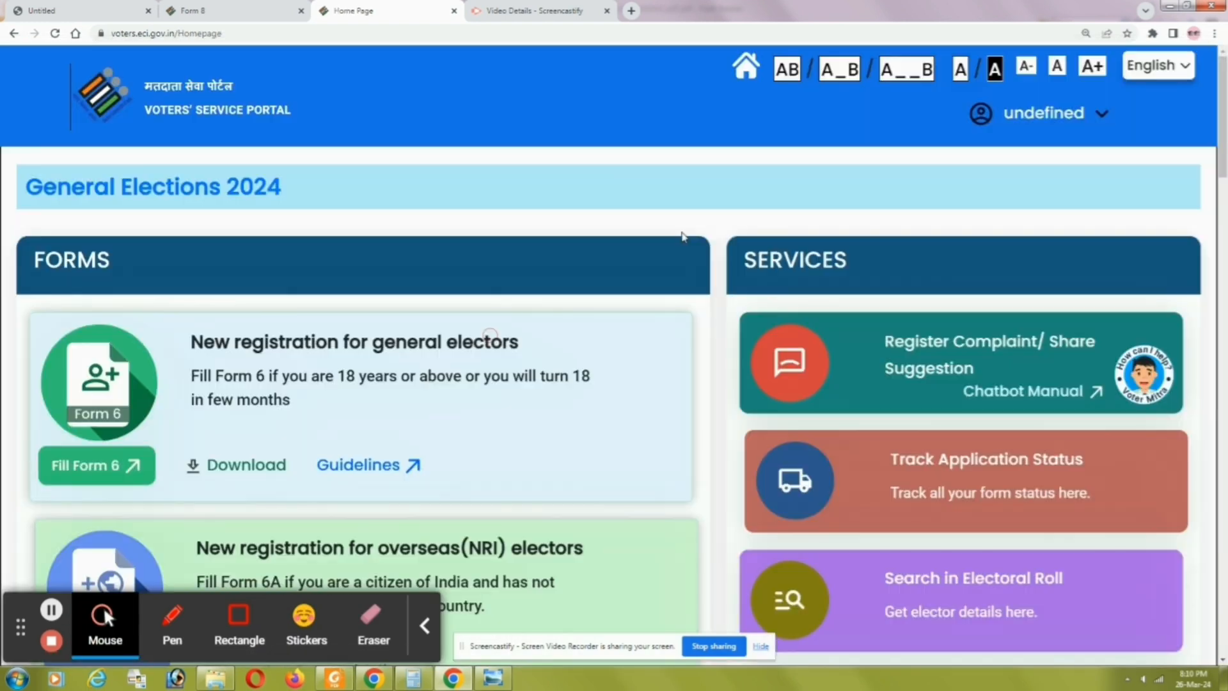
# Step: Open the Track Application Status card under SERVICES on the home page
pyautogui.scroll(-2, 1206, 170)
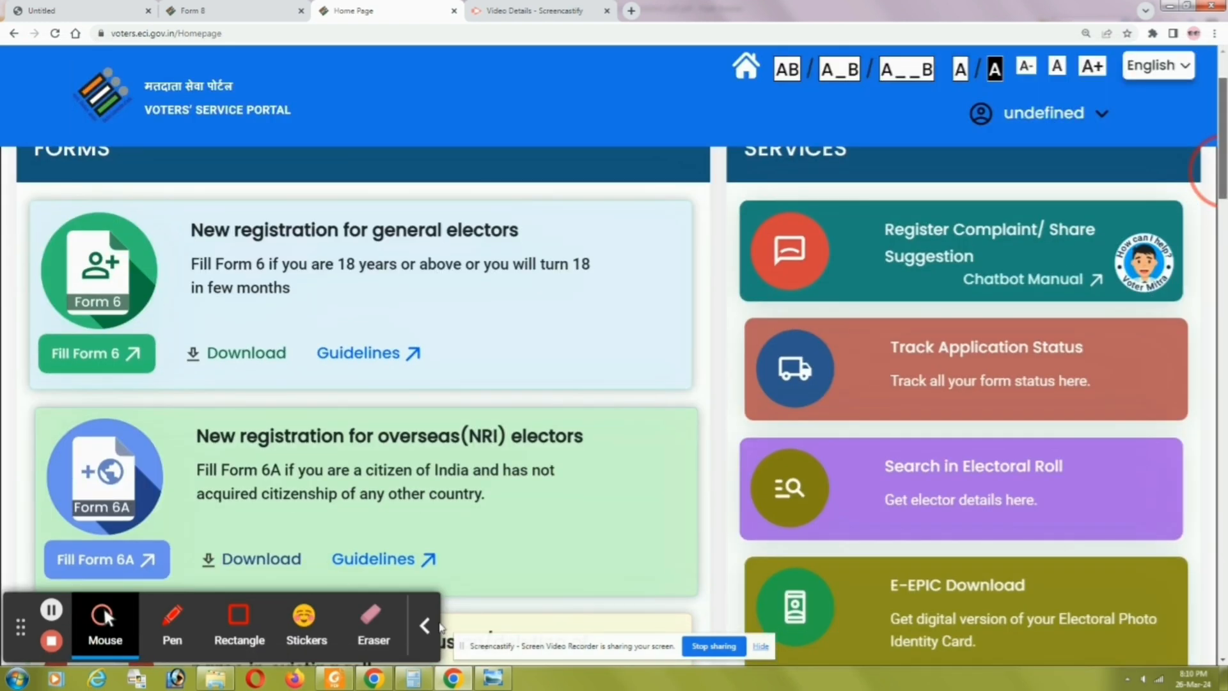
pyautogui.click(239, 616)
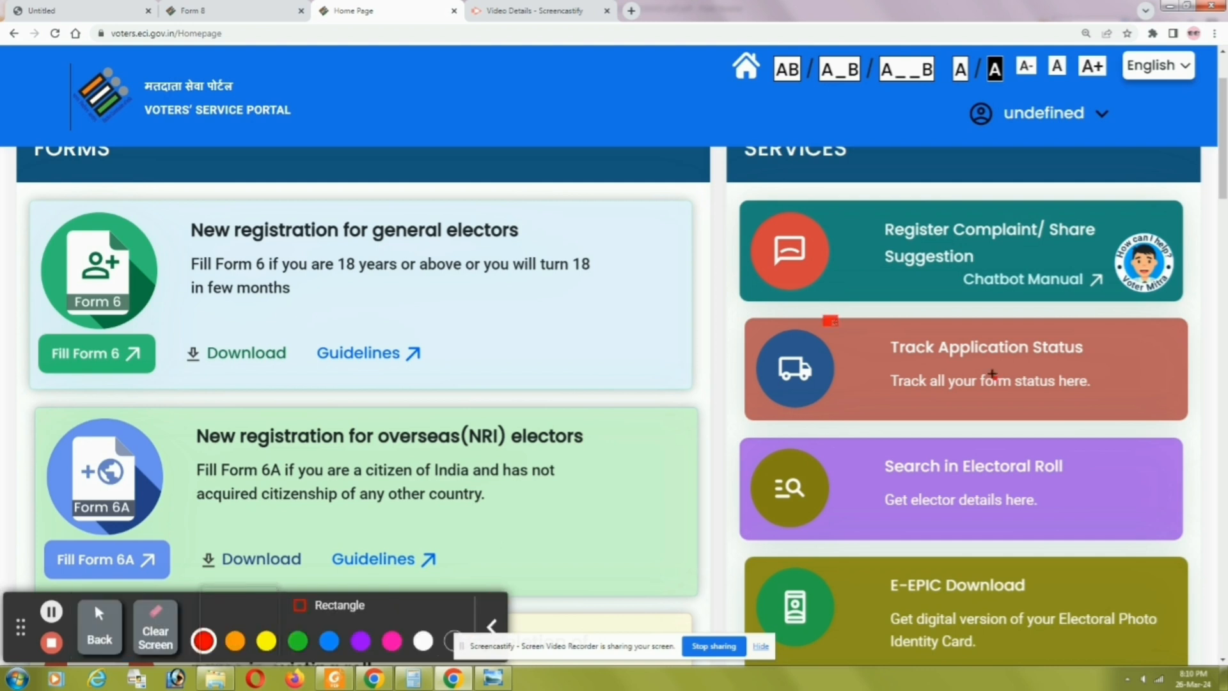
pyautogui.moveTo(824, 318); pyautogui.dragTo(1154, 410)
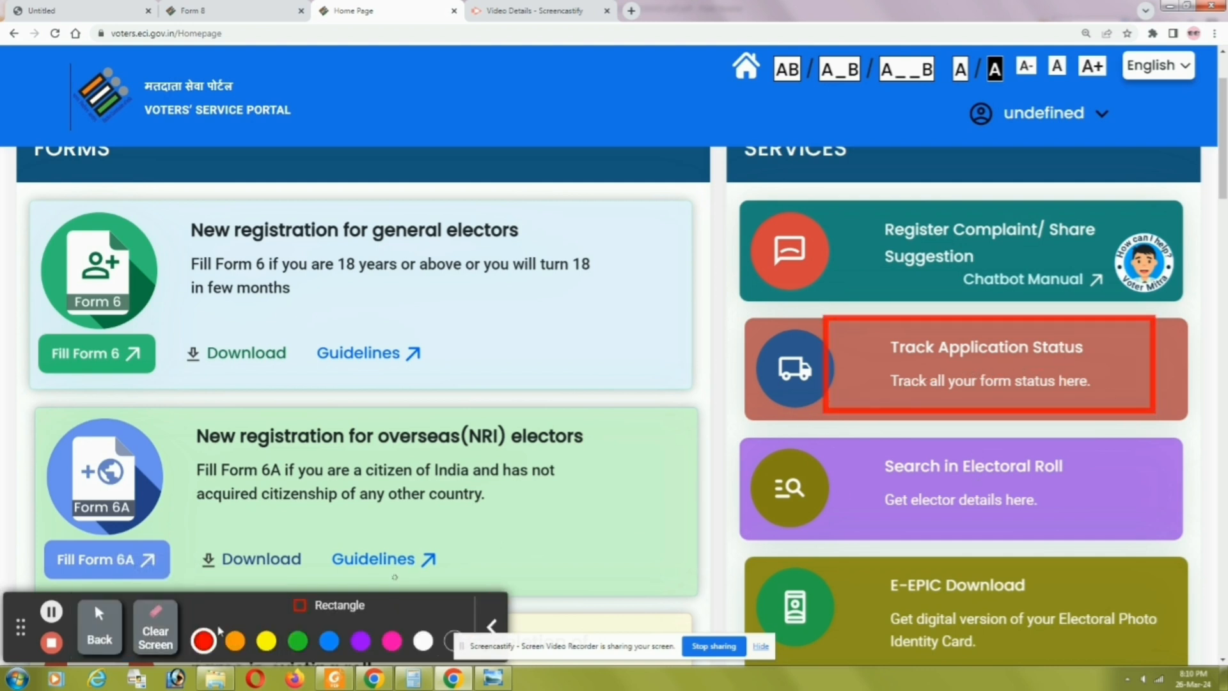
pyautogui.click(99, 625)
pyautogui.click(937, 387)
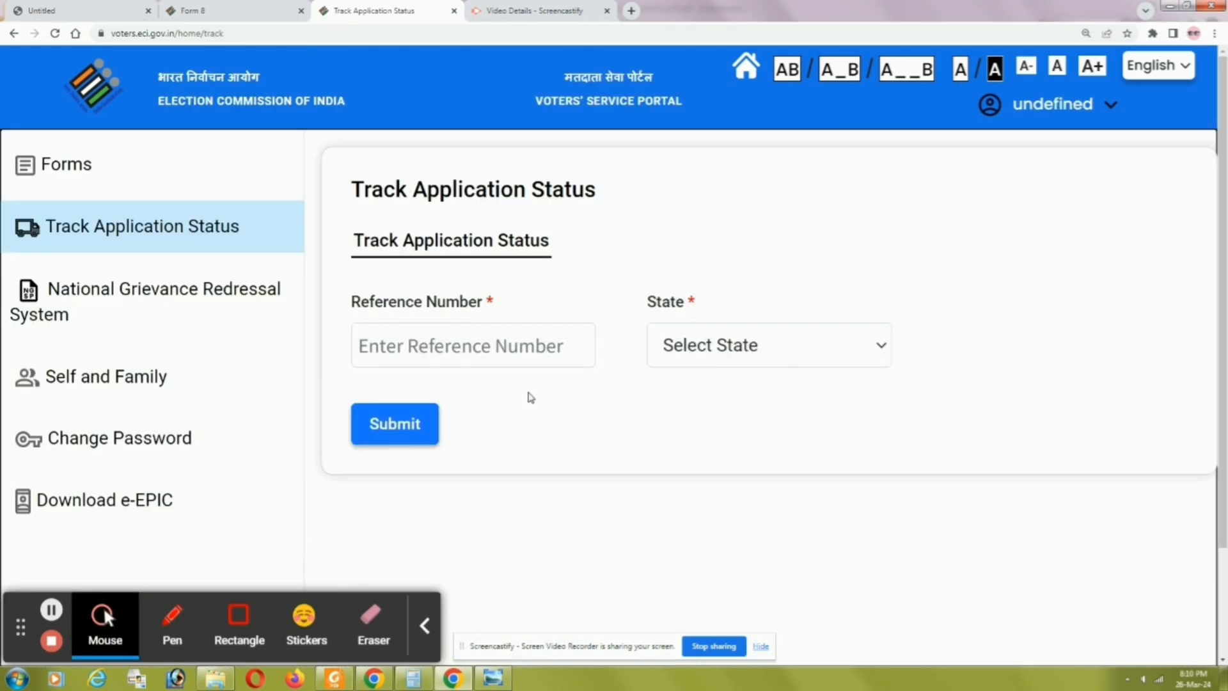
# Step: Look up the pasted reference number, minus its stray leading character, for West Bengal
pyautogui.click(483, 353)
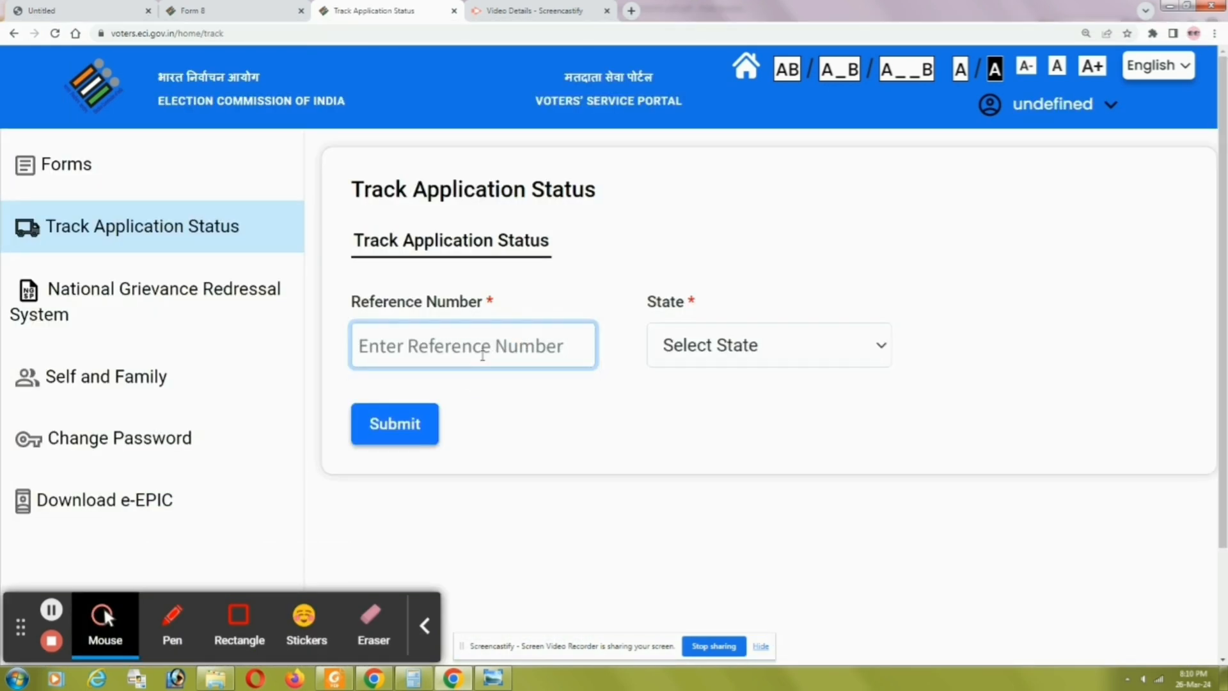
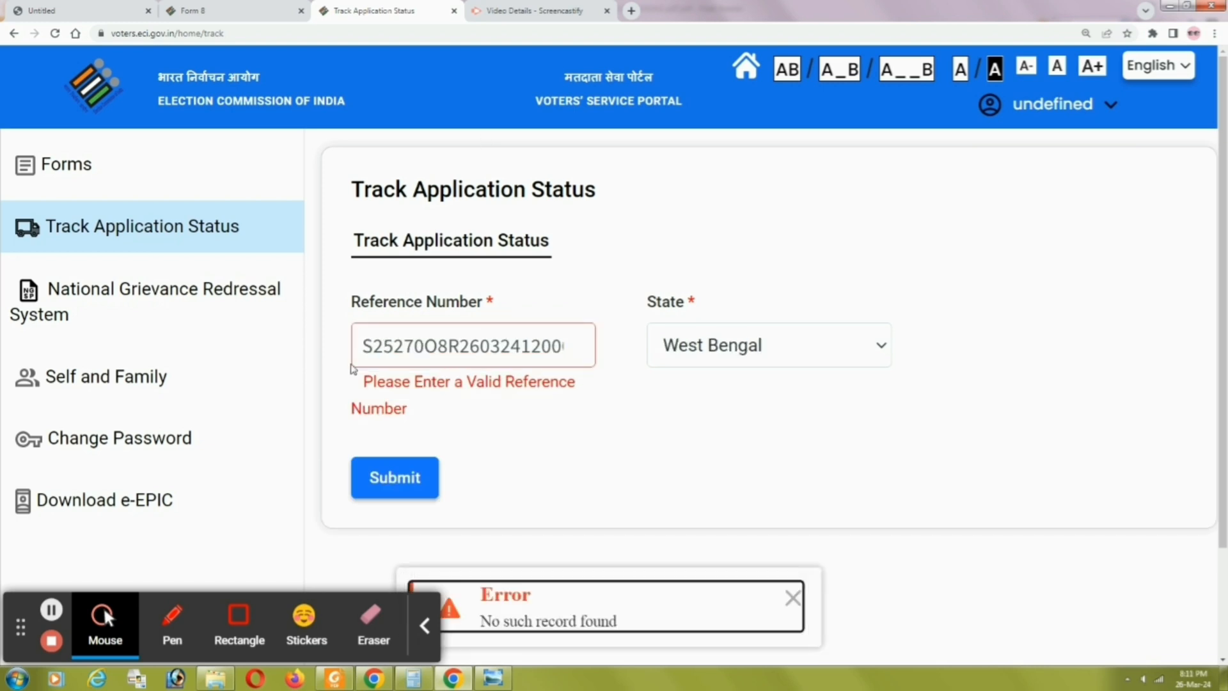
pyautogui.click(359, 355)
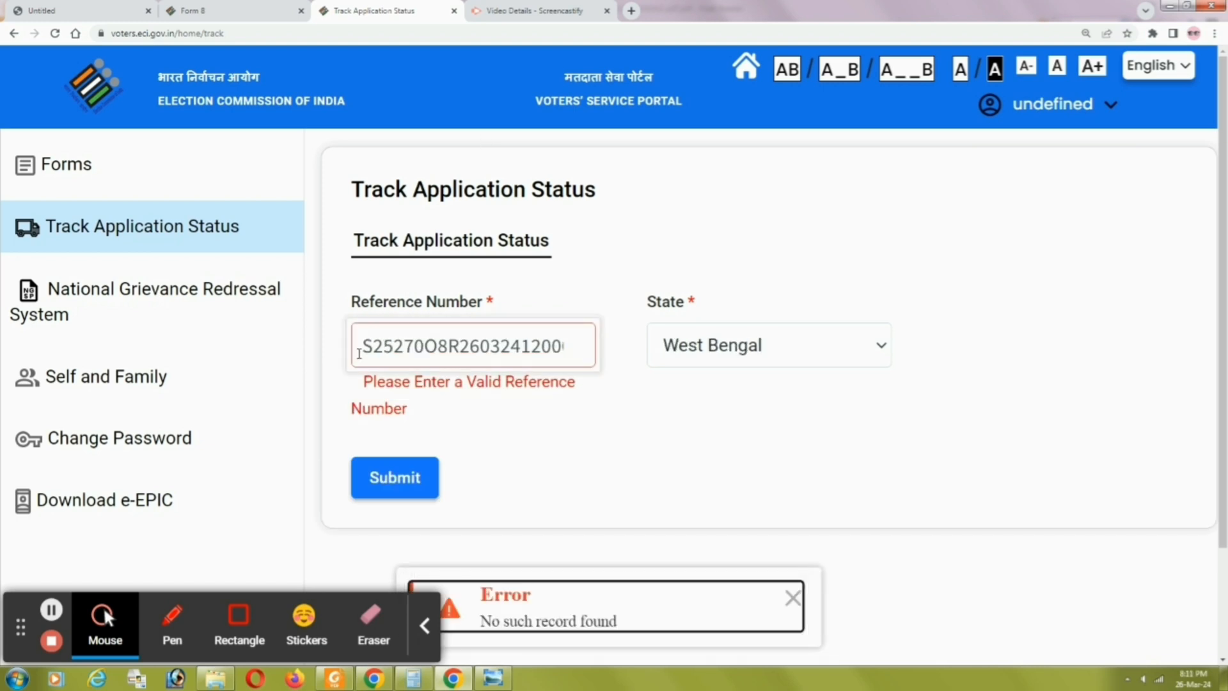
pyautogui.press('Delete')
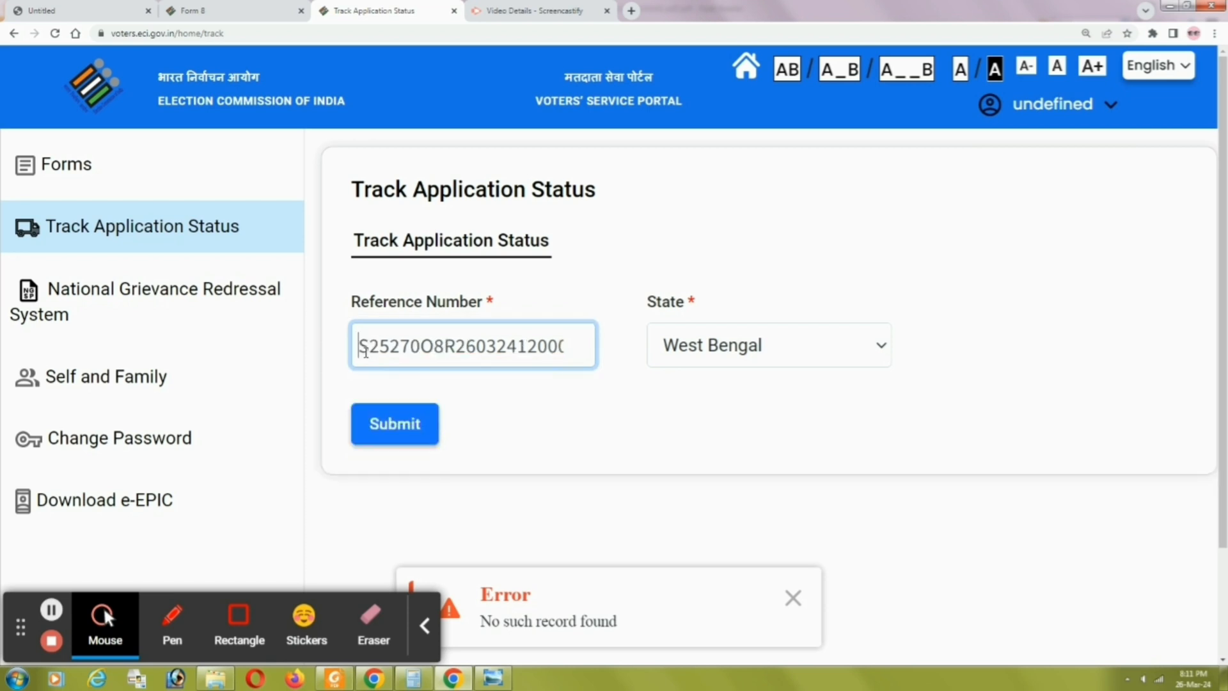
pyautogui.click(392, 413)
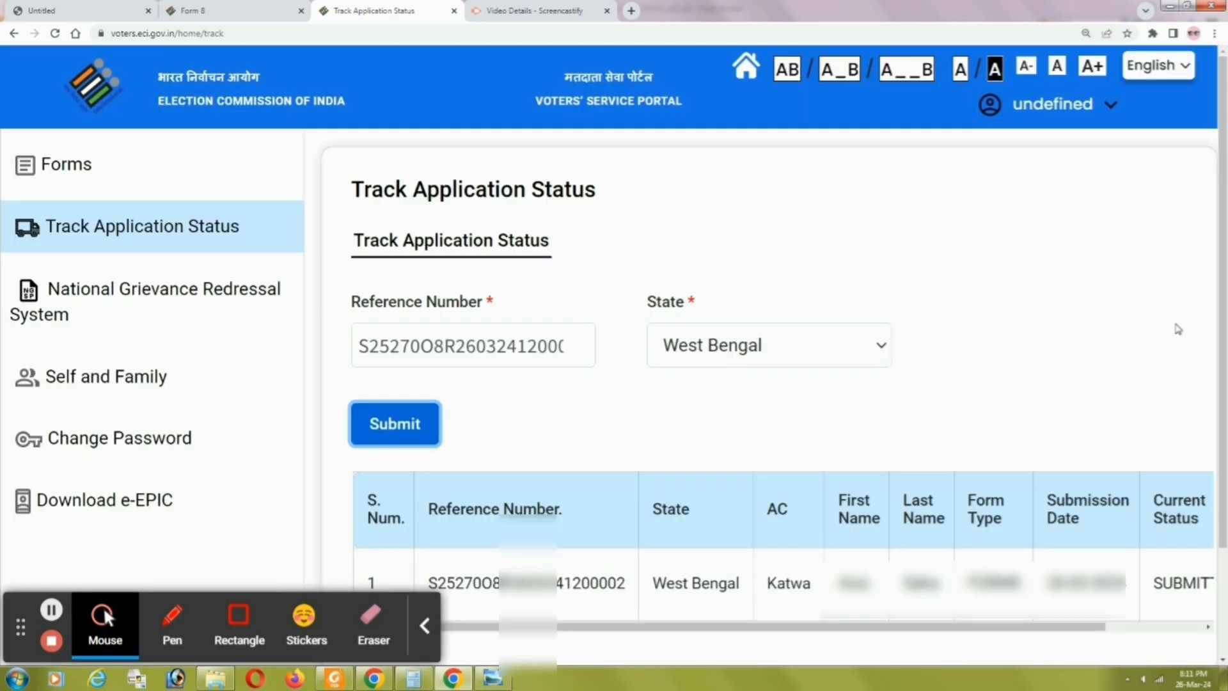
# Step: Zoom out and expand the Katwa application's row to show its status timeline
pyautogui.moveTo(1206, 273); pyautogui.dragTo(1206, 335)
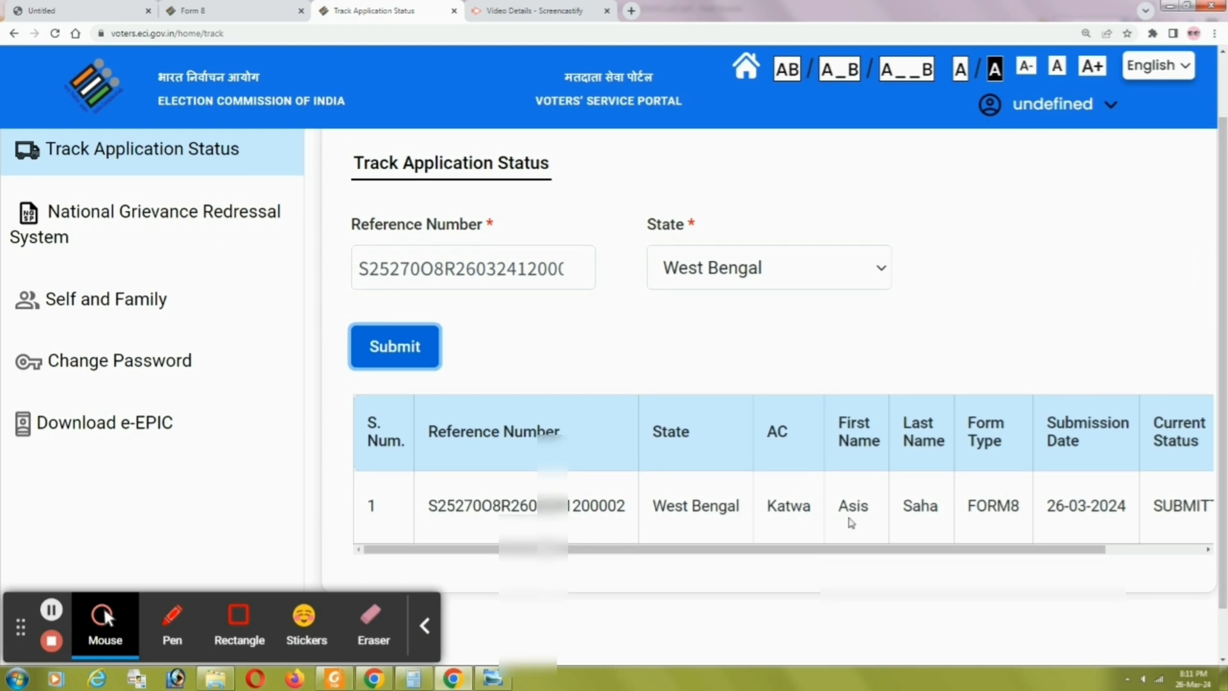
pyautogui.hotkey('ctrl', '-')
pyautogui.click(238, 617)
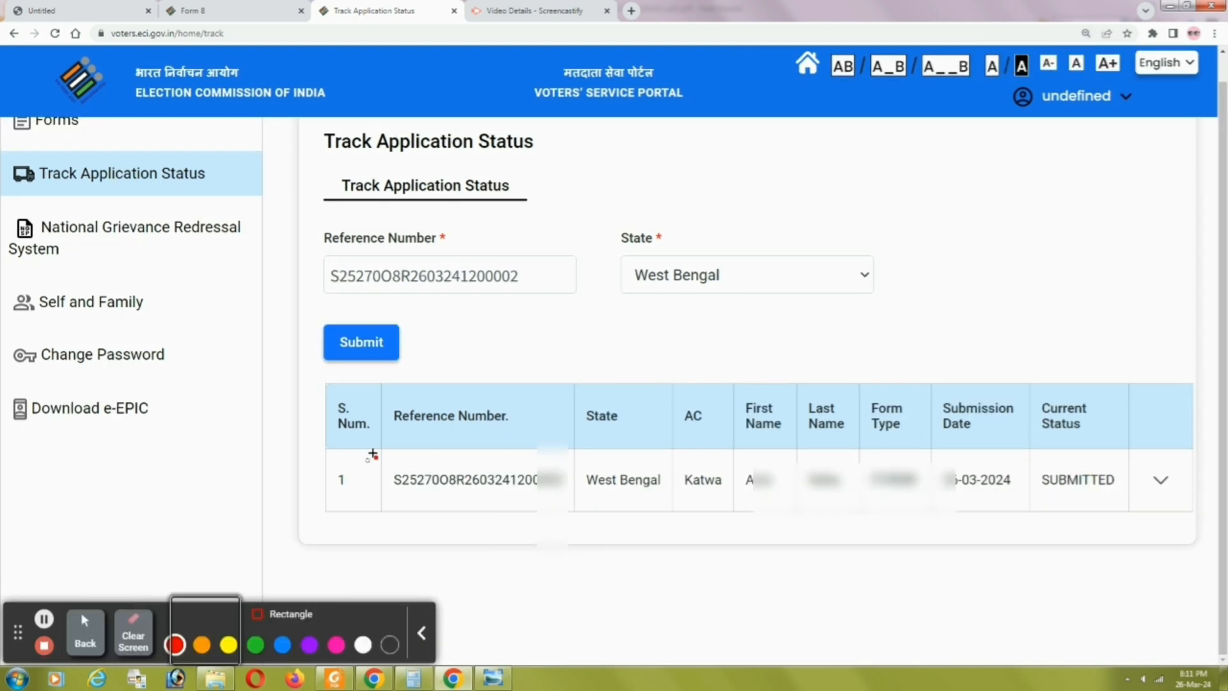
pyautogui.moveTo(373, 453); pyautogui.dragTo(567, 511)
pyautogui.moveTo(575, 446)
pyautogui.mouseDown()
pyautogui.moveTo(666, 503)
pyautogui.moveTo(737, 505)
pyautogui.mouseUp()
pyautogui.moveTo(854, 463); pyautogui.dragTo(924, 511)
pyautogui.moveTo(1027, 459); pyautogui.dragTo(1121, 516)
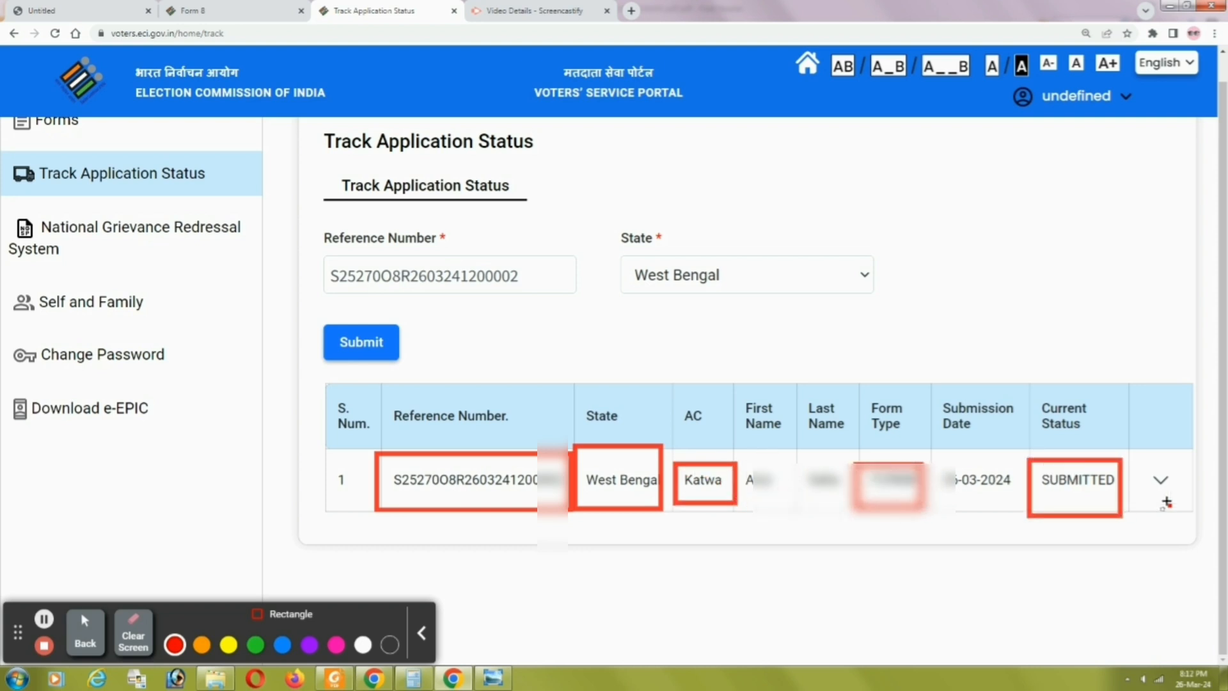
pyautogui.click(82, 643)
pyautogui.click(1165, 495)
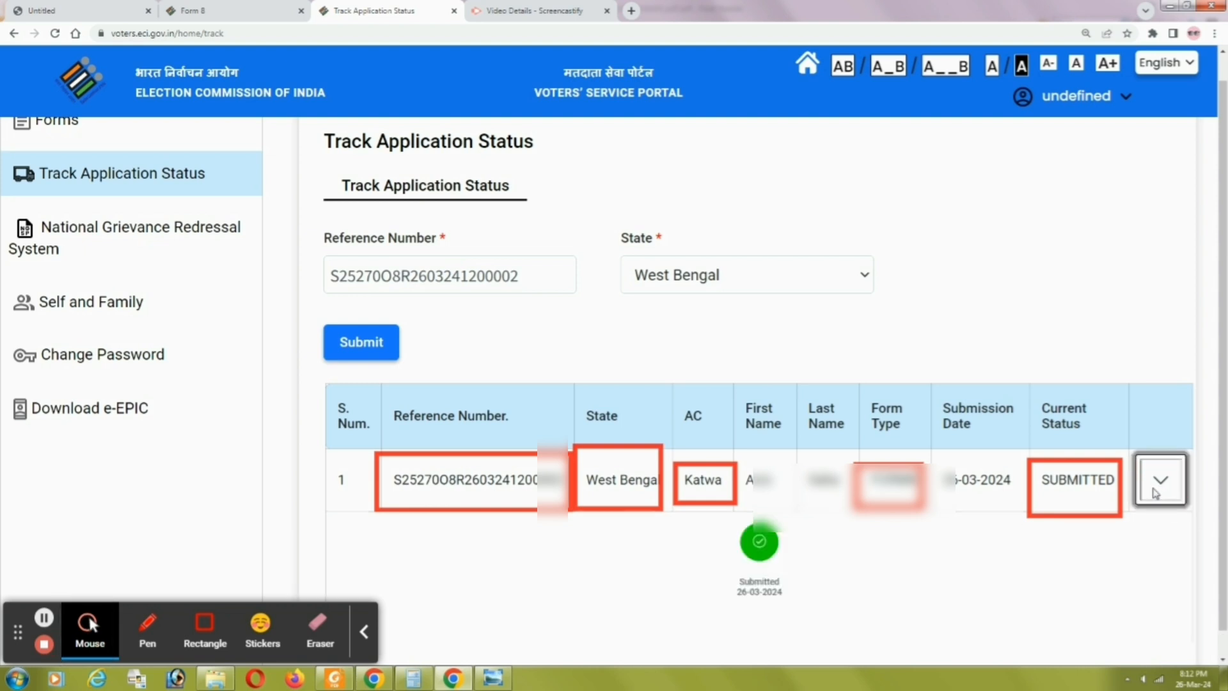
# Step: Return to the Form 8 tab showing the declaration dated 26-03-2024 at KARUI
pyautogui.click(204, 624)
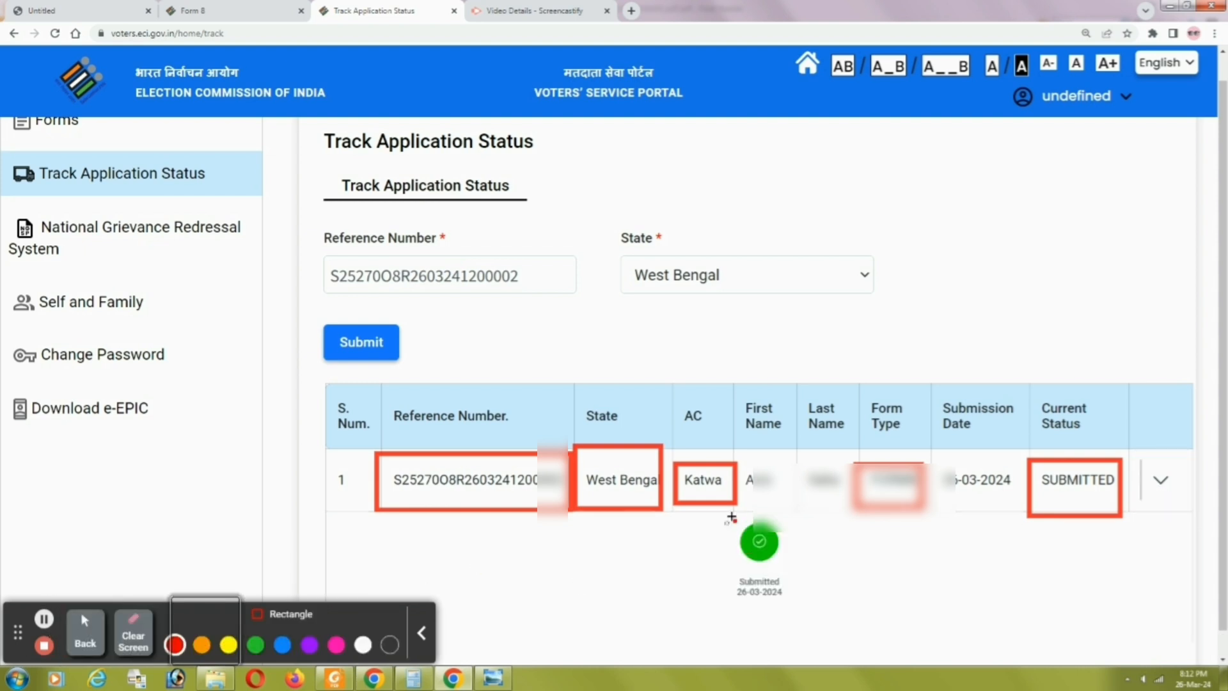
pyautogui.moveTo(724, 524); pyautogui.dragTo(871, 625)
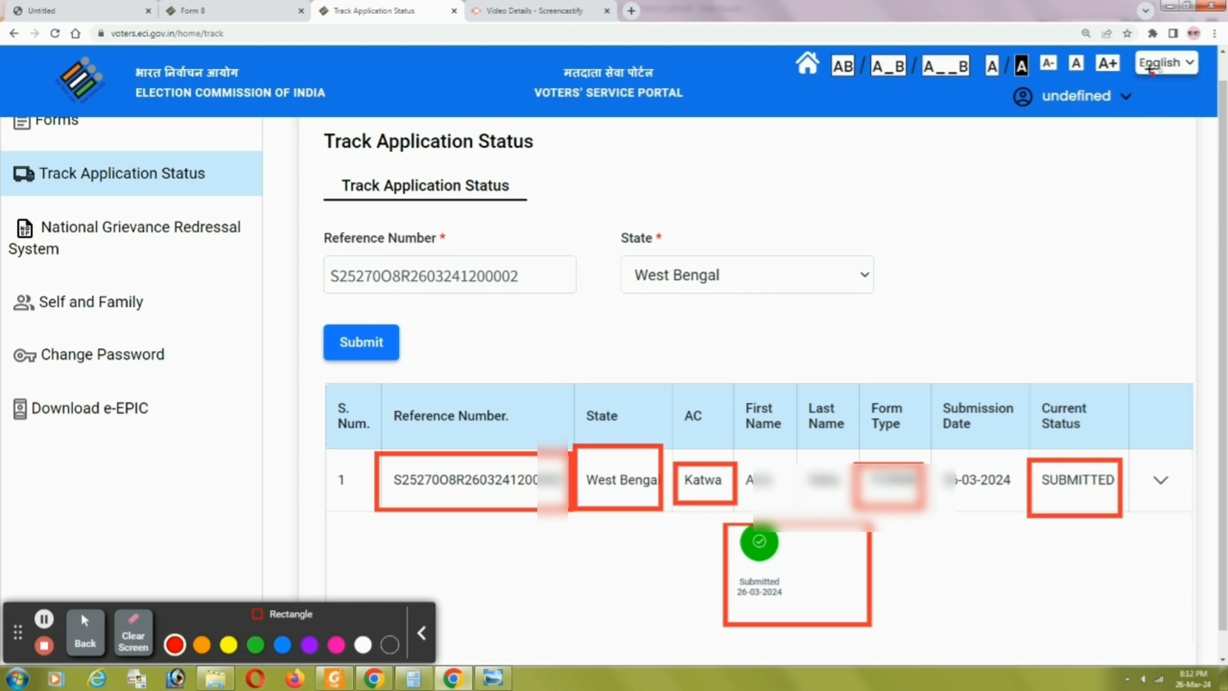
pyautogui.click(1153, 34)
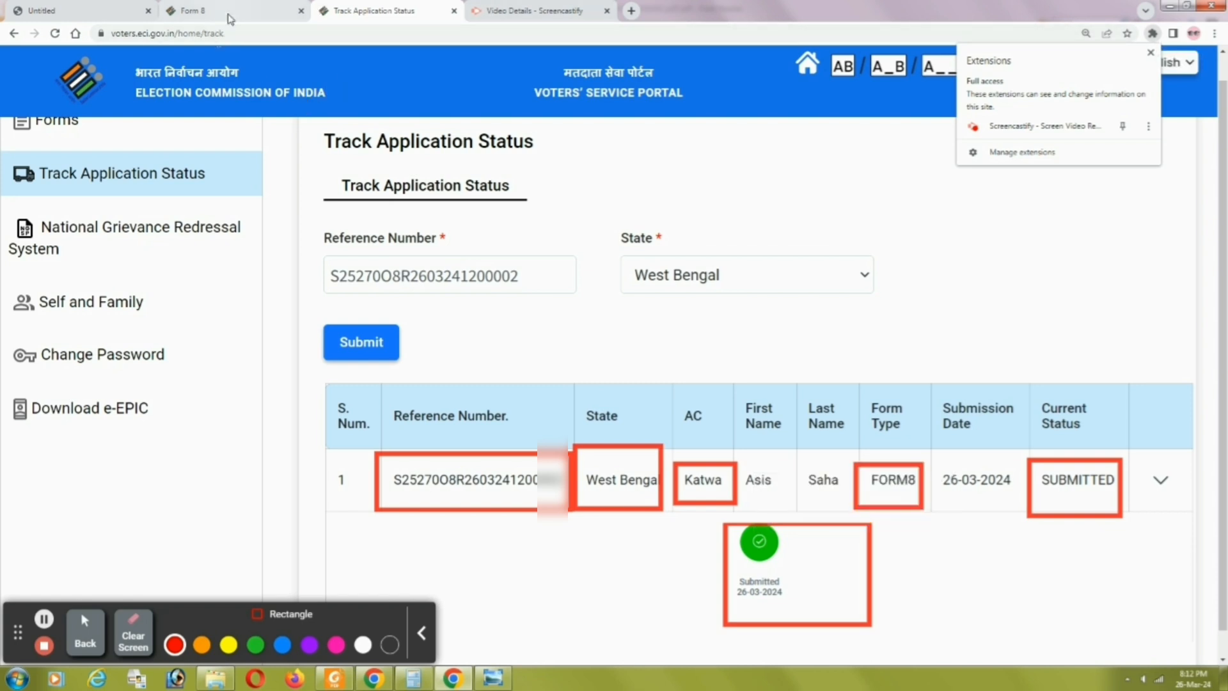
pyautogui.click(248, 19)
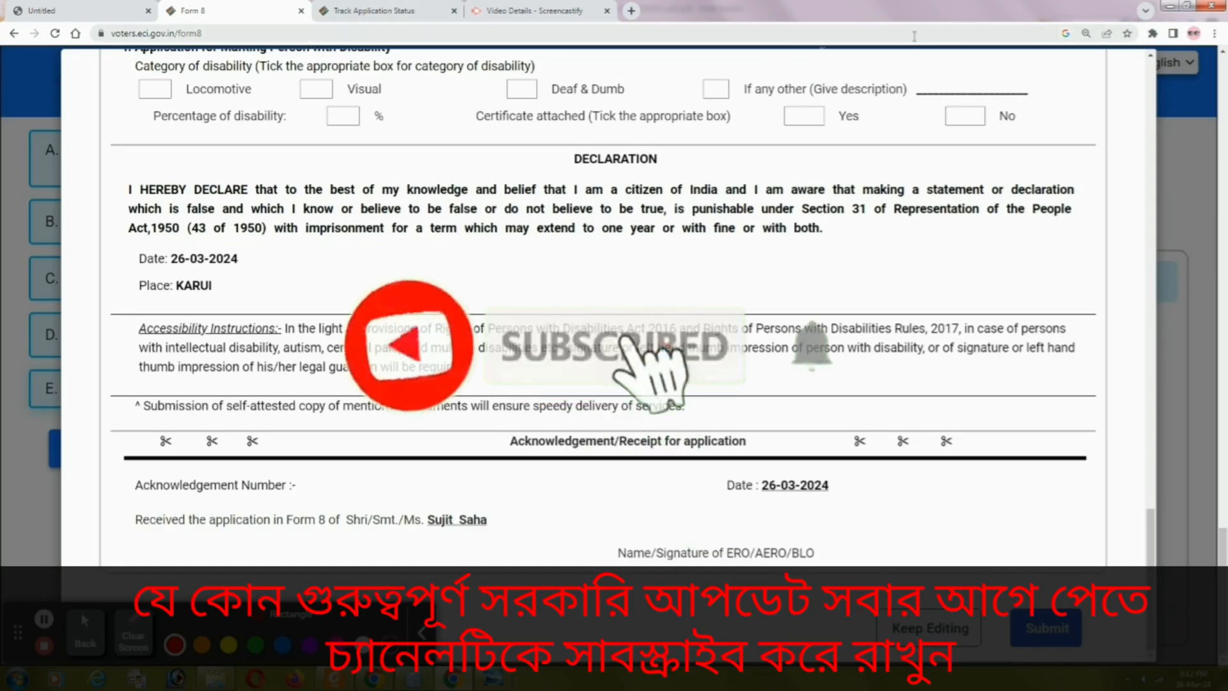
pyautogui.click(1151, 33)
pyautogui.click(1049, 128)
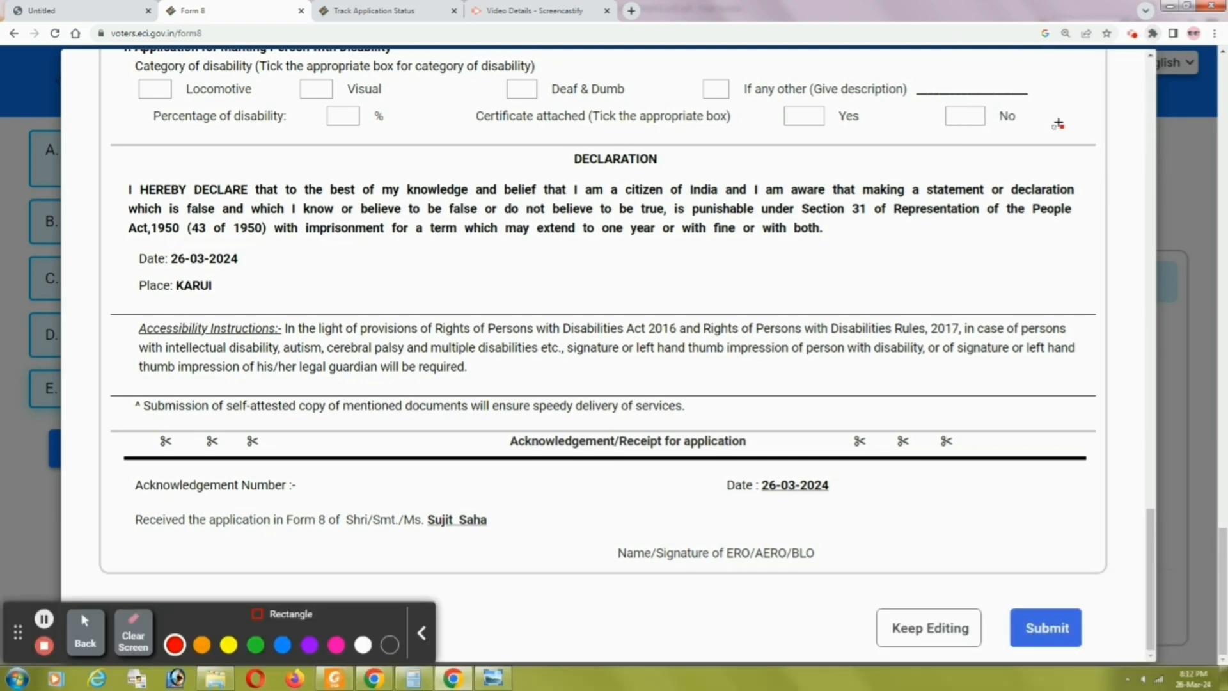